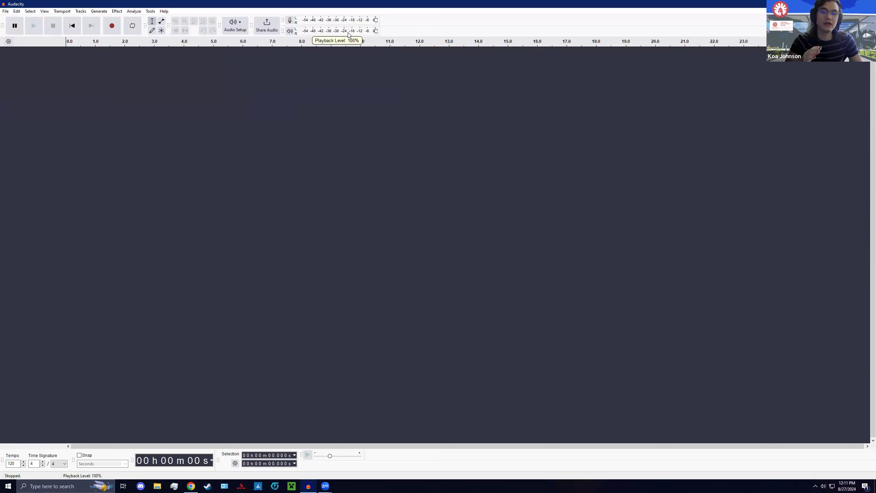
{"action": "key", "text": "alt+Tab"}
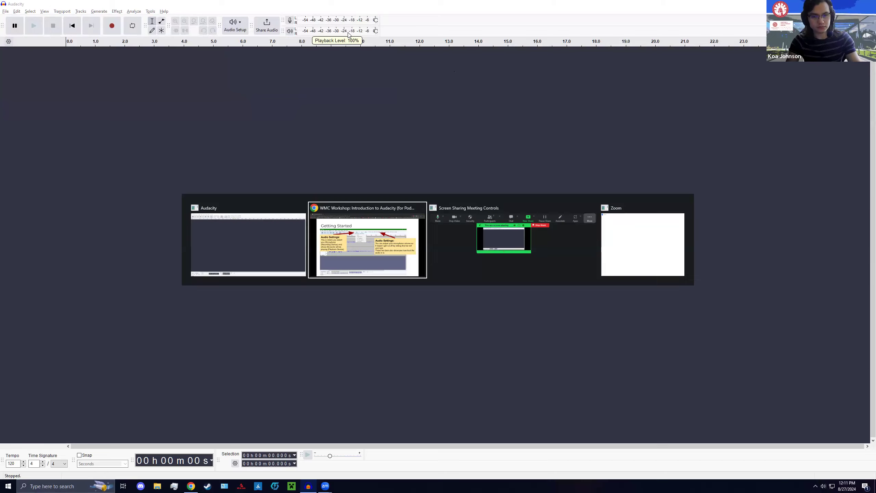
{"action": "key", "text": "Right"}
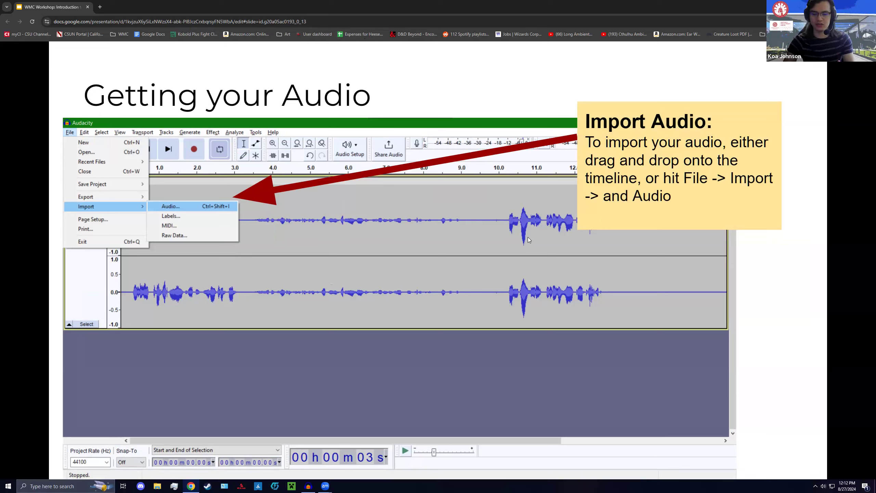
{"action": "left_click", "coordinate": [406, 268]}
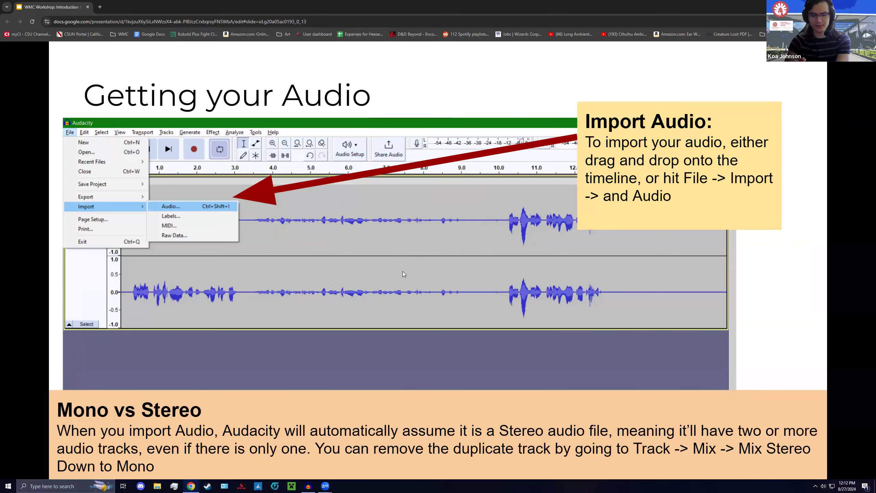
{"action": "key", "text": "Left"}
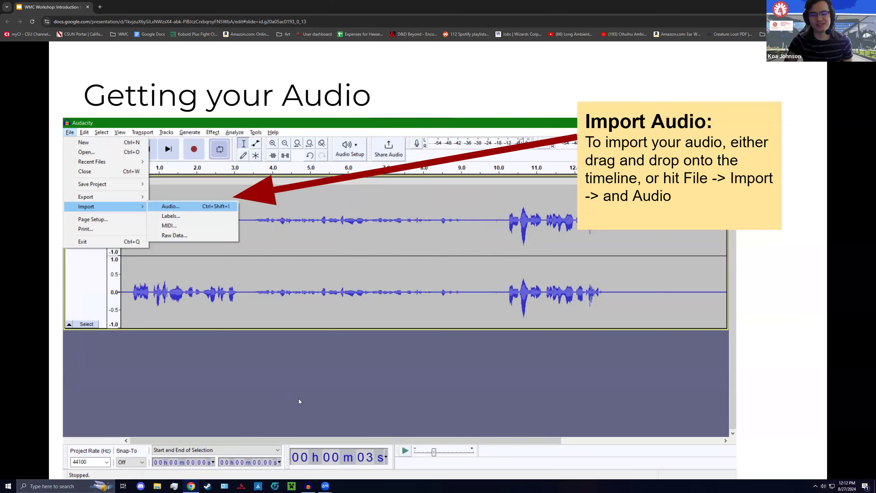
- Switch to Audacity and open the file selection dialog for importing audio
{"action": "left_click", "coordinate": [308, 485]}
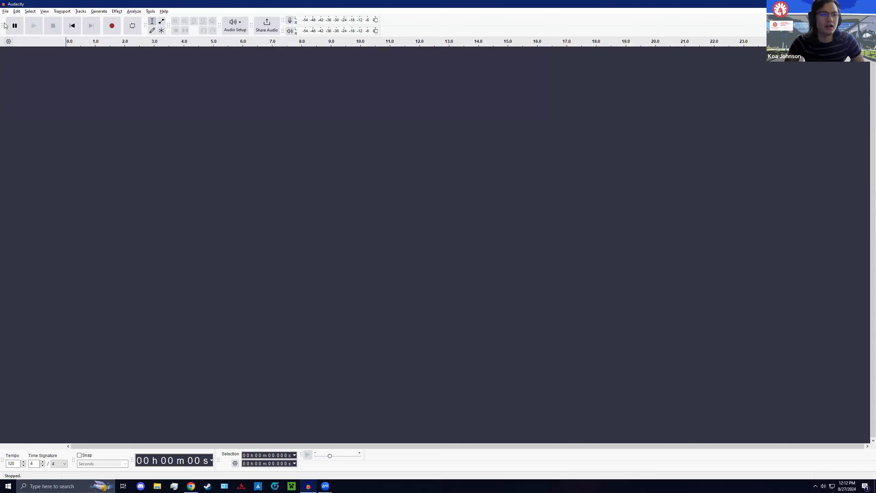
{"action": "left_click", "coordinate": [5, 11]}
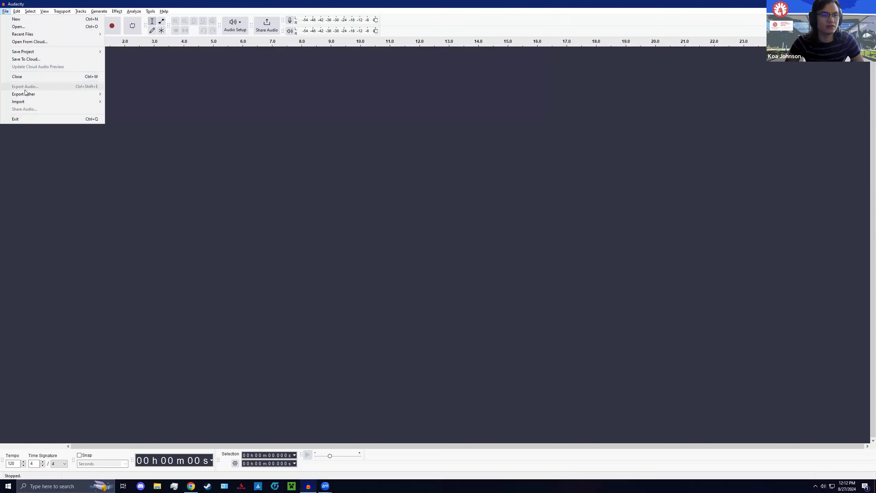
{"action": "mouse_move", "coordinate": [43, 103]}
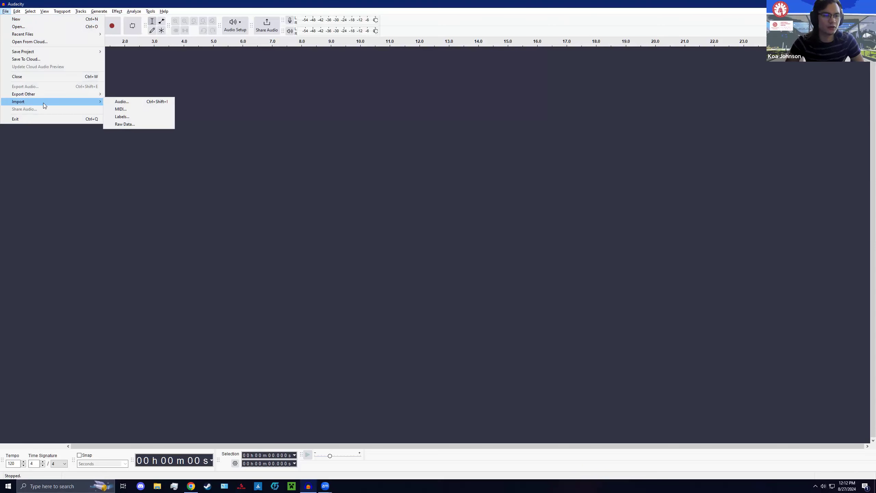
{"action": "left_click", "coordinate": [129, 104]}
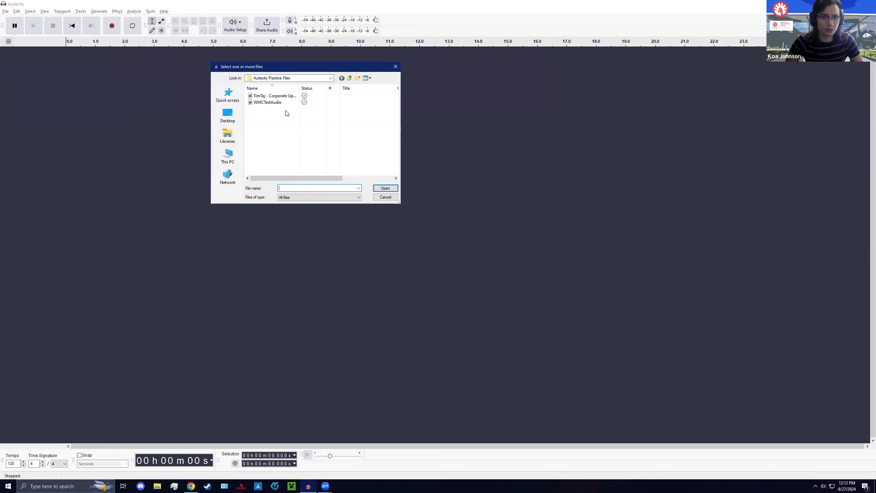
{"action": "left_click_drag", "start_coordinate": [299, 72], "coordinate": [321, 71]}
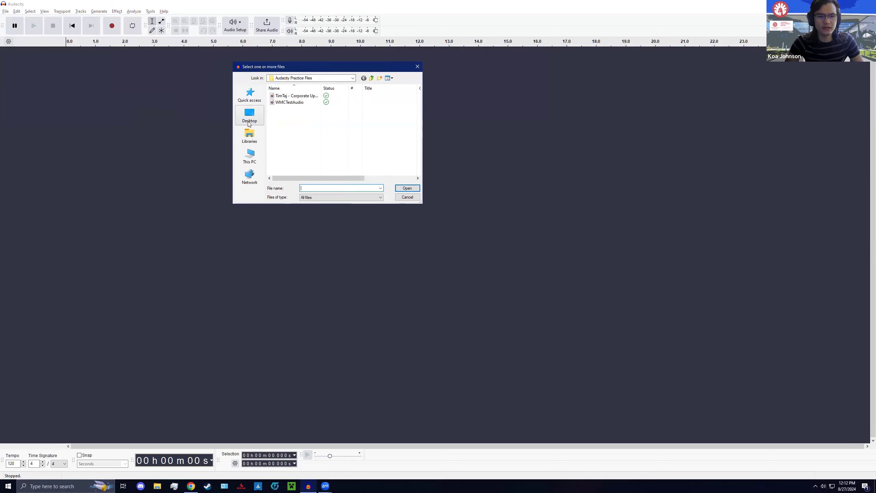
- Browse the Desktop location, then import WMCTestAudio from the Audacity Practice Files folder
{"action": "left_click", "coordinate": [259, 124]}
{"action": "scroll", "coordinate": [309, 138], "scroll_direction": "down", "scroll_amount": 5}
{"action": "scroll", "coordinate": [310, 138], "scroll_direction": "up", "scroll_amount": 5}
{"action": "left_click", "coordinate": [304, 117]}
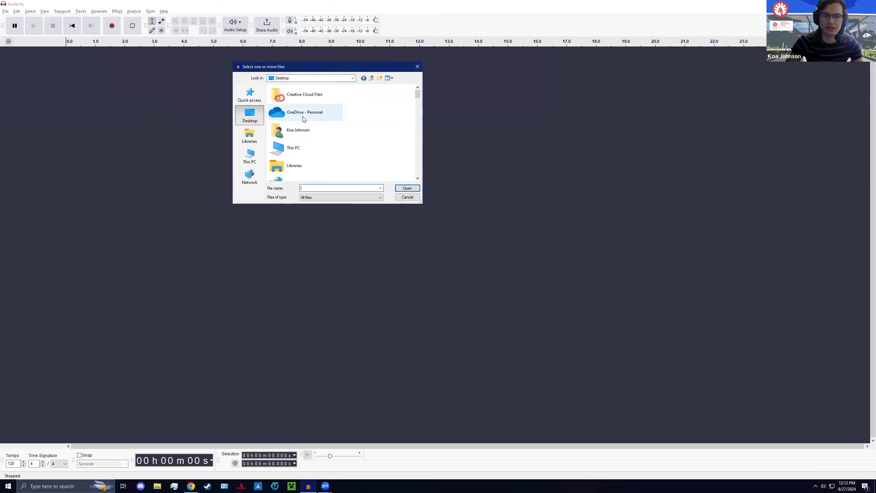
{"action": "scroll", "coordinate": [314, 135], "scroll_direction": "down", "scroll_amount": 4}
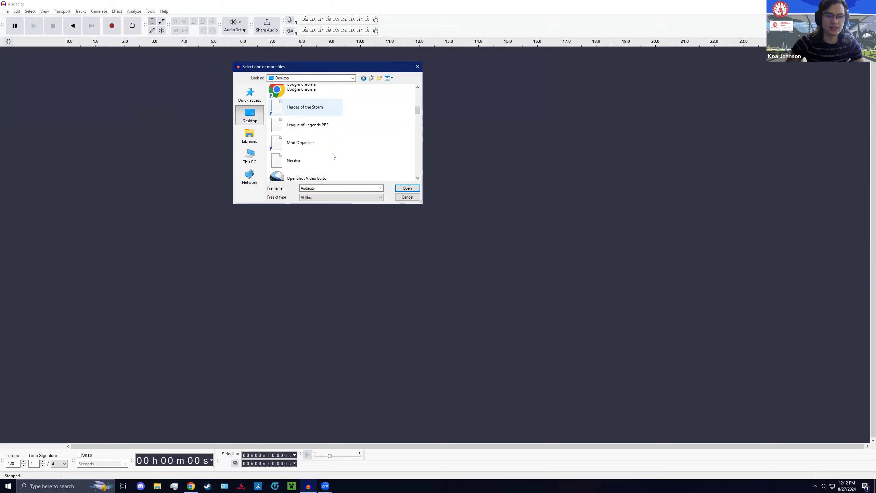
{"action": "scroll", "coordinate": [316, 137], "scroll_direction": "up", "scroll_amount": 4}
{"action": "double_click", "coordinate": [312, 131]}
{"action": "left_click", "coordinate": [304, 96]}
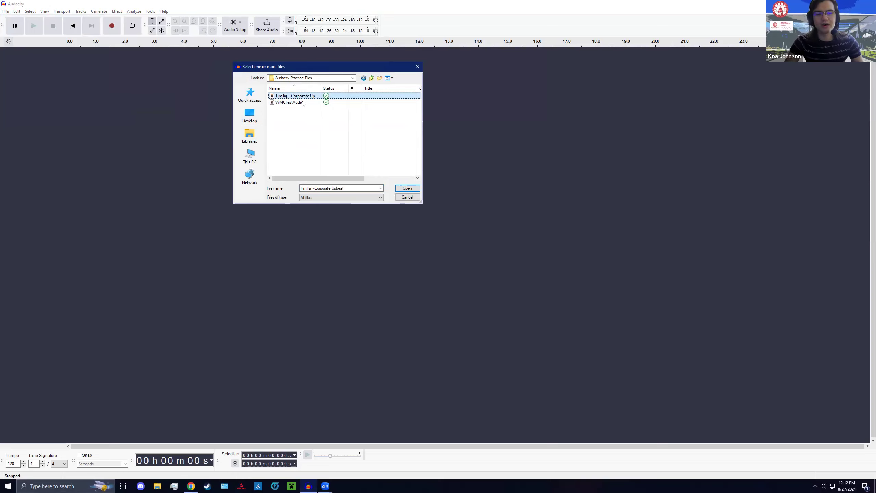
{"action": "left_click", "coordinate": [297, 103]}
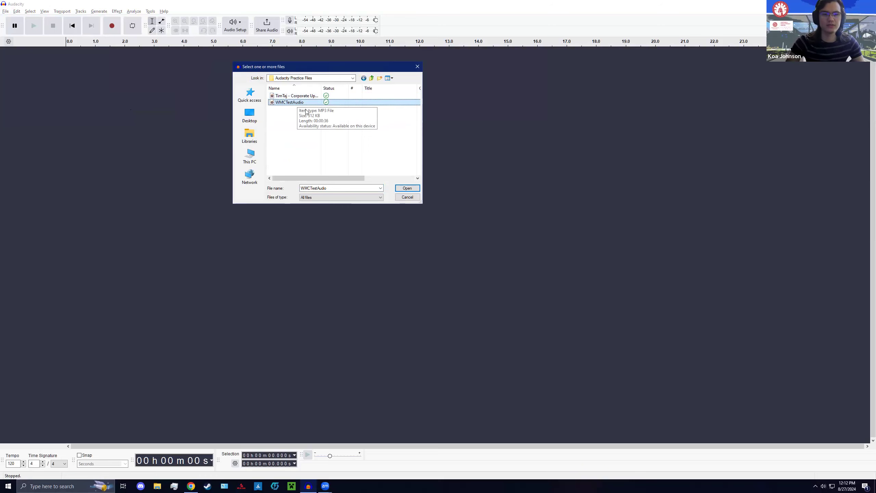
{"action": "left_click", "coordinate": [407, 189]}
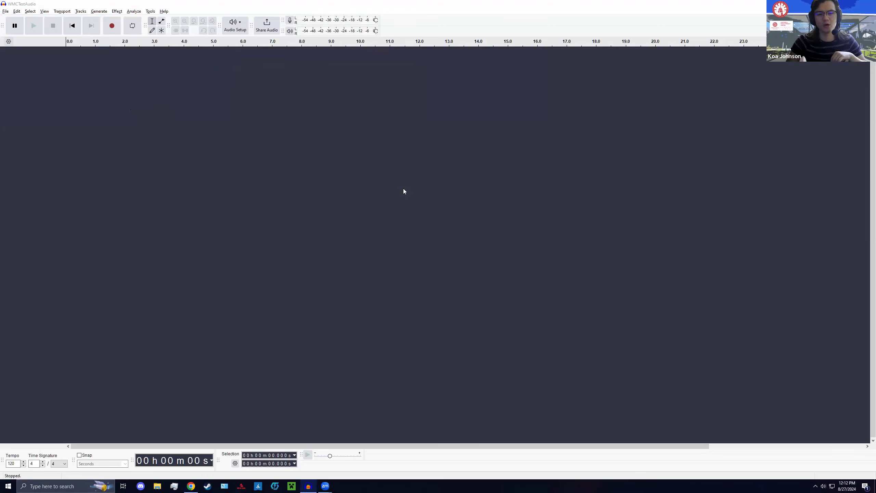
{"action": "left_click", "coordinate": [485, 180]}
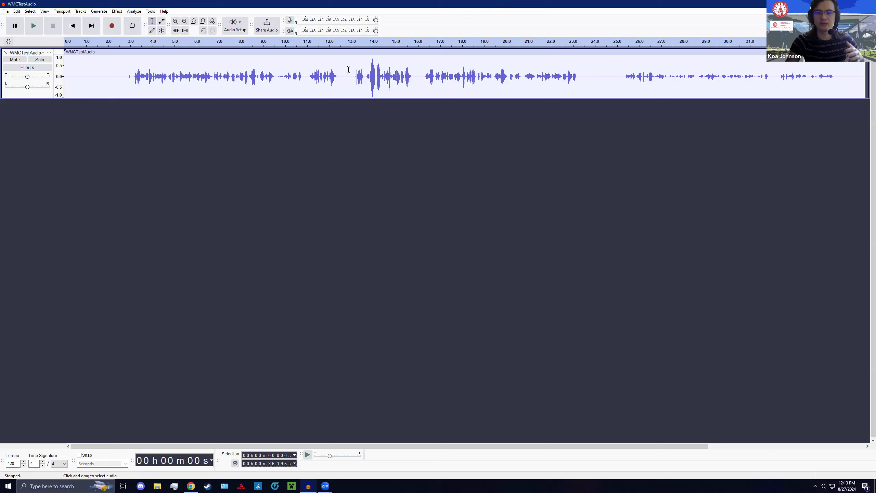
- Play the imported track and select its loud passage from about 12.7 s to 15.9 s
{"action": "left_click", "coordinate": [33, 26]}
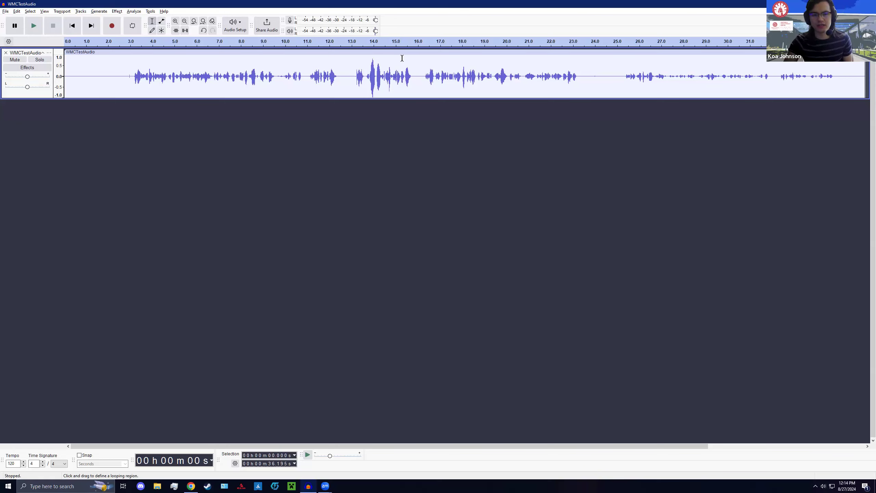
{"action": "left_click_drag", "start_coordinate": [344, 76], "coordinate": [416, 77]}
{"action": "left_click", "coordinate": [412, 119]}
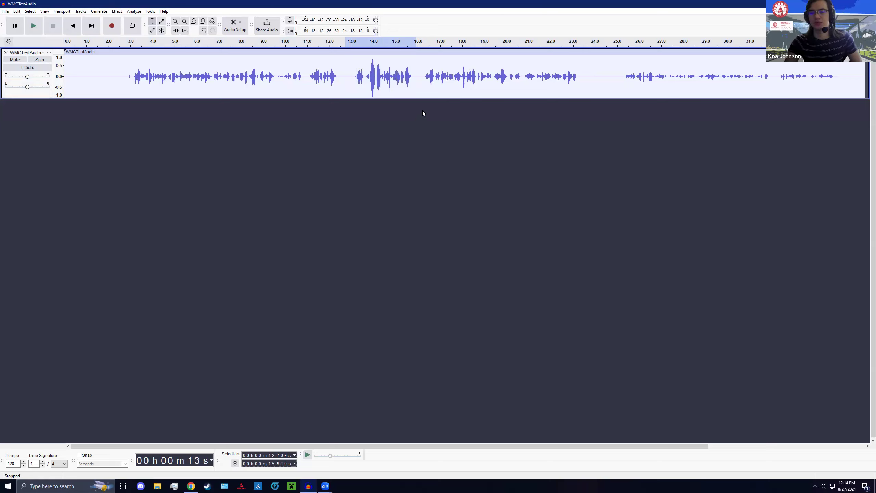
- Select the quiet passage from about 25.3 s to 34.9 s, then place the playhead at about 24.3 s
{"action": "left_click_drag", "start_coordinate": [594, 77], "coordinate": [837, 71]}
{"action": "left_click", "coordinate": [573, 149]}
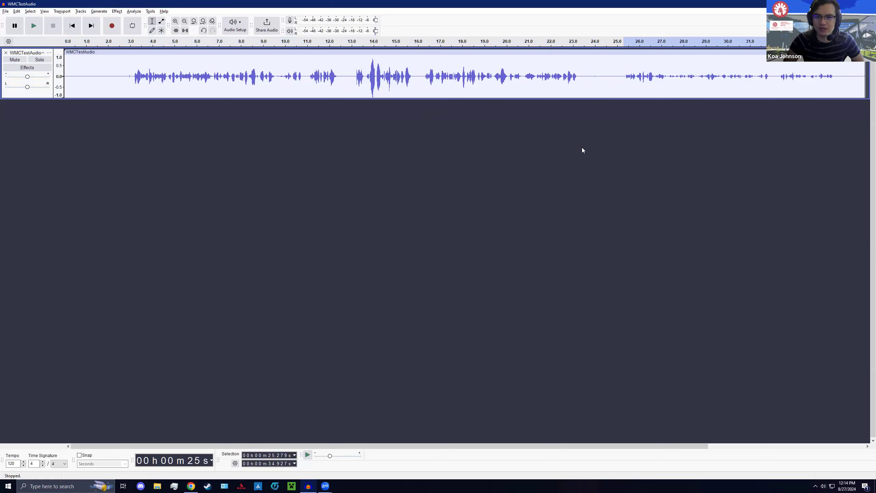
{"action": "left_click", "coordinate": [600, 82]}
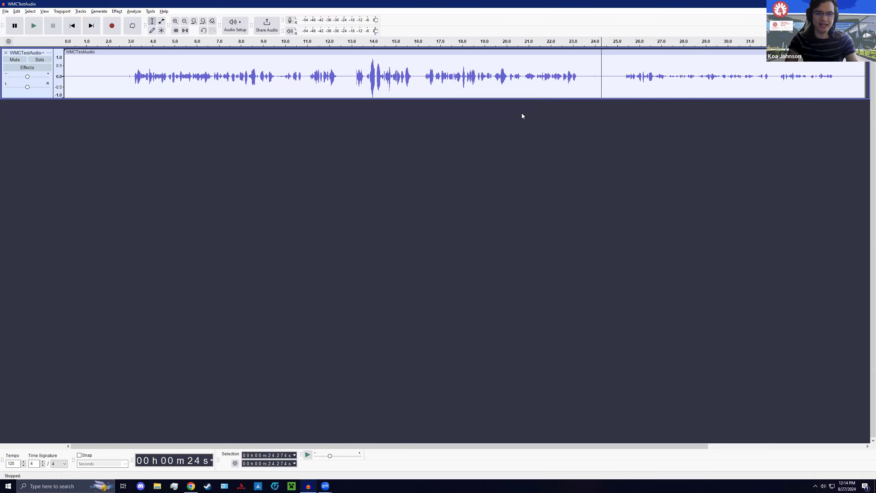
{"action": "key", "text": "alt+Tab"}
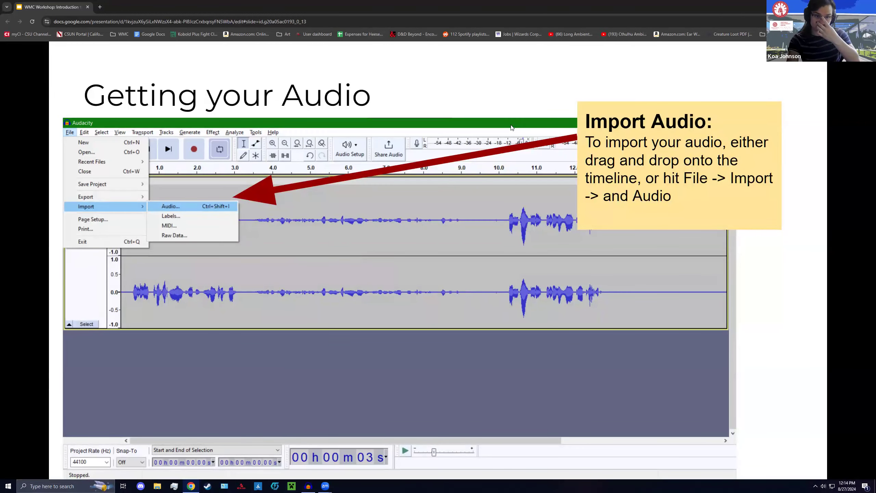
{"action": "key", "text": "Right"}
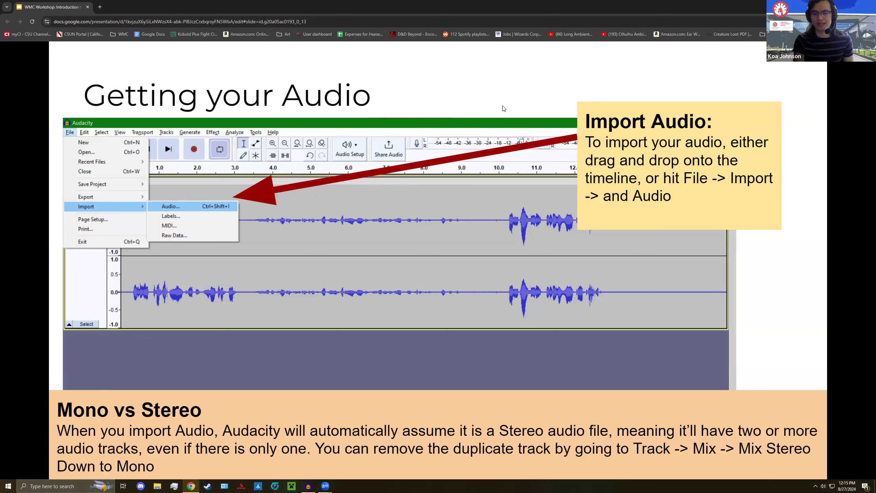
{"action": "key", "text": "Right"}
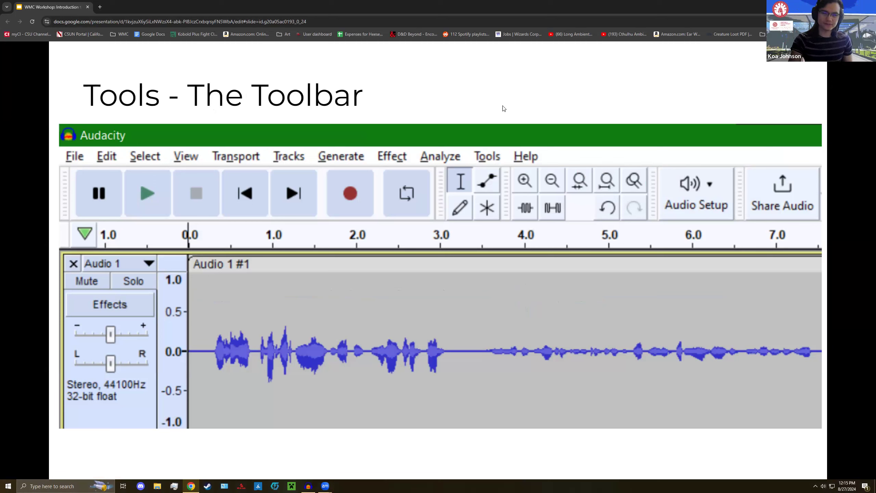
{"action": "key", "text": "Right"}
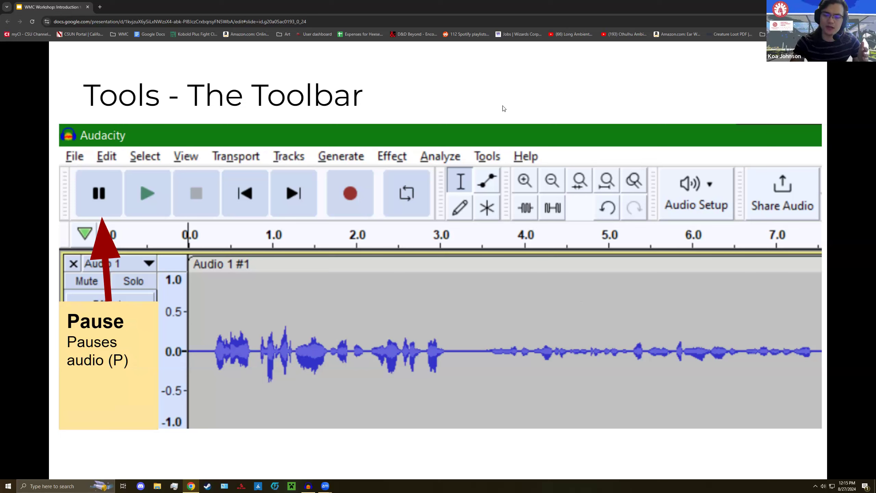
{"action": "key", "text": "Right"}
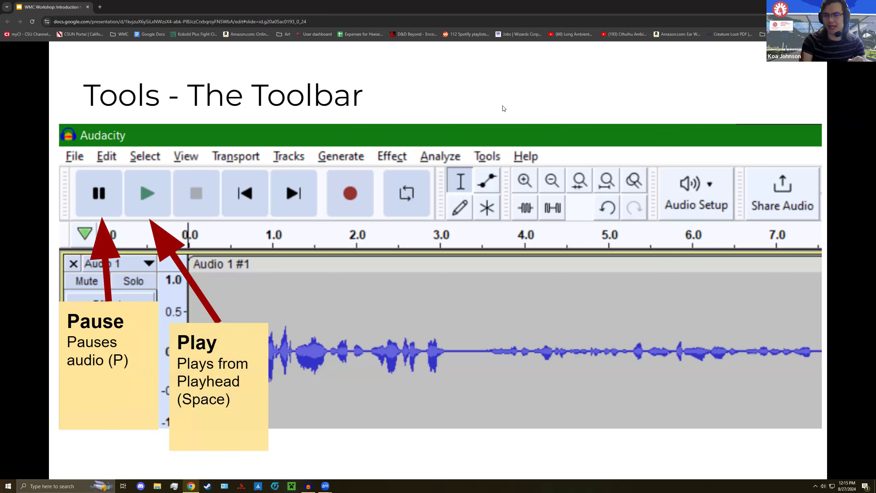
{"action": "key", "text": "Right"}
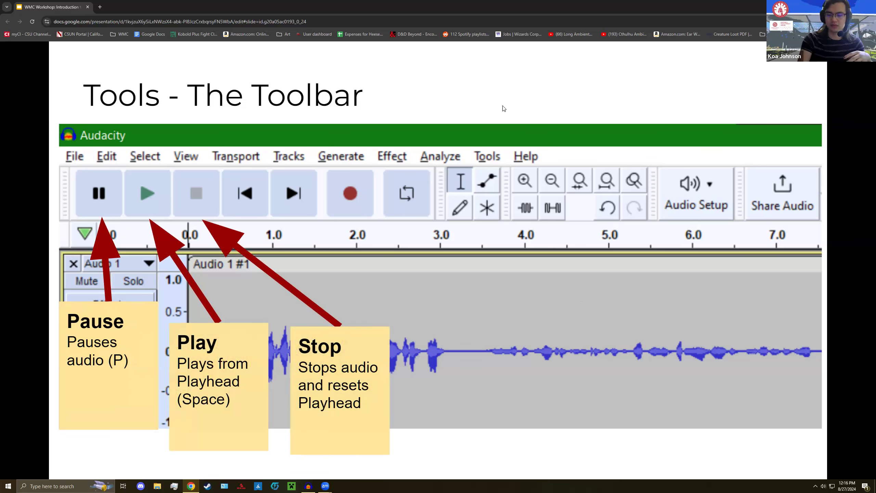
{"action": "key", "text": "Right"}
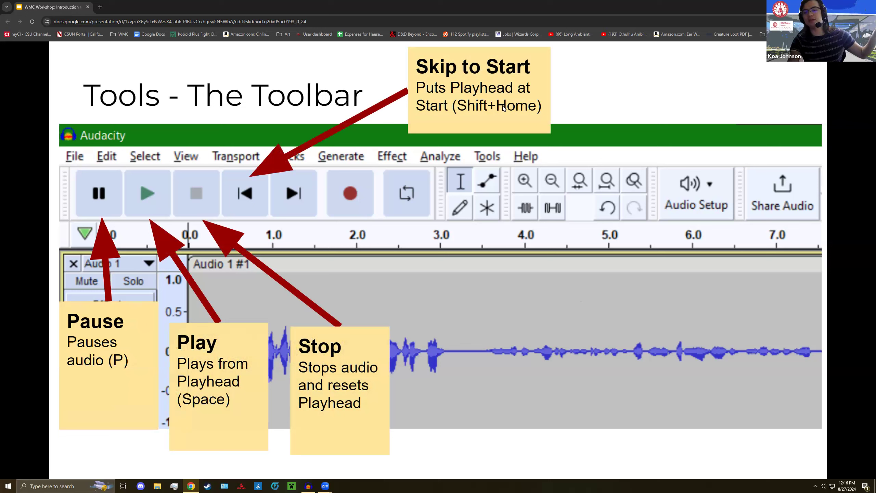
{"action": "key", "text": "Right"}
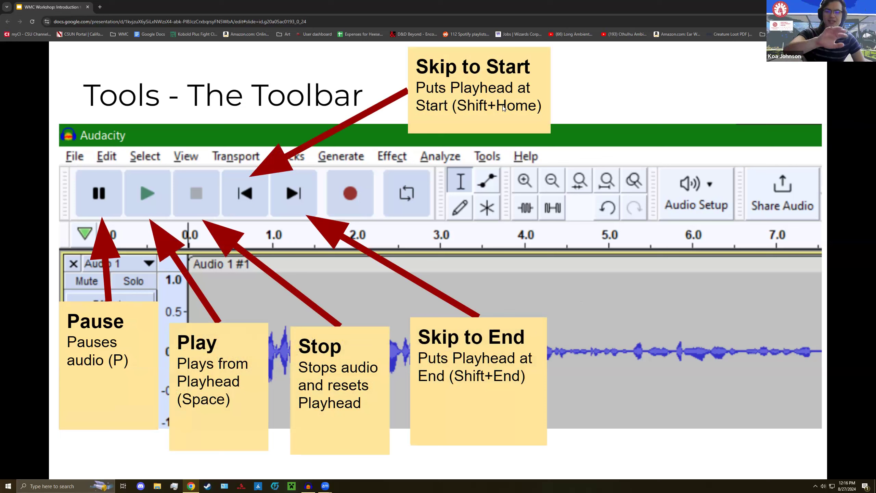
{"action": "key", "text": "Right"}
{"action": "key", "text": "Left"}
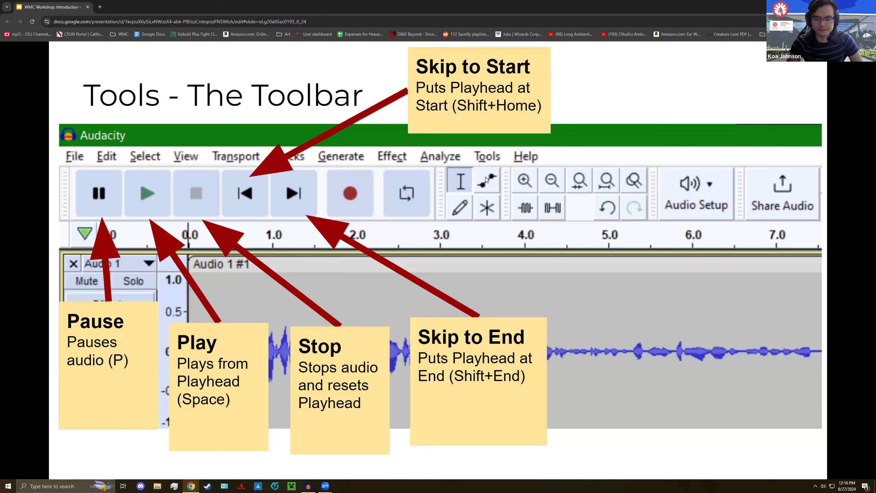
{"action": "key", "text": "Right"}
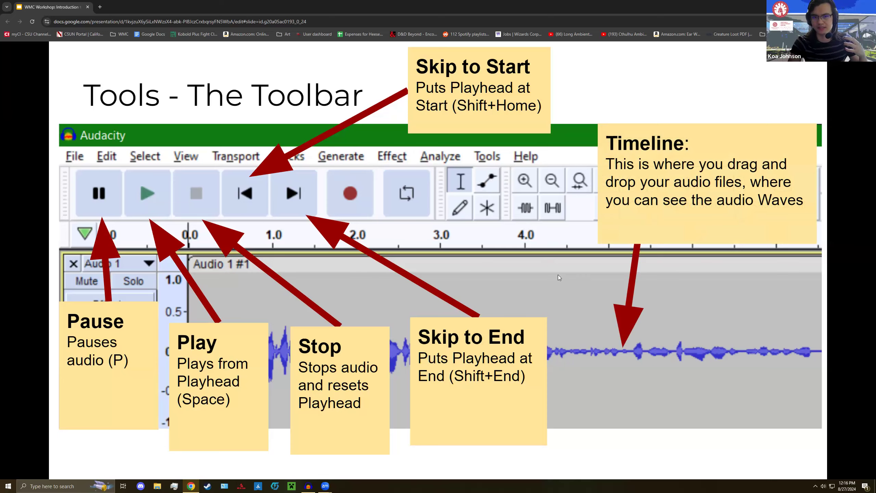
{"action": "key", "text": "Right"}
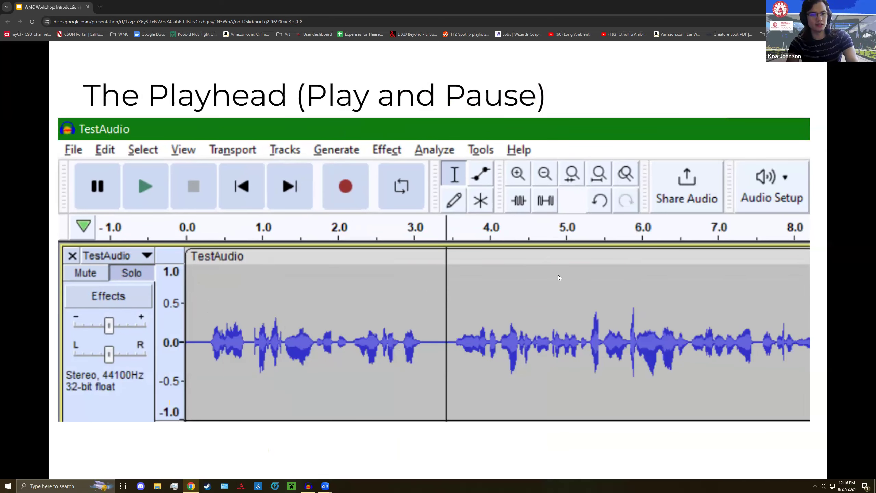
{"action": "key", "text": "alt+Tab"}
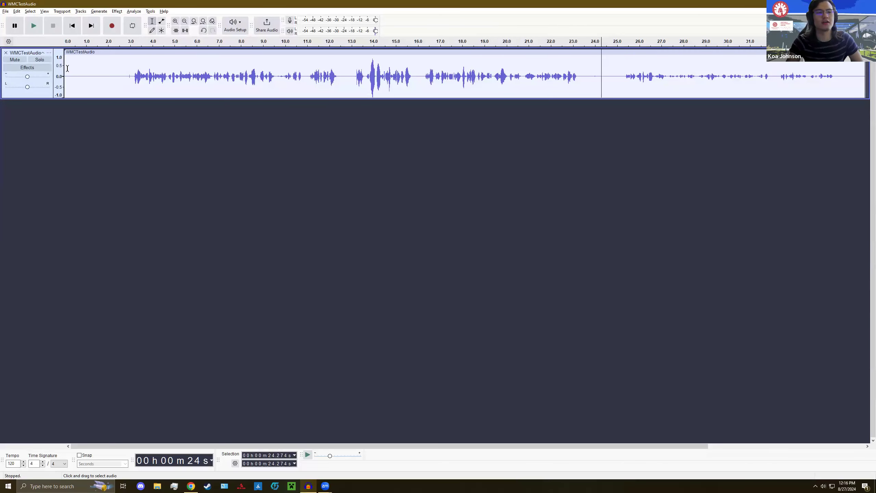
{"action": "key", "text": "alt+Tab"}
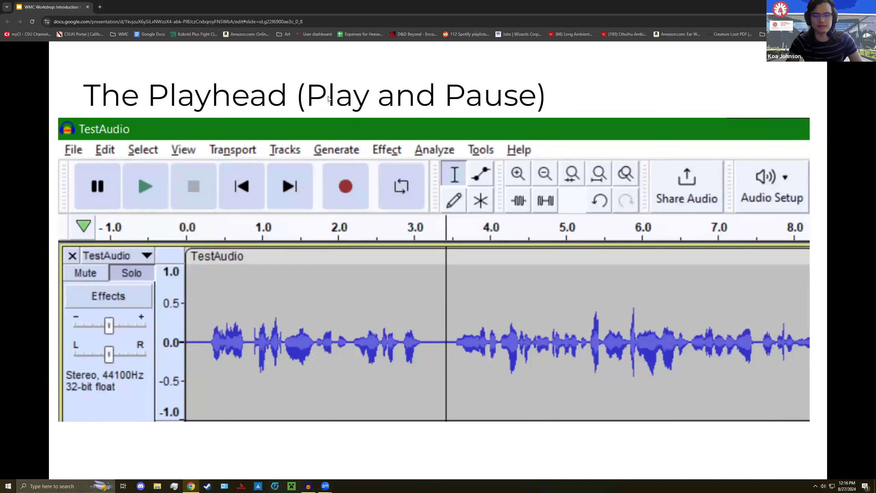
{"action": "key", "text": "Right"}
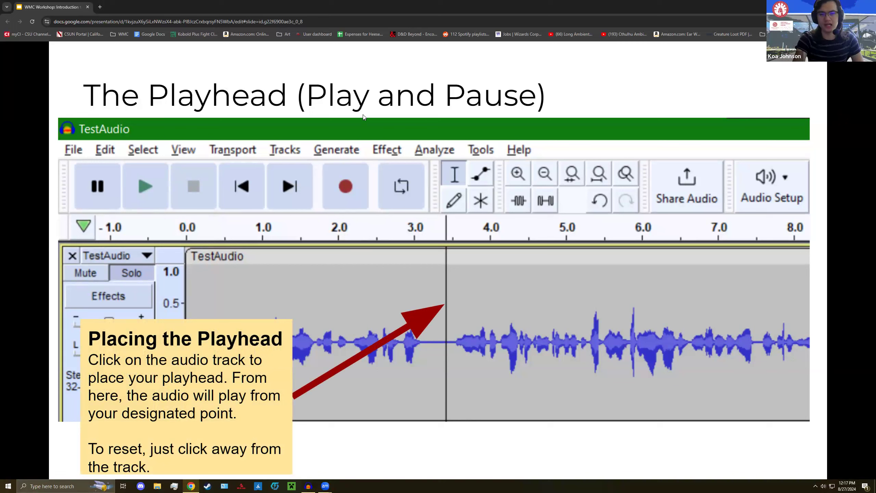
{"action": "key", "text": "Right"}
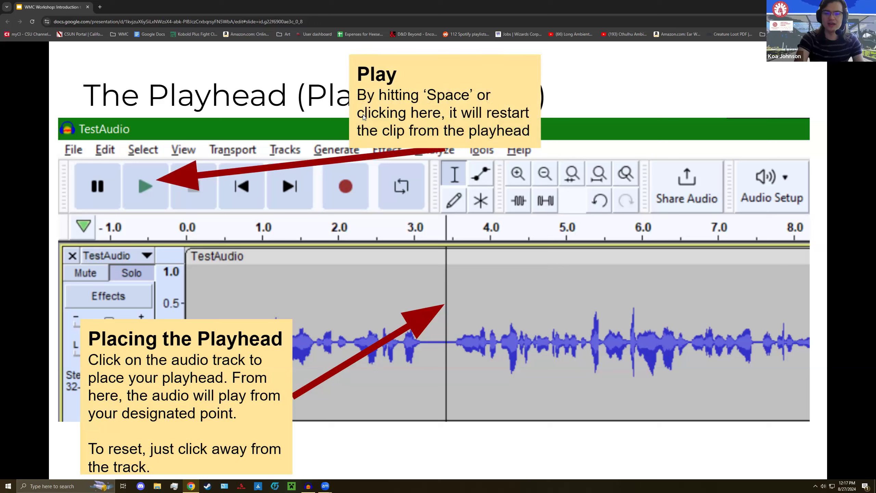
{"action": "key", "text": "Right"}
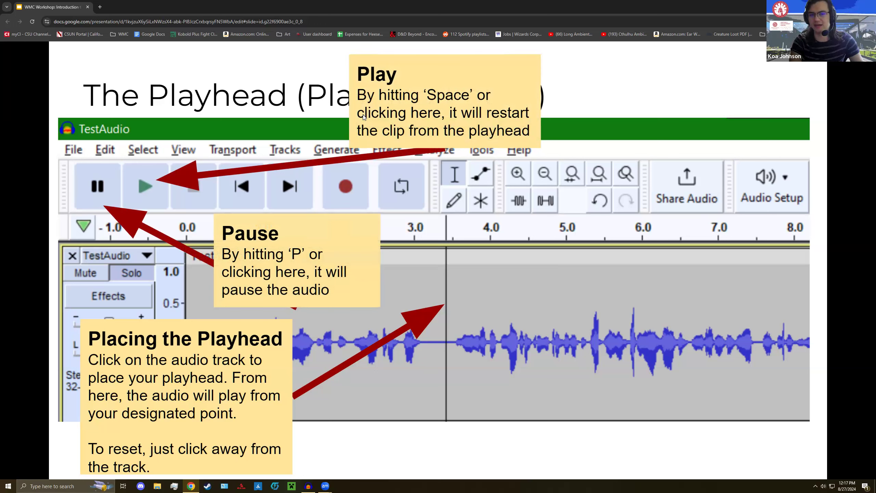
- Switch from the playhead slide to Audacity, then play the track from its start and pause it at about 2 s
{"action": "key", "text": "Right"}
{"action": "key", "text": "Left"}
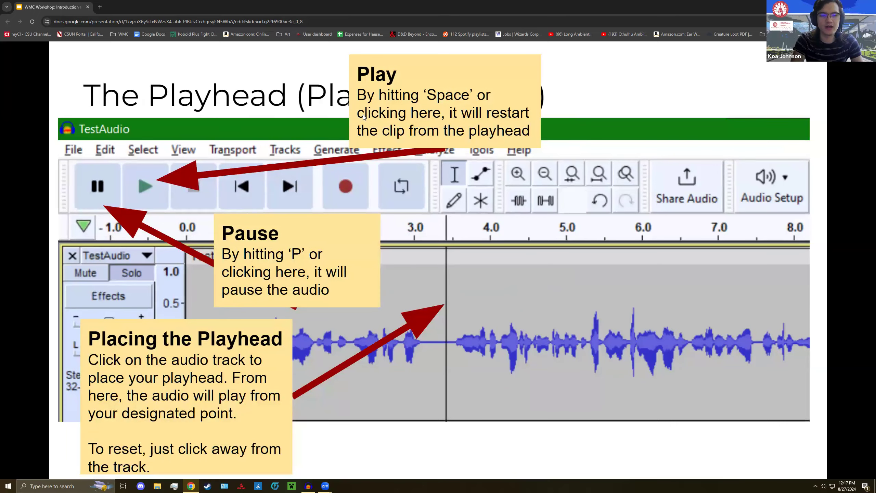
{"action": "key", "text": "Left"}
{"action": "key", "text": "alt+Tab"}
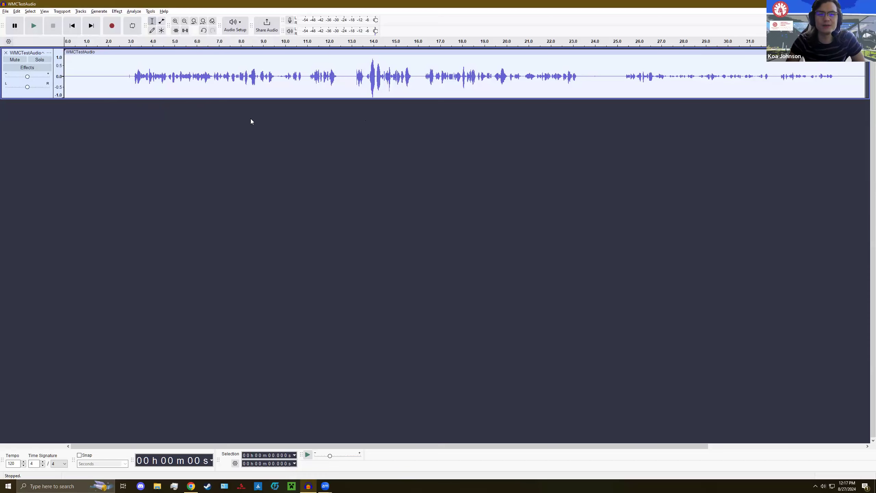
{"action": "left_click", "coordinate": [34, 27]}
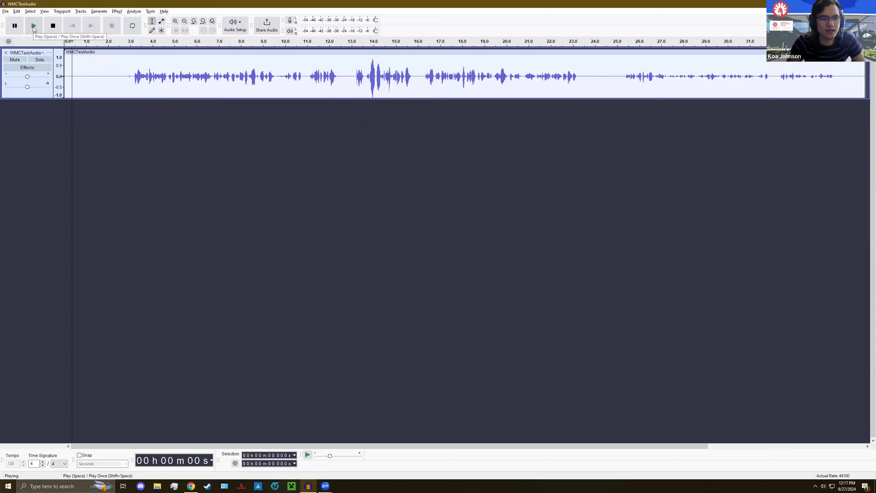
{"action": "left_click", "coordinate": [14, 27]}
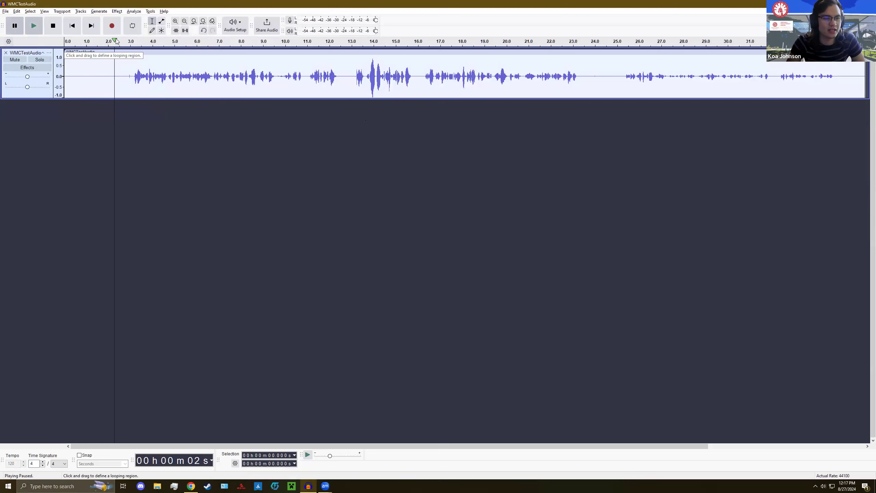
- Restart playback from the beginning, then pause and resume it repeatedly, leaving it paused at about 5 s
{"action": "left_click", "coordinate": [34, 27]}
{"action": "left_click", "coordinate": [15, 26]}
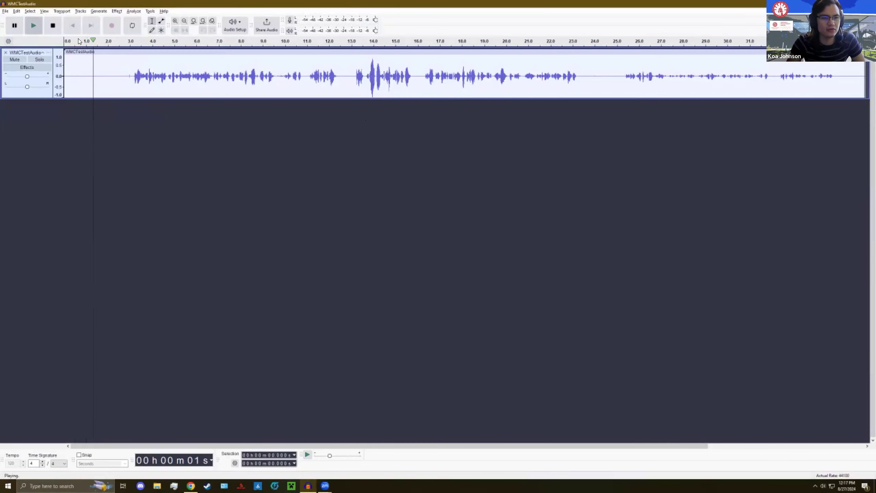
{"action": "left_click", "coordinate": [15, 26]}
{"action": "left_click", "coordinate": [14, 26]}
{"action": "left_click", "coordinate": [15, 25]}
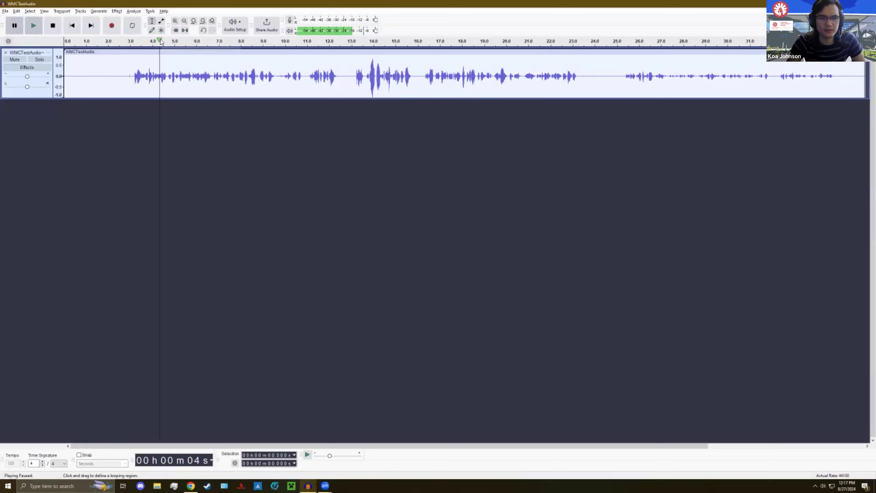
{"action": "left_click", "coordinate": [19, 28]}
{"action": "left_click", "coordinate": [17, 28]}
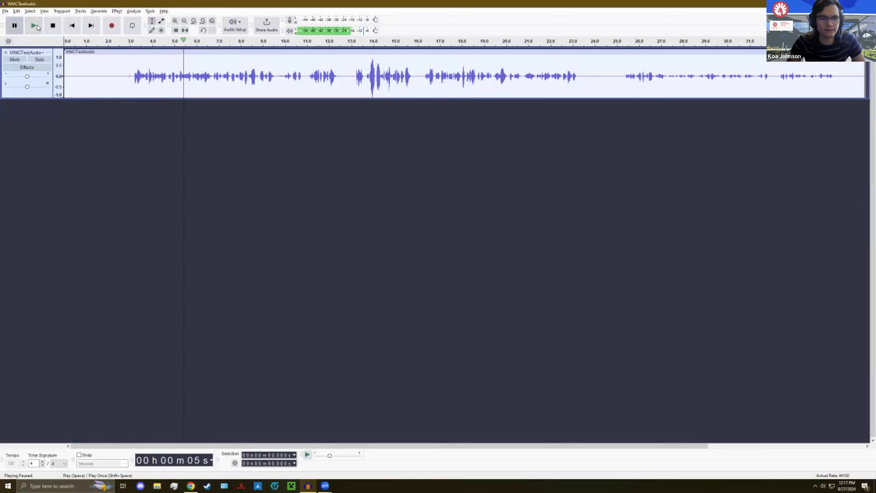
- Restart the track from its beginning several times, pause and resume playback, and stop it
{"action": "left_click", "coordinate": [37, 28]}
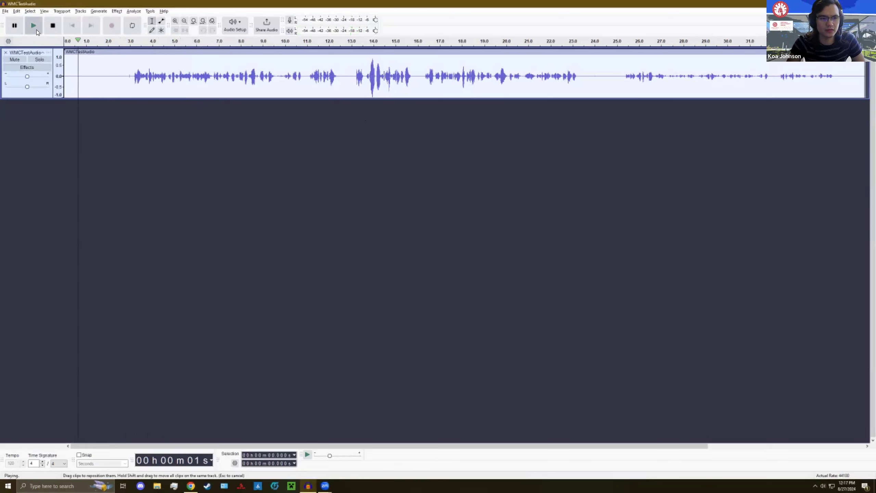
{"action": "left_click", "coordinate": [35, 28]}
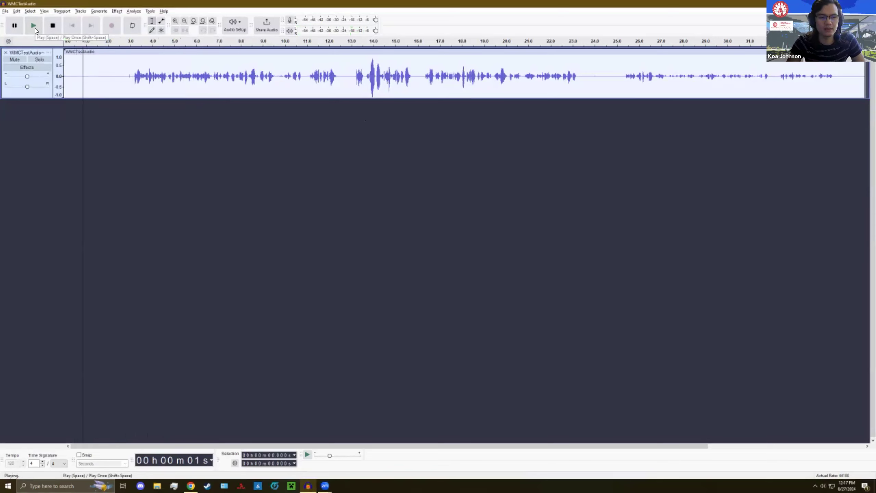
{"action": "left_click", "coordinate": [35, 28]}
{"action": "left_click", "coordinate": [14, 25]}
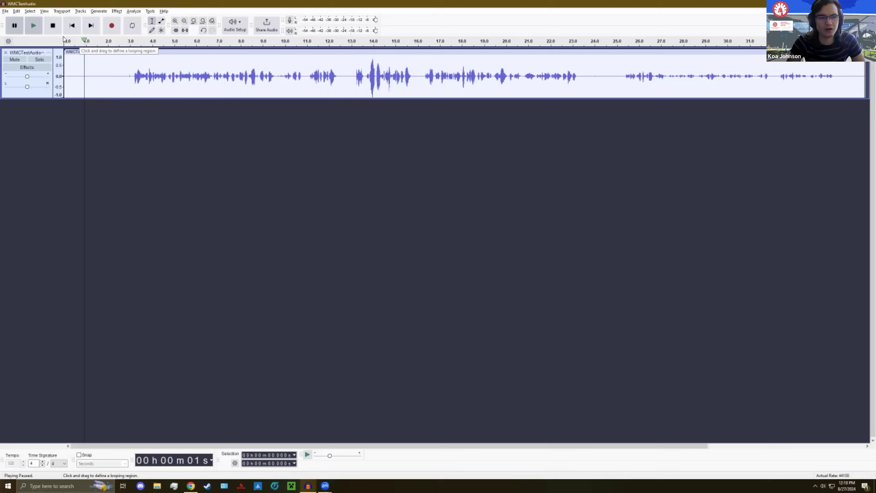
{"action": "left_click", "coordinate": [12, 26]}
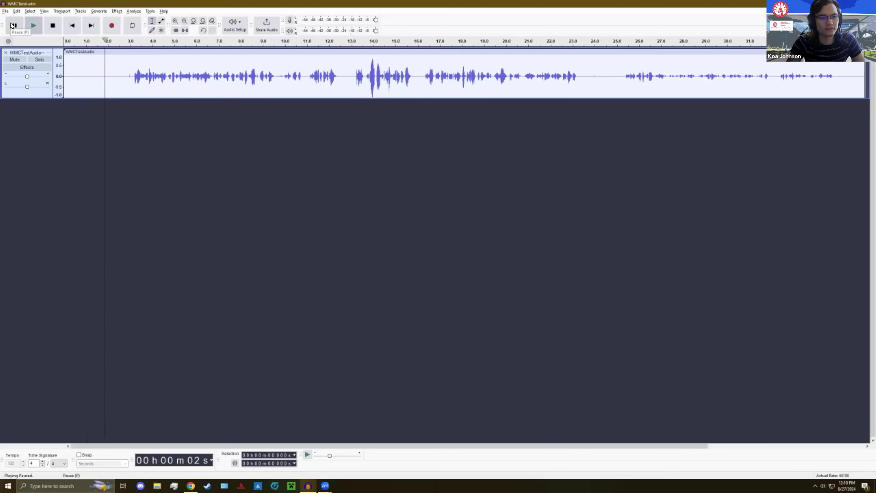
{"action": "left_click", "coordinate": [55, 30]}
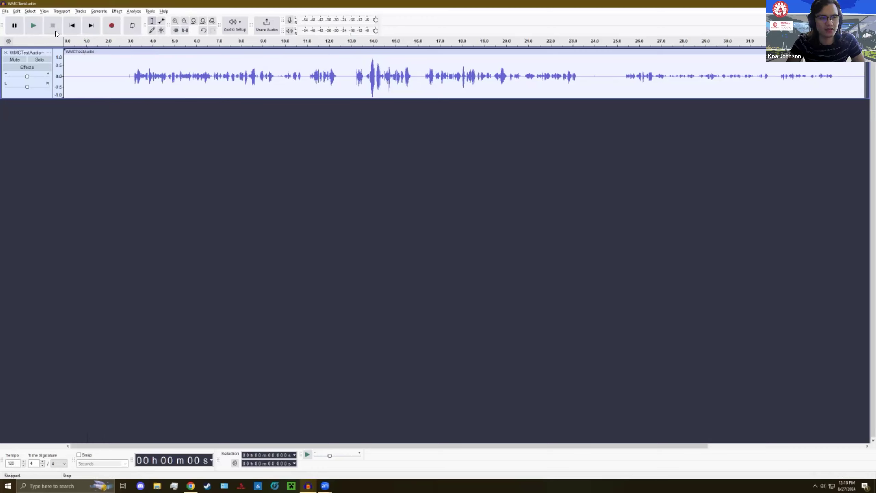
- Place the playhead at about 12.7 s, just before the loud passage, and play from there
{"action": "left_click", "coordinate": [346, 71]}
{"action": "left_click", "coordinate": [607, 72]}
{"action": "left_click", "coordinate": [344, 72]}
{"action": "left_click", "coordinate": [33, 25]}
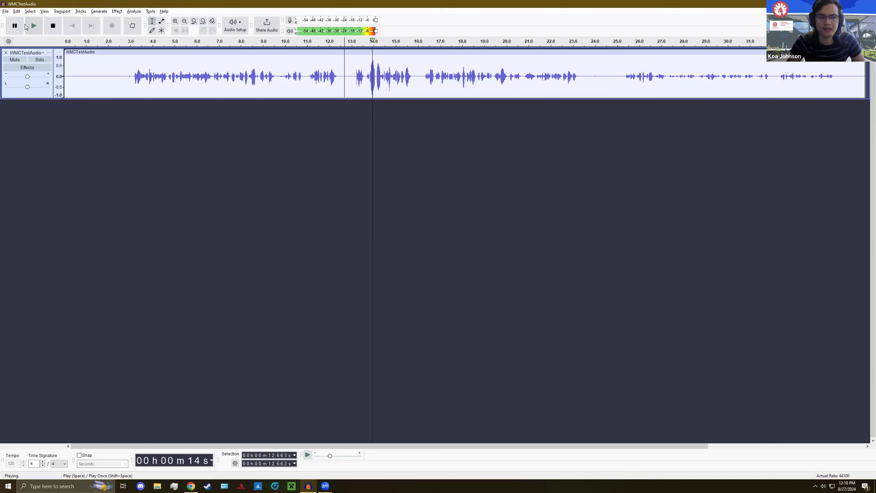
- Restart playback from the placed playhead, then alternate pausing and resuming, leaving it paused in the loud passage
{"action": "left_click", "coordinate": [34, 27]}
{"action": "key", "text": "p"}
{"action": "left_click", "coordinate": [34, 26]}
{"action": "left_click", "coordinate": [15, 27]}
{"action": "left_click", "coordinate": [15, 26]}
{"action": "left_click", "coordinate": [15, 27]}
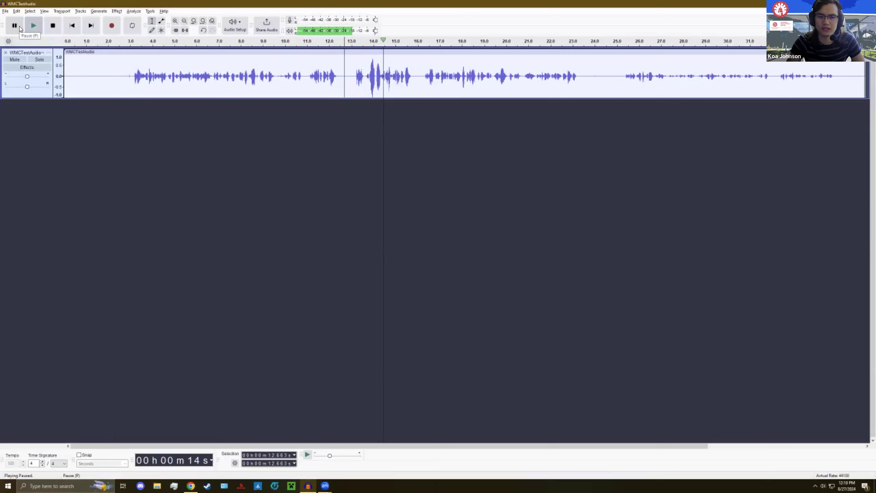
- Resume and pause the playback once more, then stop it to reset the playhead to its placed position
{"action": "left_click", "coordinate": [251, 174]}
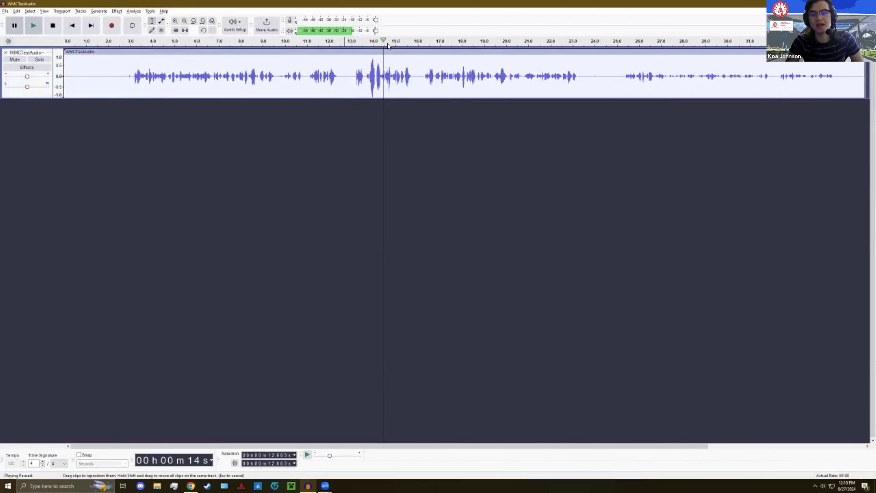
{"action": "left_click", "coordinate": [13, 27]}
{"action": "left_click", "coordinate": [14, 27]}
{"action": "left_click", "coordinate": [53, 26]}
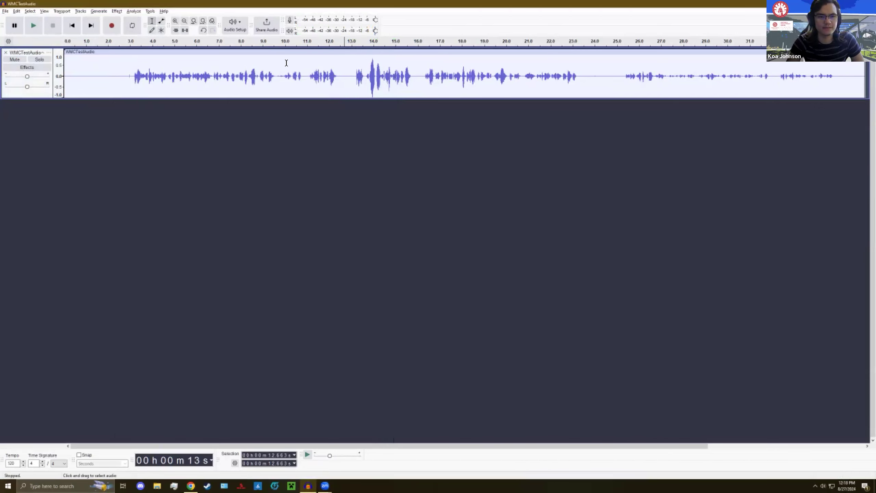
- Place the playhead at about 12.4 s, play from there, and pause within the loud passage
{"action": "left_click", "coordinate": [338, 72]}
{"action": "left_click", "coordinate": [34, 25]}
{"action": "left_click", "coordinate": [15, 25]}
- Delete the passage from about 16.0 s to 17.9 s, then undo the deletion
{"action": "left_click_drag", "start_coordinate": [419, 69], "coordinate": [458, 69]}
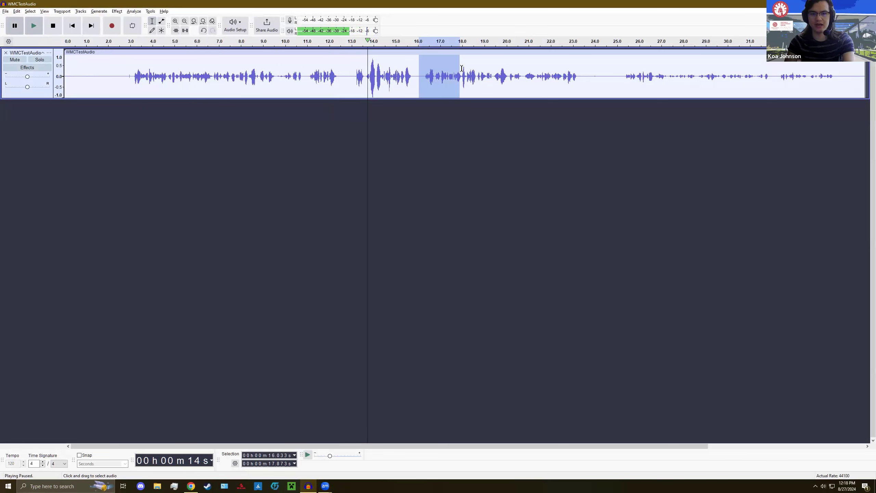
{"action": "key", "text": "Delete"}
{"action": "key", "text": "ctrl+z"}
{"action": "left_click", "coordinate": [415, 104]}
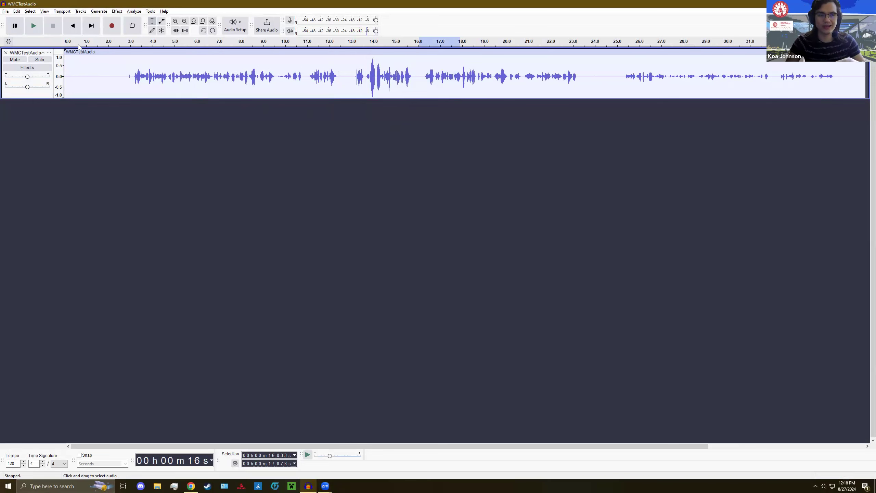
- Place the playhead at about 7.7 s, play briefly from there, then pause and stop playback
{"action": "left_click", "coordinate": [235, 64]}
{"action": "key", "text": "space"}
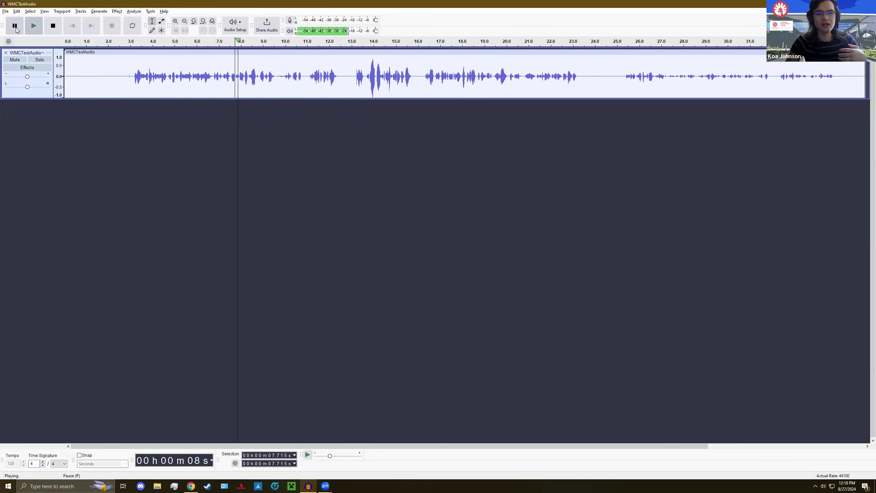
{"action": "left_click", "coordinate": [15, 27]}
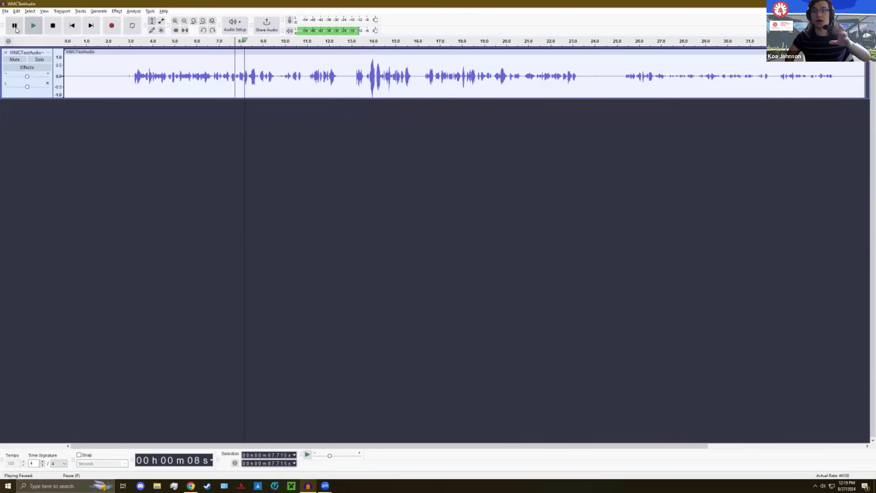
{"action": "left_click", "coordinate": [53, 27]}
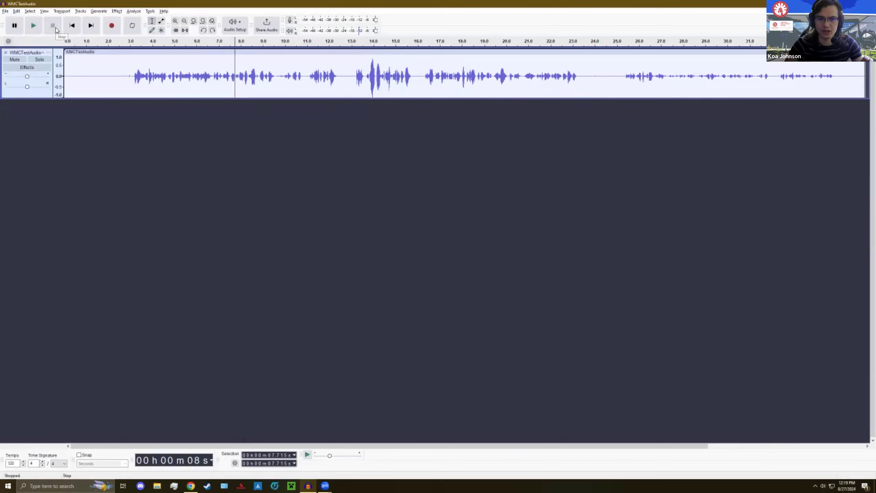
{"action": "left_click", "coordinate": [275, 117]}
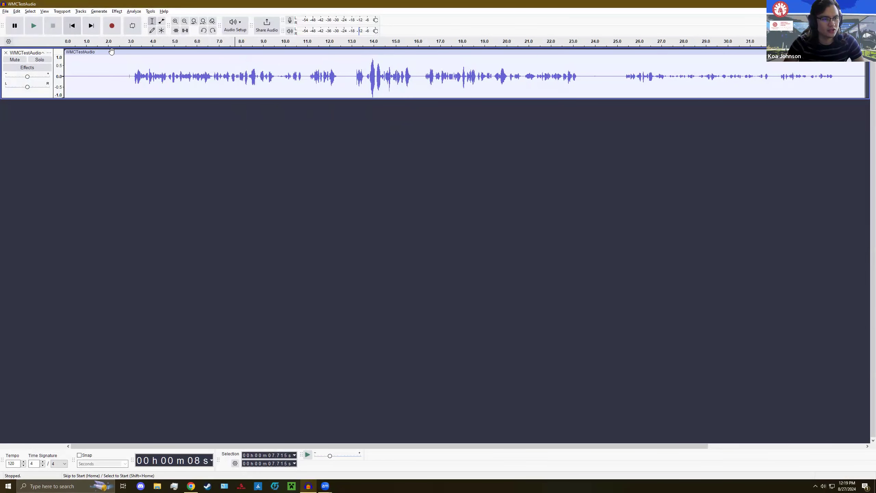
- Place the playhead at about 17.9 s, then skip it between the track's end and start, finishing at the start
{"action": "left_click", "coordinate": [459, 74]}
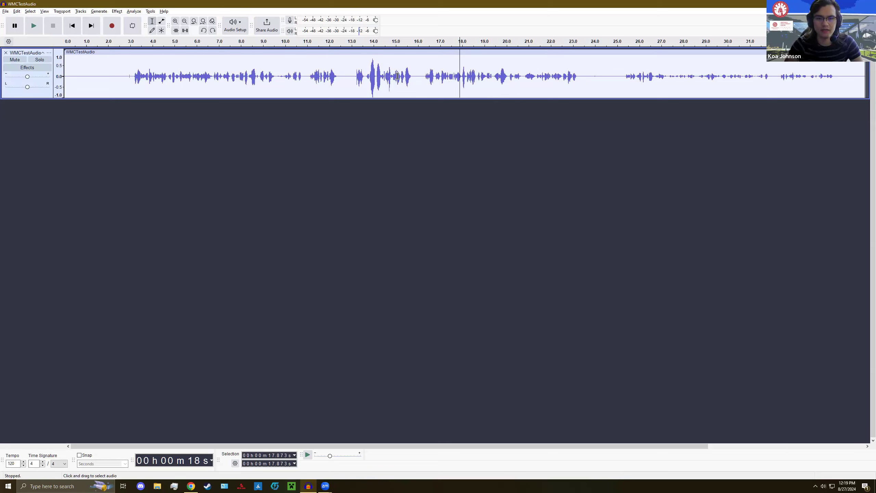
{"action": "left_click", "coordinate": [91, 26]}
{"action": "left_click", "coordinate": [74, 27]}
{"action": "left_click", "coordinate": [91, 27]}
{"action": "key", "text": "Home"}
- Zoom in closely on the timeline, skip the playhead to the end of the track, and view the audio around 32 s
{"action": "left_click", "coordinate": [175, 21]}
{"action": "left_click", "coordinate": [176, 21]}
{"action": "left_click", "coordinate": [175, 21]}
{"action": "left_click", "coordinate": [175, 21]}
{"action": "left_click", "coordinate": [175, 21]}
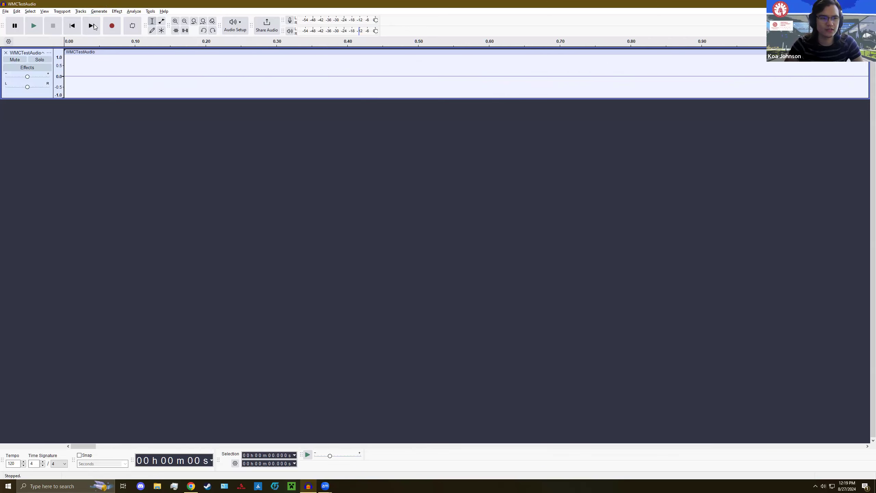
{"action": "left_click", "coordinate": [92, 26]}
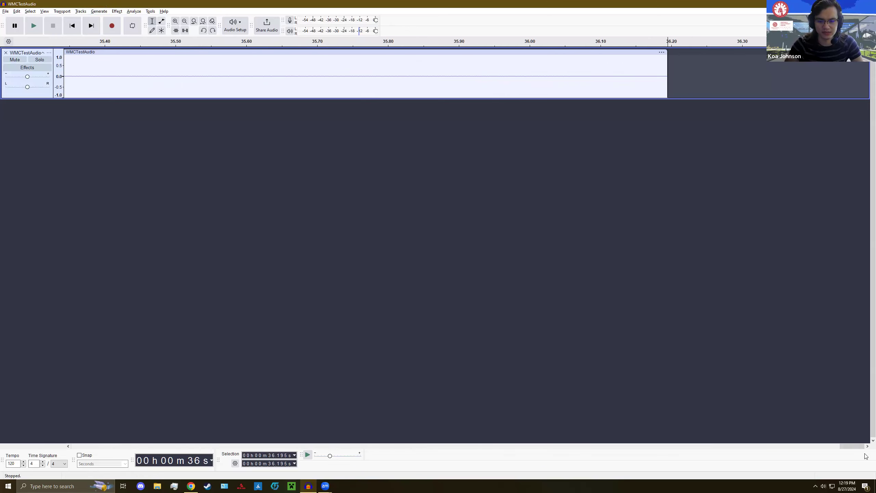
{"action": "left_click_drag", "start_coordinate": [849, 446], "coordinate": [769, 447]}
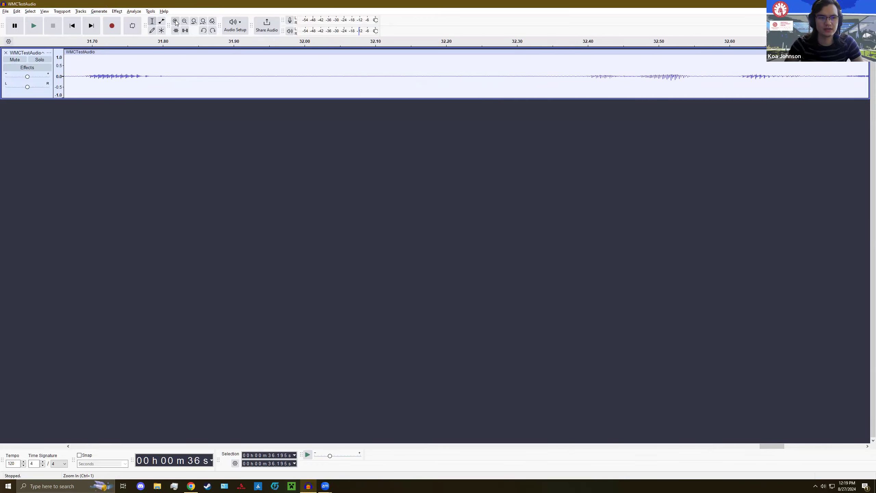
- Skip the playhead between the track's start and end, return it to the start, and fit the project to the window width
{"action": "left_click", "coordinate": [70, 28]}
{"action": "left_click", "coordinate": [91, 26]}
{"action": "left_click", "coordinate": [73, 24]}
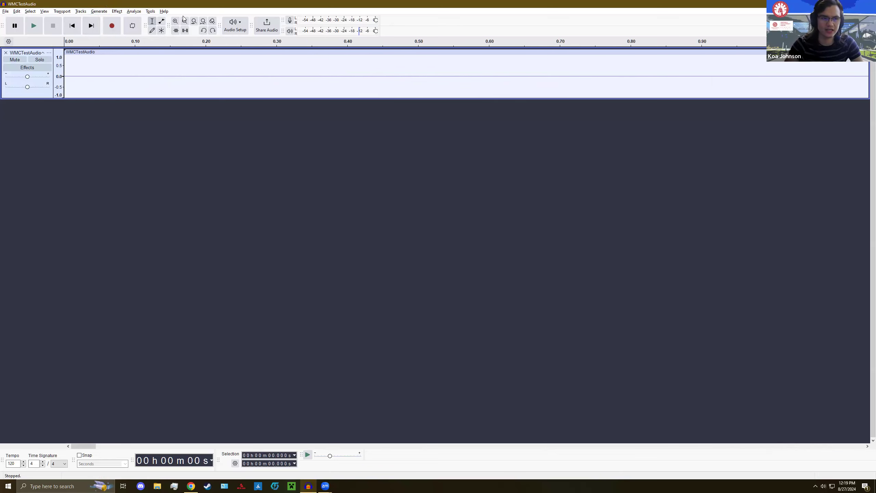
{"action": "left_click", "coordinate": [203, 22]}
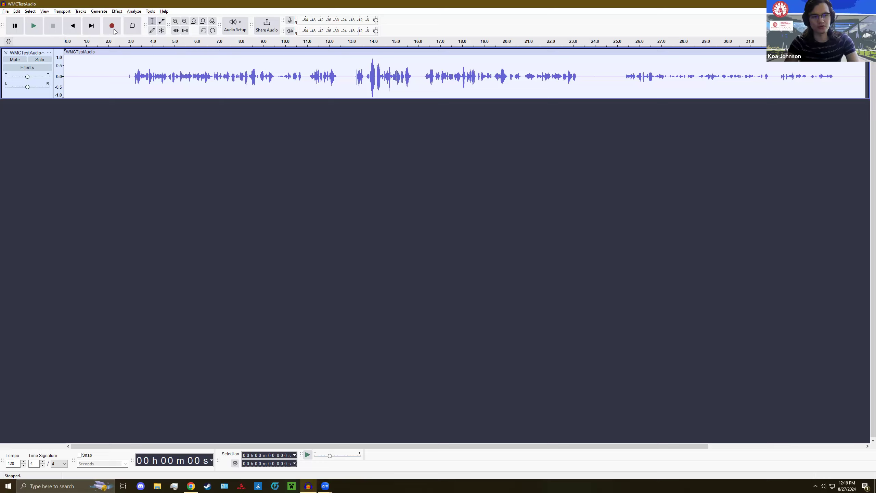
- Switch to the slide presentation and advance past the playhead slide to the Adding Addition Audio slide
{"action": "key", "text": "alt+Tab"}
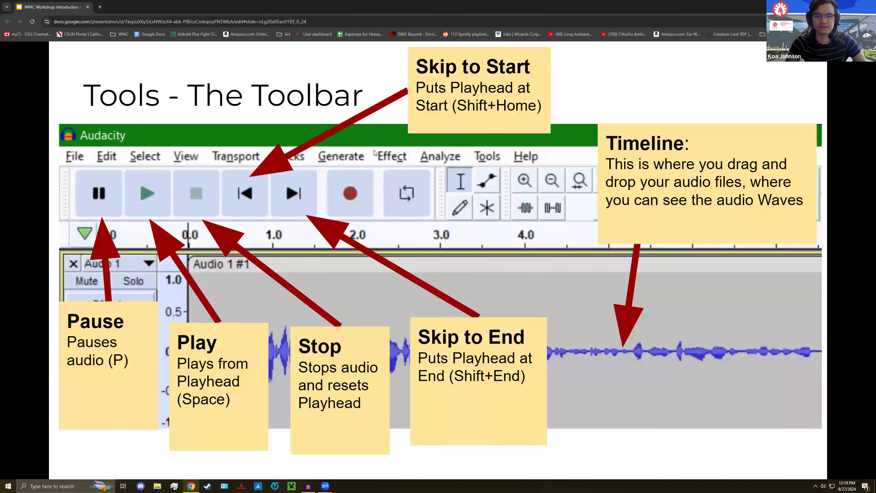
{"action": "key", "text": "Right"}
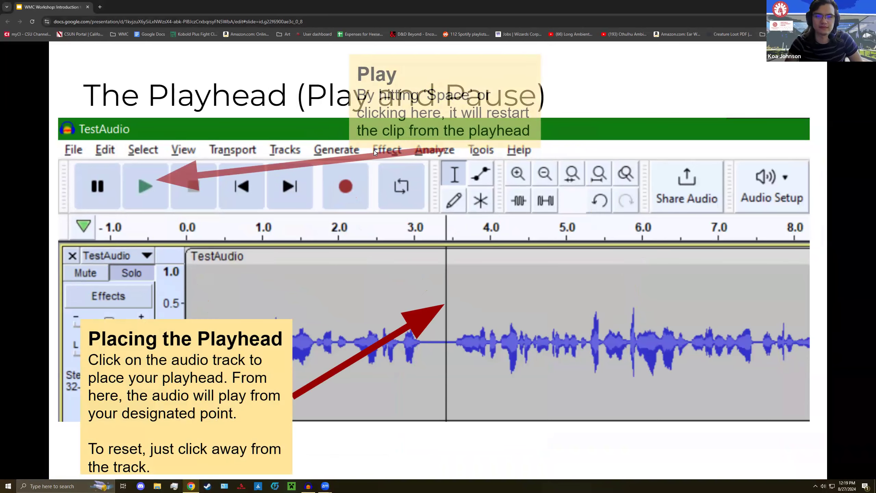
{"action": "key", "text": "Right"}
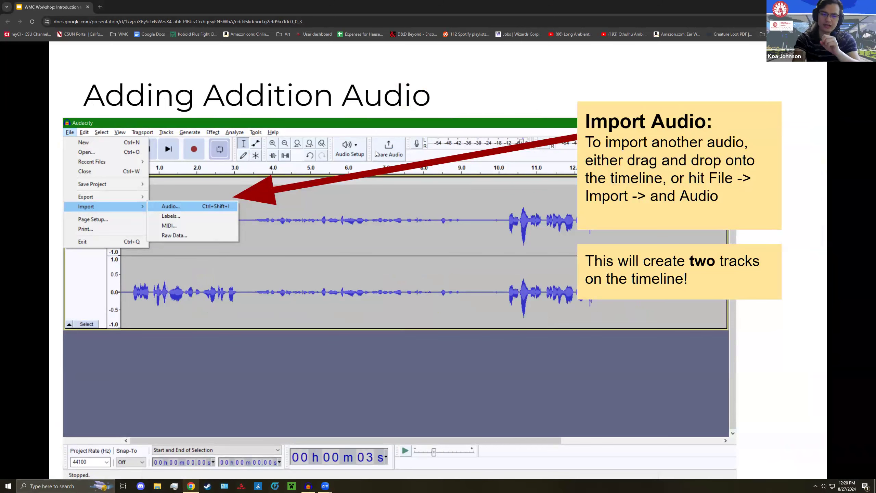
- Skim ahead to the Reducing the Volume of One Track slide, go back to Adding Addition Audio, and return to Audacity
{"action": "key", "text": "Right"}
{"action": "key", "text": "Left"}
{"action": "key", "text": "Right"}
{"action": "key", "text": "Right"}
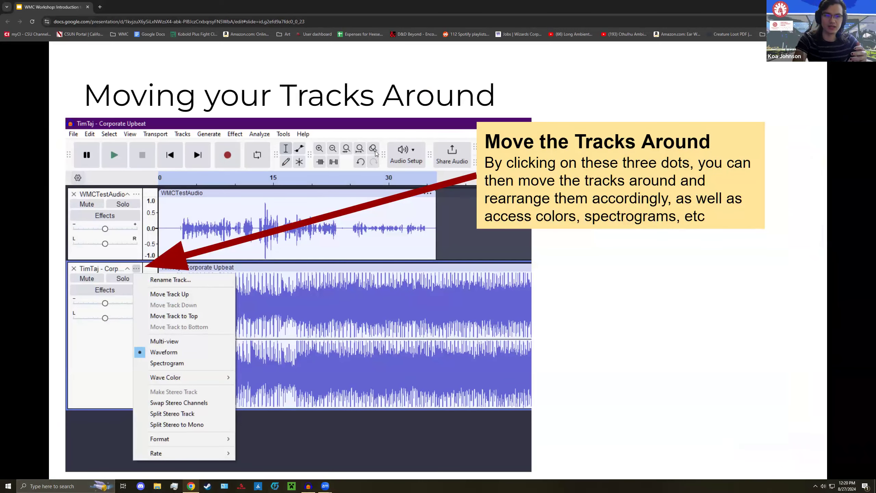
{"action": "key", "text": "Right"}
{"action": "key", "text": "Right"}
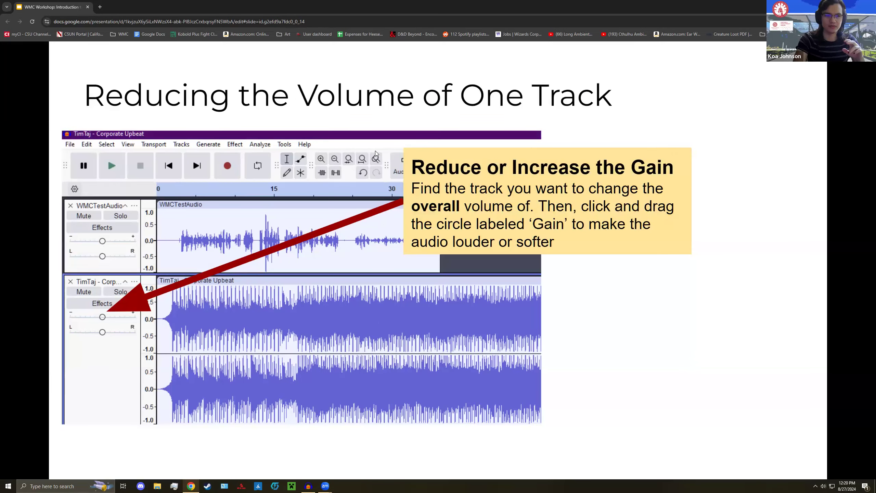
{"action": "key", "text": "Left"}
{"action": "key", "text": "Left"}
{"action": "key", "text": "Left"}
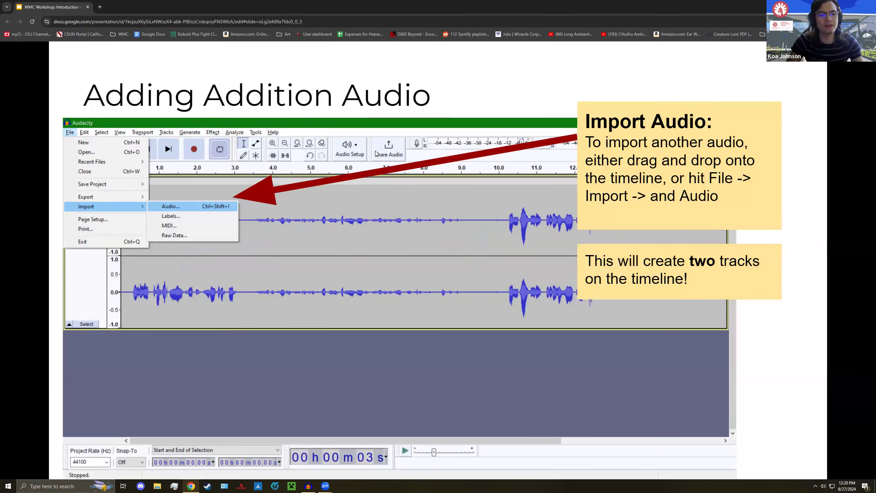
{"action": "key", "text": "alt+Tab"}
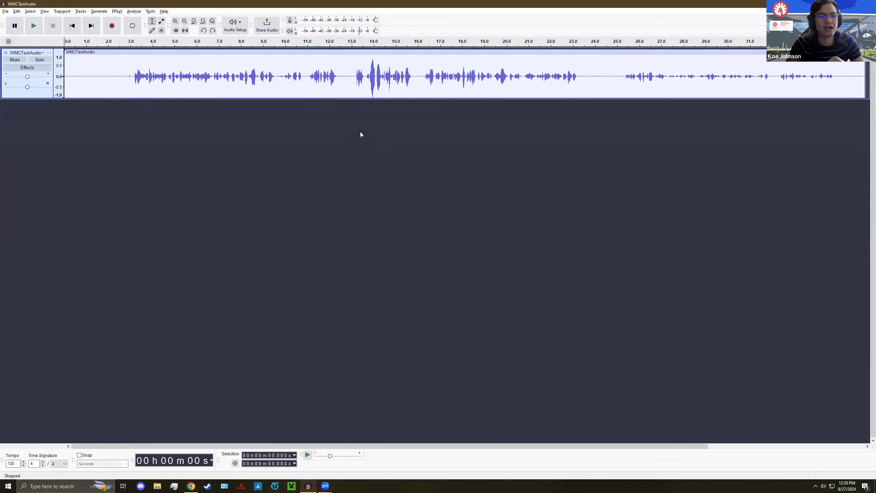
- Import the TimTaj - Corporate Upbeat audio file from the Audacity Practice Files folder as a second track
{"action": "left_click", "coordinate": [6, 11]}
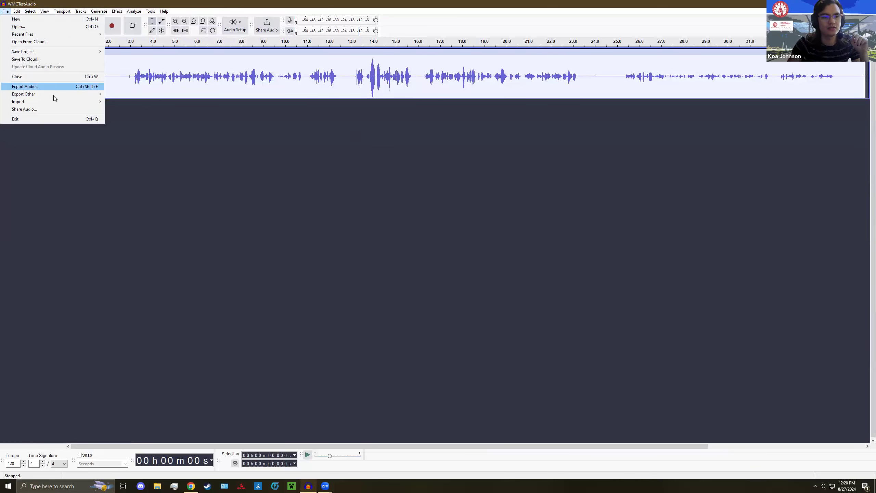
{"action": "mouse_move", "coordinate": [55, 101]}
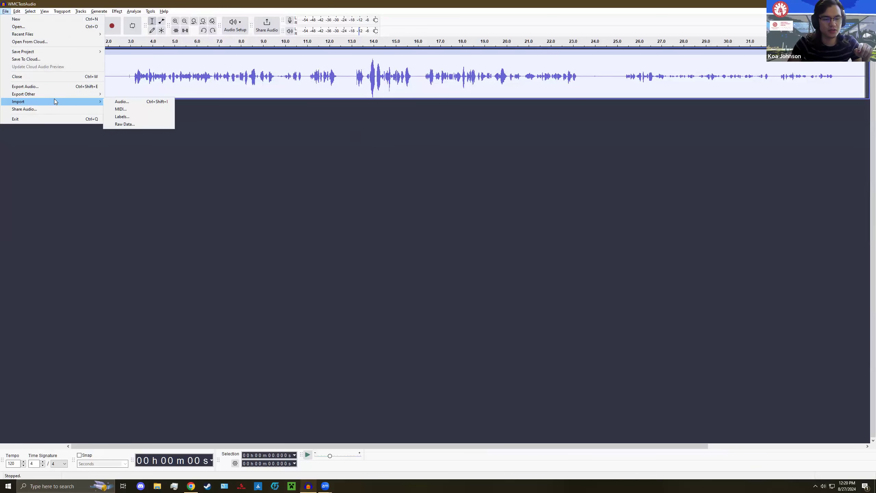
{"action": "left_click", "coordinate": [121, 102]}
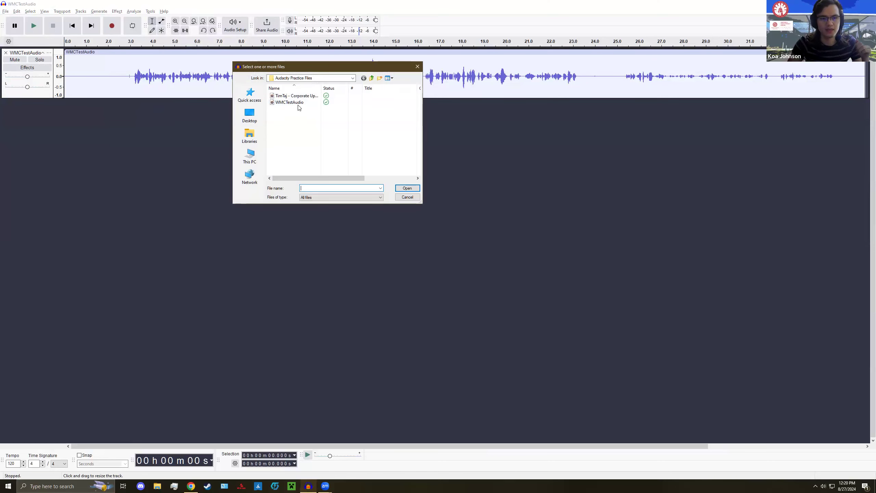
{"action": "left_click", "coordinate": [297, 95]}
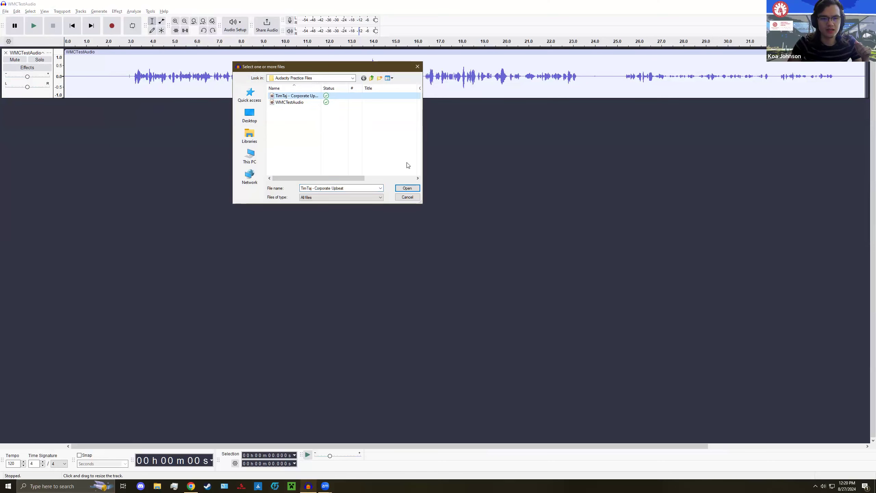
{"action": "left_click", "coordinate": [410, 188]}
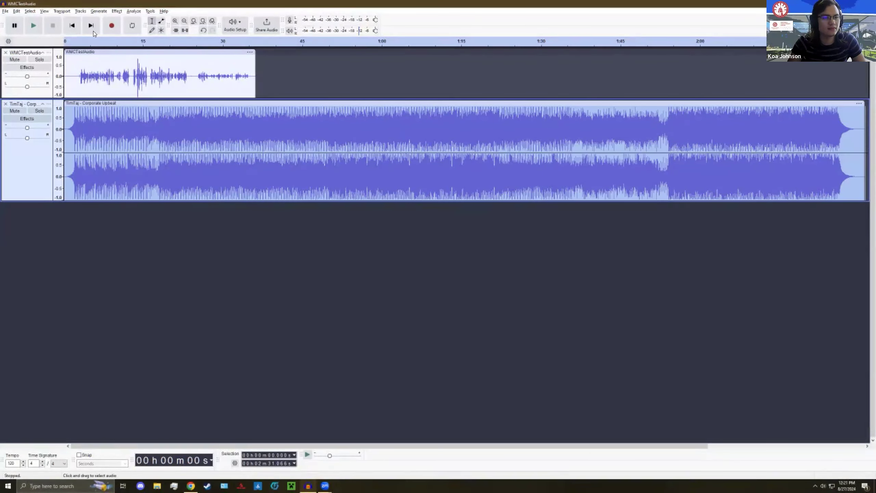
- Mix the TimTaj - Corporate Upbeat track from stereo down to mono
{"action": "key", "text": "alt+t"}
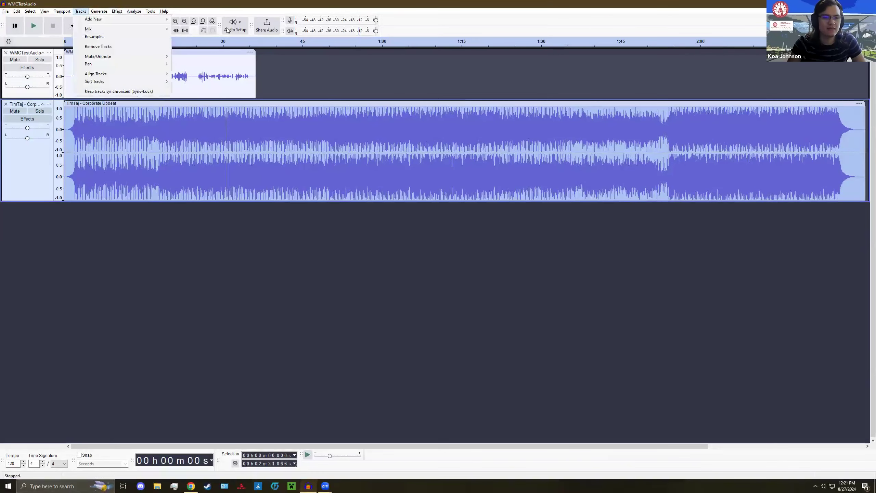
{"action": "key", "text": "Down"}
{"action": "key", "text": "Down"}
{"action": "key", "text": "Right"}
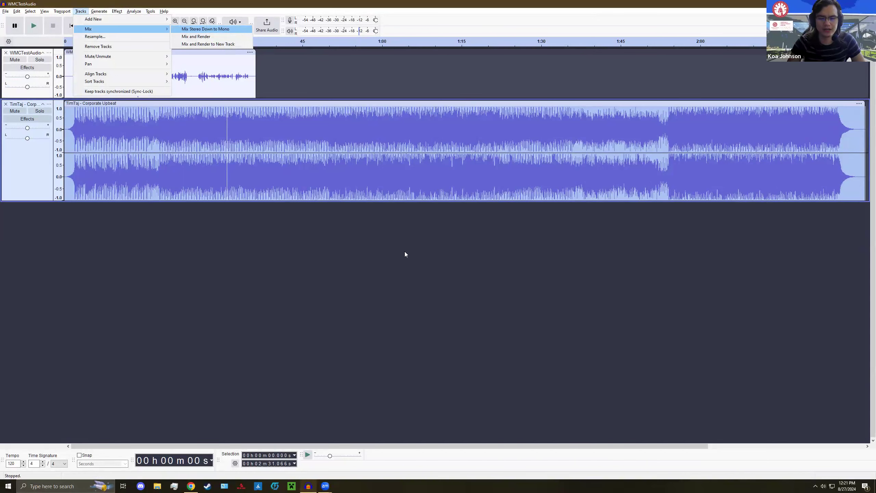
{"action": "key", "text": "Return"}
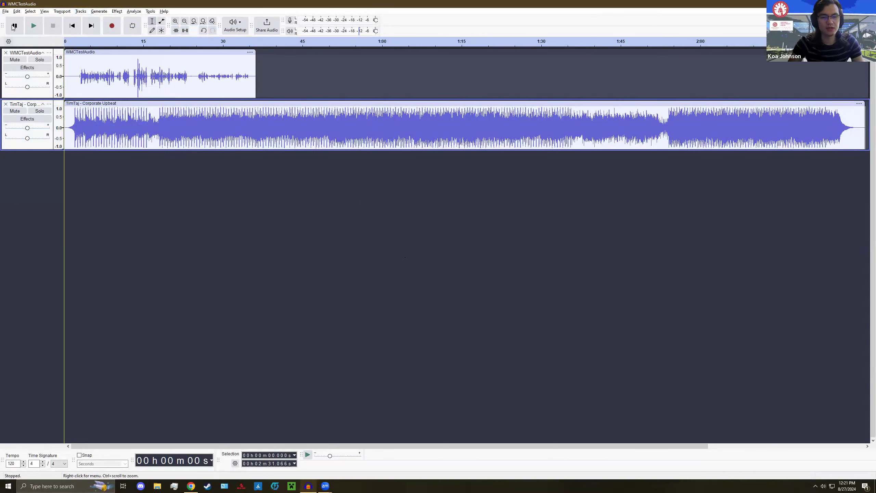
- Play the first seconds of the voice and music tracks together, pausing and resuming, and leave playback paused
{"action": "left_click", "coordinate": [34, 30]}
{"action": "left_click", "coordinate": [15, 27]}
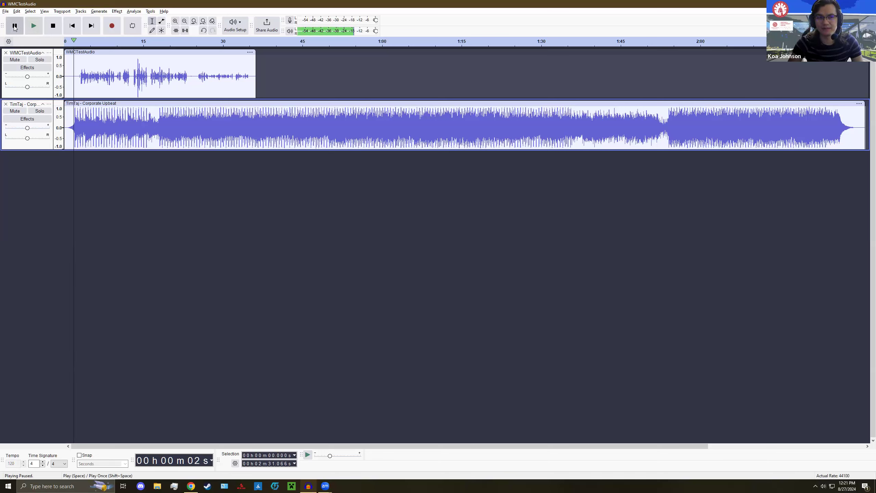
{"action": "left_click", "coordinate": [15, 27]}
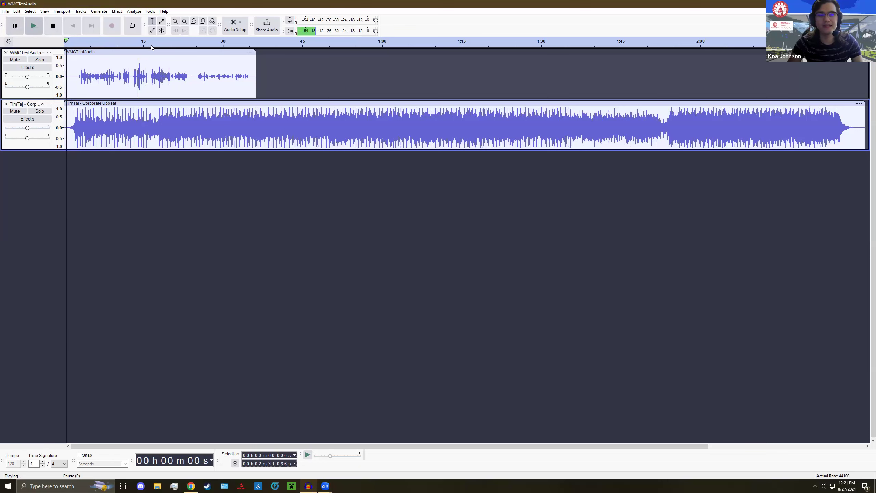
{"action": "key", "text": "p"}
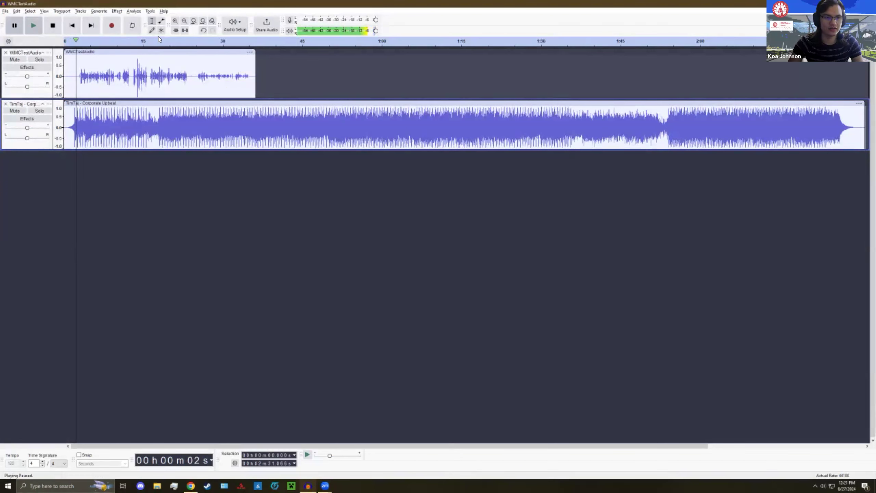
- Return the playhead to the start, place it at about 3.2 s, and select about 3.5 to 5.3 s in the music track
{"action": "key", "text": "ctrl+1"}
{"action": "key", "text": "ctrl+1"}
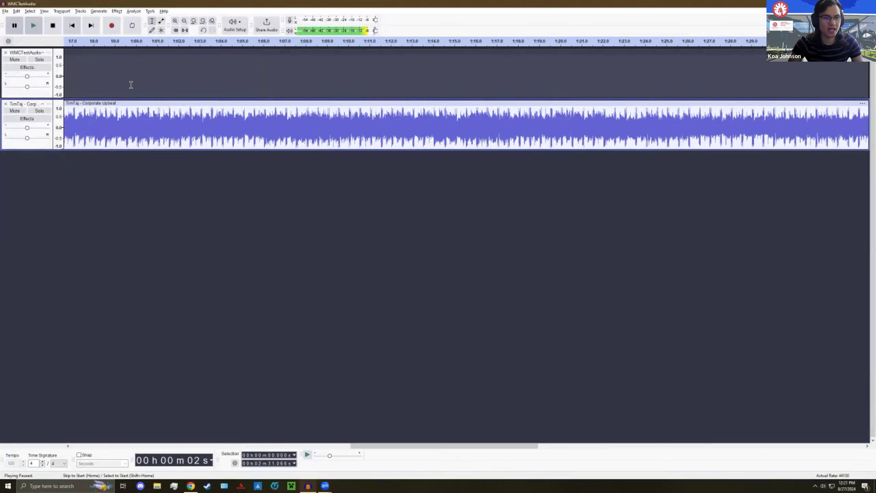
{"action": "key", "text": "Home"}
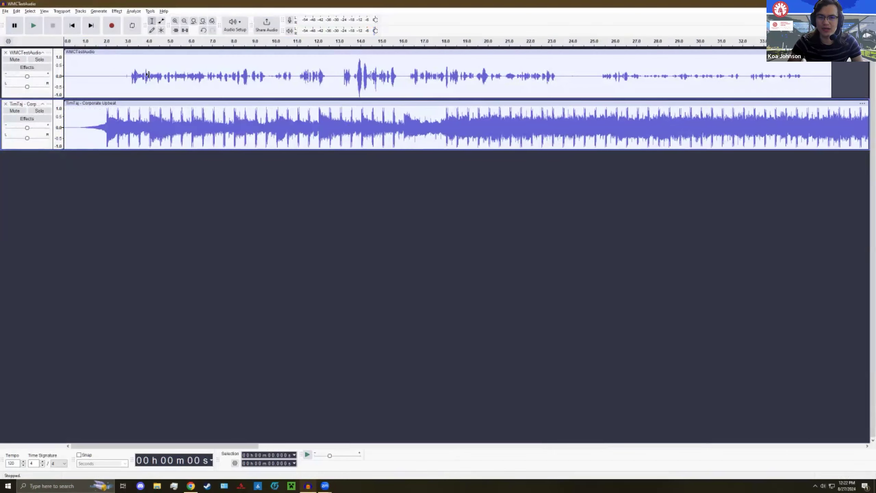
{"action": "left_click", "coordinate": [133, 128]}
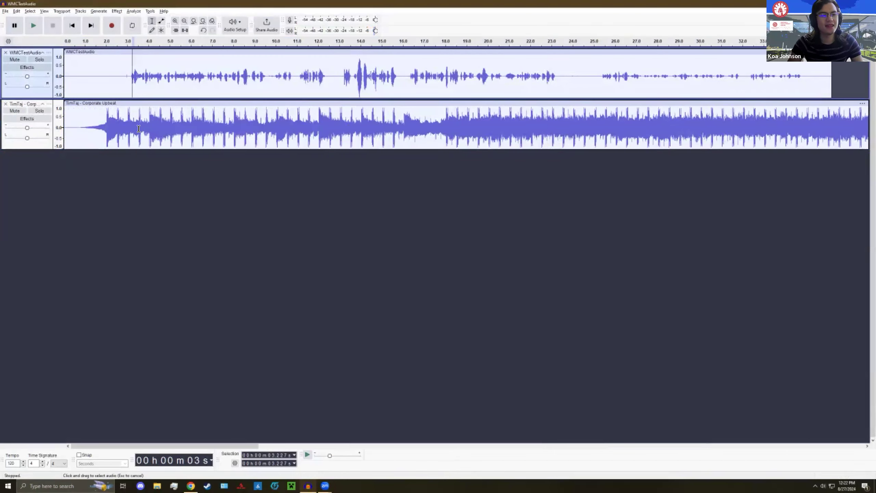
{"action": "left_click_drag", "start_coordinate": [138, 128], "coordinate": [174, 127]}
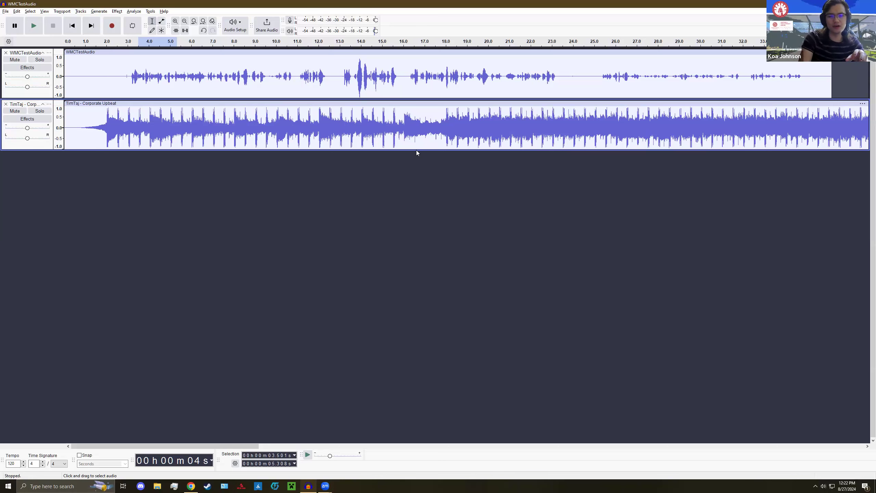
- Switch to the slide presentation, advance to the Reducing the Volume of One Track slide, check the neighbouring slide, and return to Audacity
{"action": "key", "text": "alt+Tab"}
{"action": "key", "text": "Right"}
{"action": "key", "text": "Right"}
{"action": "key", "text": "Right"}
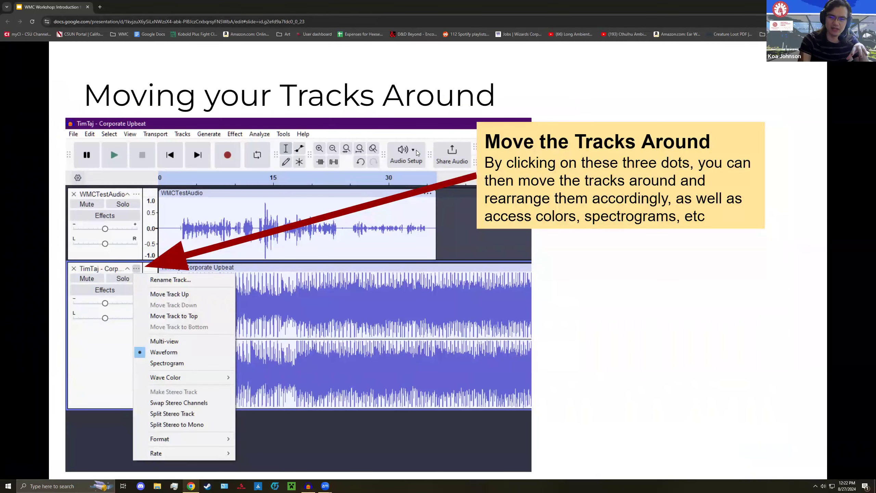
{"action": "key", "text": "Right"}
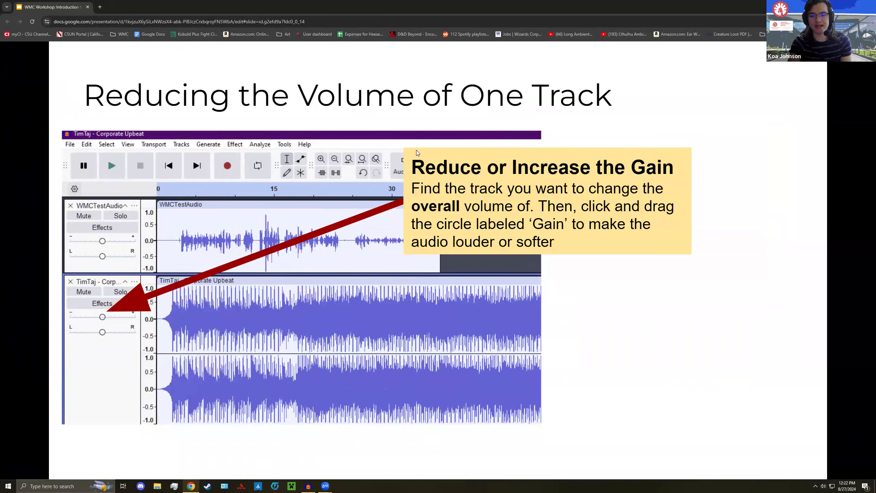
{"action": "key", "text": "Right"}
{"action": "key", "text": "Left"}
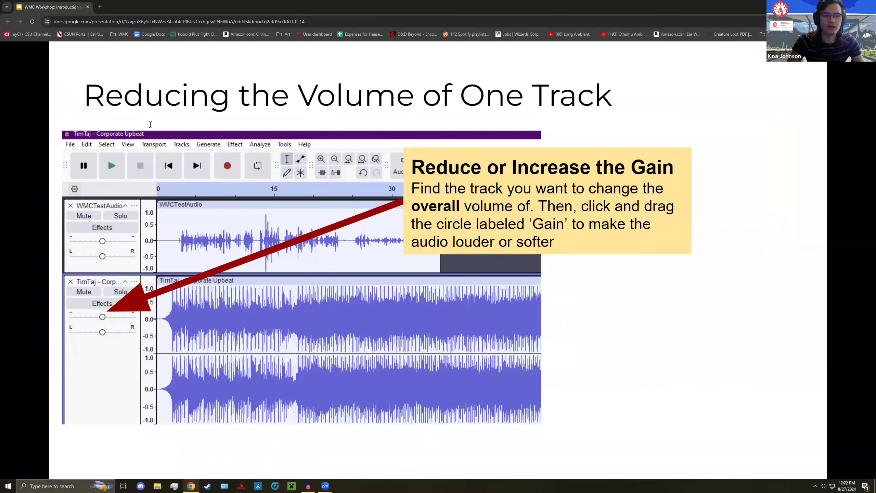
{"action": "key", "text": "alt+Tab"}
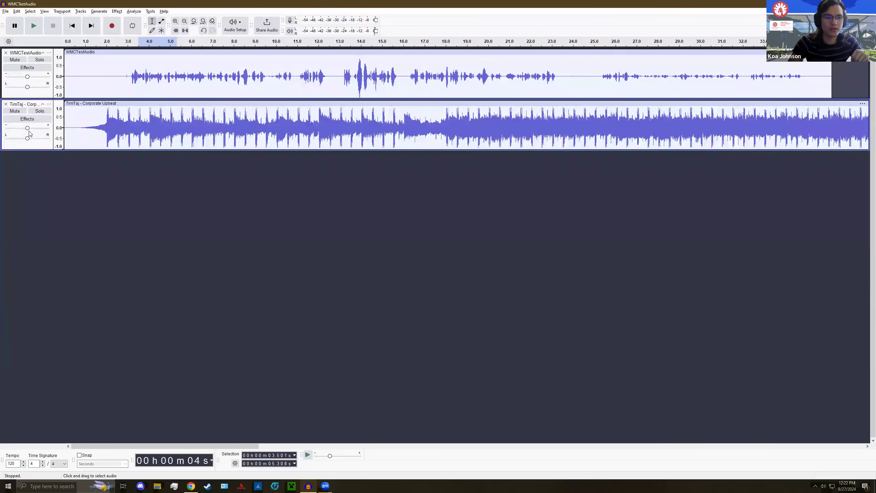
- Lower the gain of the TimTaj - Corporate Upbeat track well below 0 dB and select its whole clip
{"action": "left_click", "coordinate": [28, 129]}
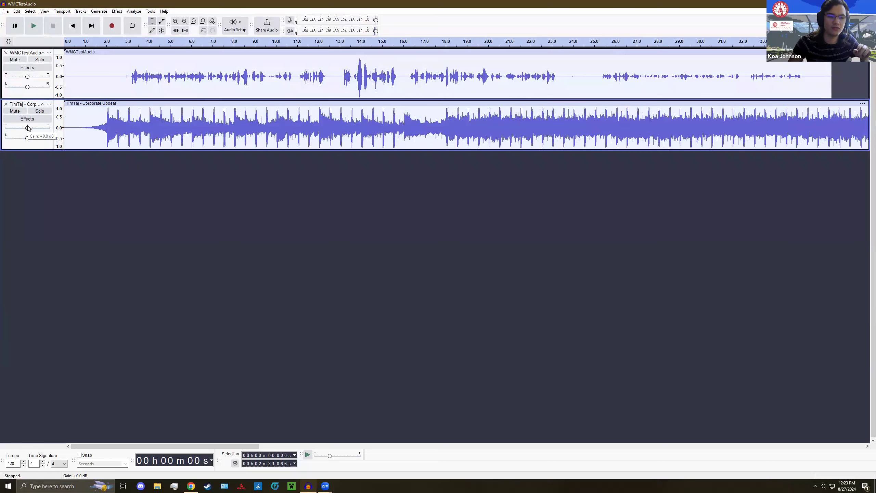
{"action": "left_click_drag", "start_coordinate": [27, 128], "coordinate": [5, 127]}
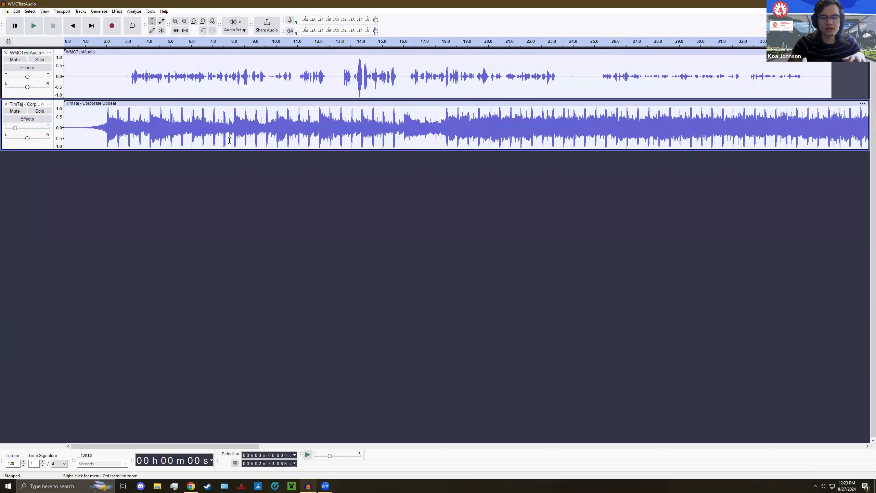
{"action": "left_click_drag", "start_coordinate": [409, 128], "coordinate": [183, 138]}
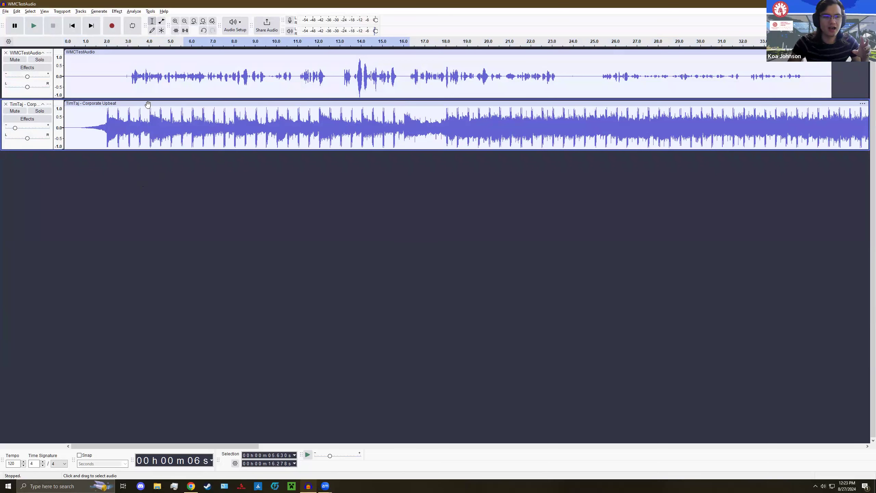
{"action": "left_click", "coordinate": [102, 102]}
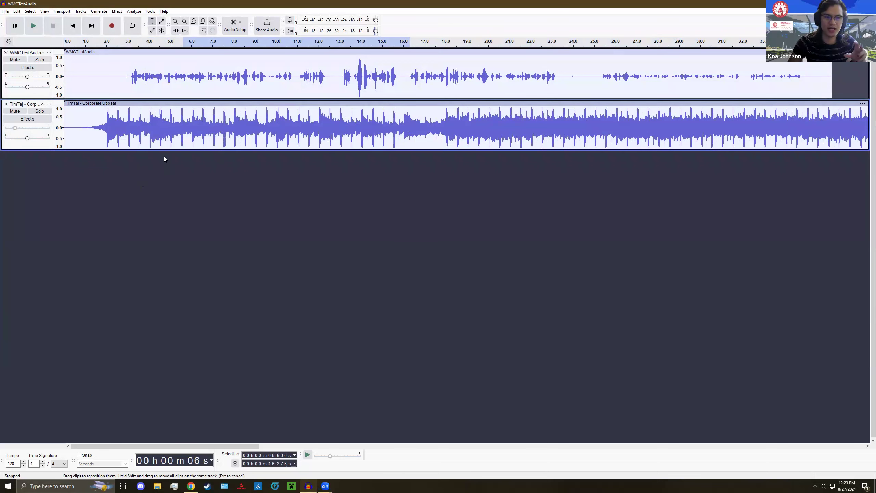
- Play both tracks from the start and stop, then play from about 17 s and stop again to check the music level
{"action": "left_click", "coordinate": [34, 26]}
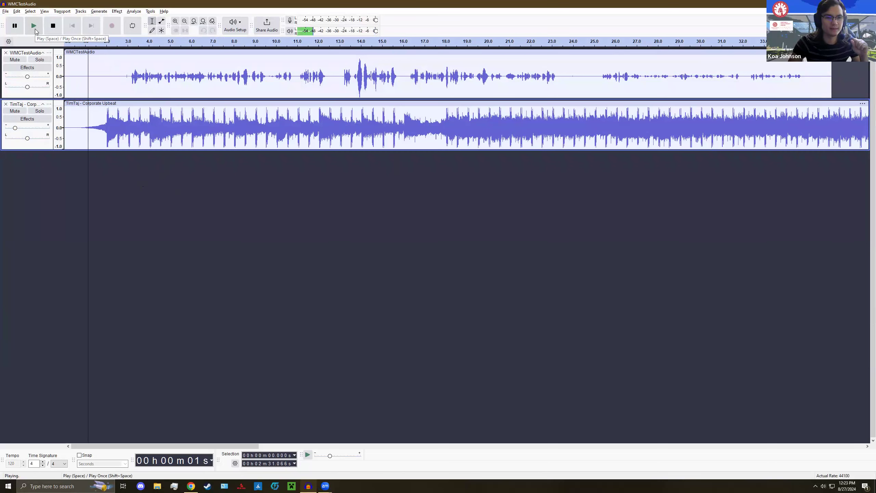
{"action": "left_click", "coordinate": [15, 26]}
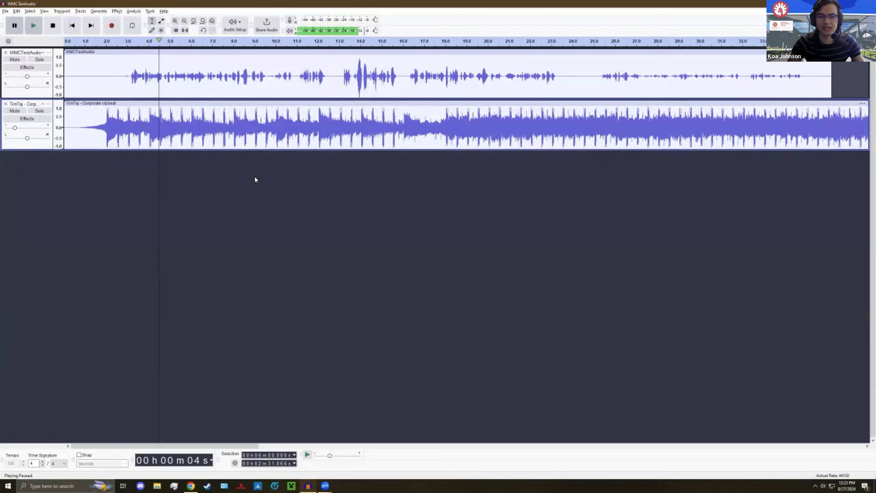
{"action": "left_click", "coordinate": [52, 25]}
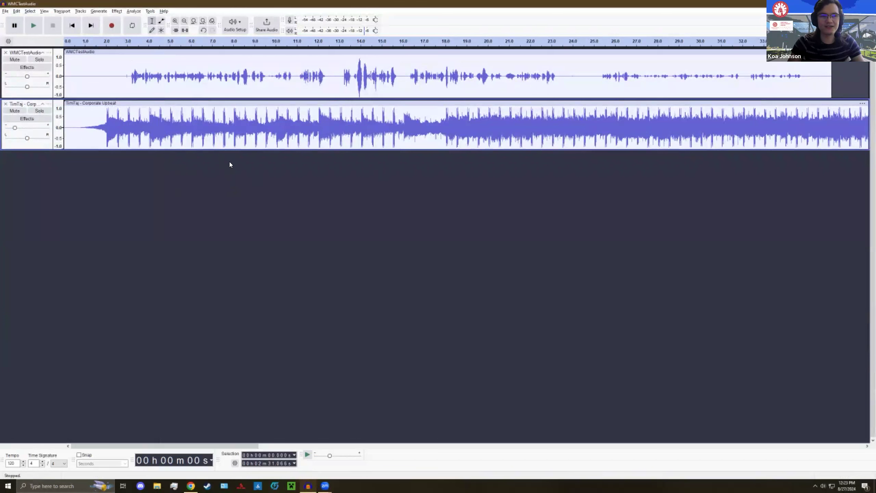
{"action": "left_click", "coordinate": [425, 104]}
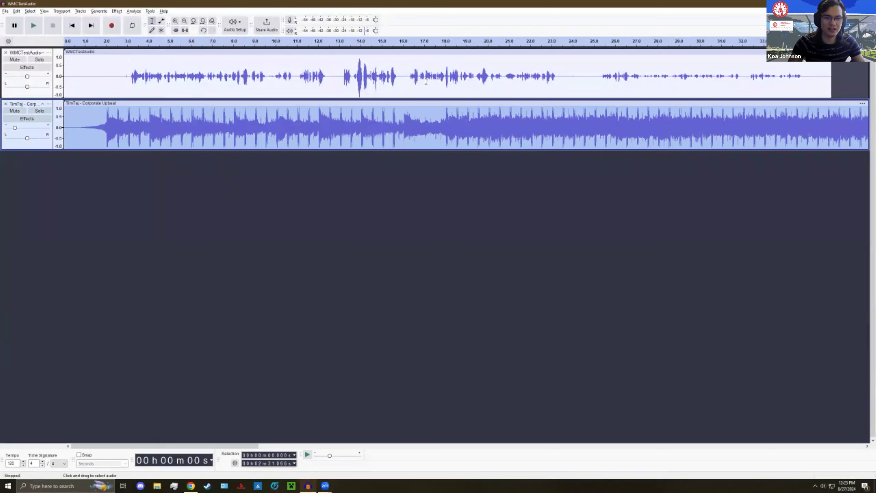
{"action": "left_click", "coordinate": [34, 25]}
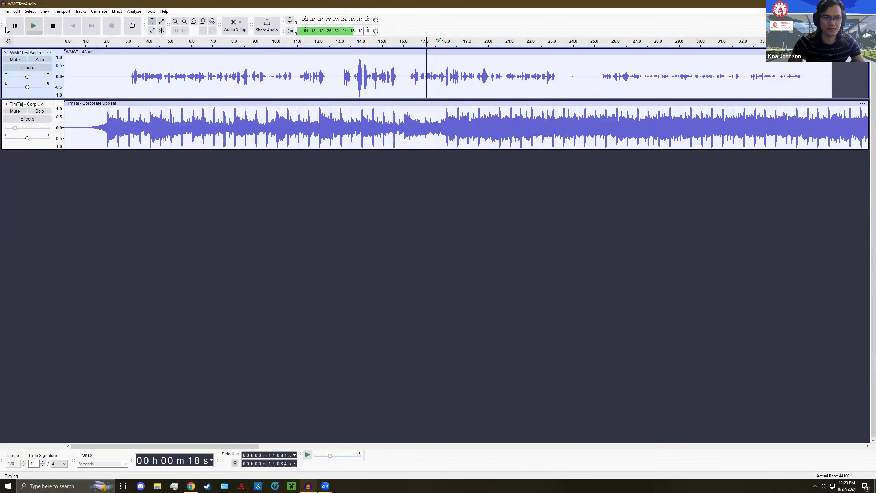
{"action": "left_click", "coordinate": [52, 28]}
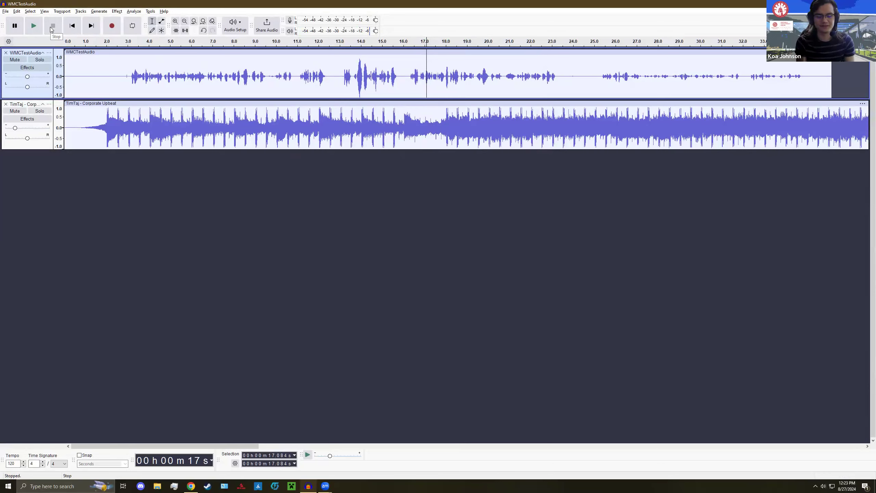
- Switch to the slide presentation, skim the slides around Adding Addition Audio, and reveal the callout on the Moving your Audio Around slide
{"action": "key", "text": "alt+Tab"}
{"action": "key", "text": "Right"}
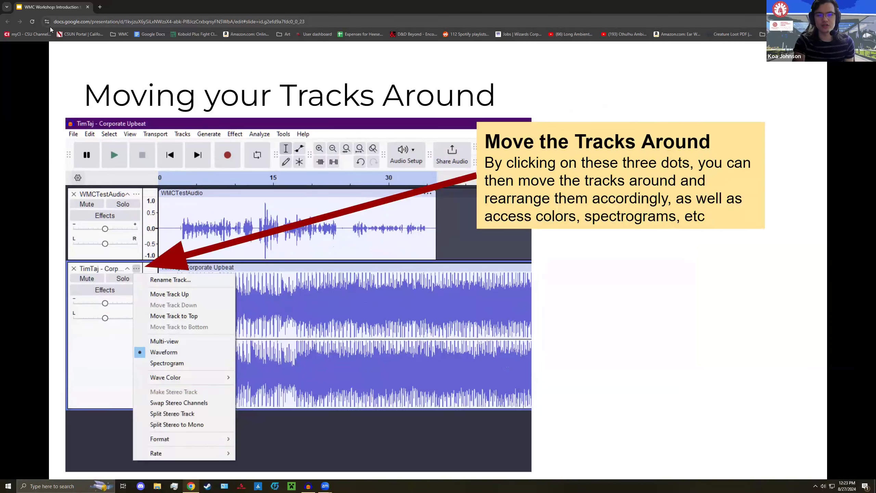
{"action": "key", "text": "Right"}
{"action": "key", "text": "Left"}
{"action": "key", "text": "Left"}
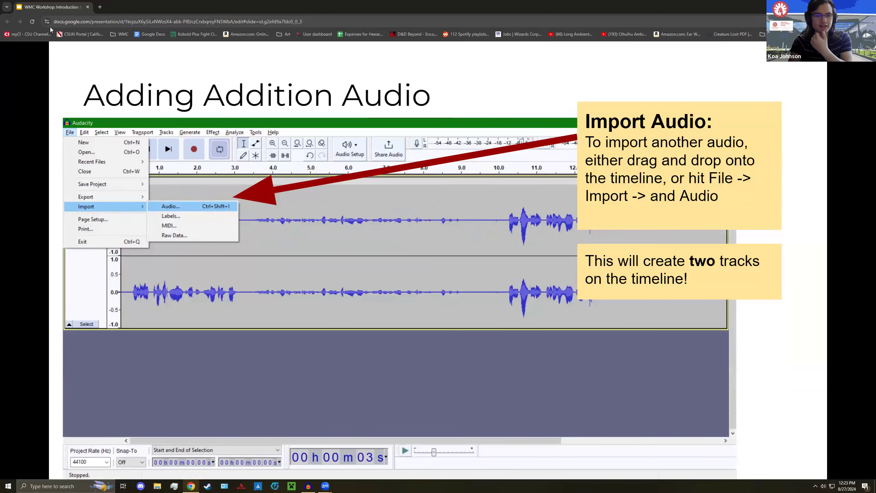
{"action": "key", "text": "Right"}
{"action": "key", "text": "Right"}
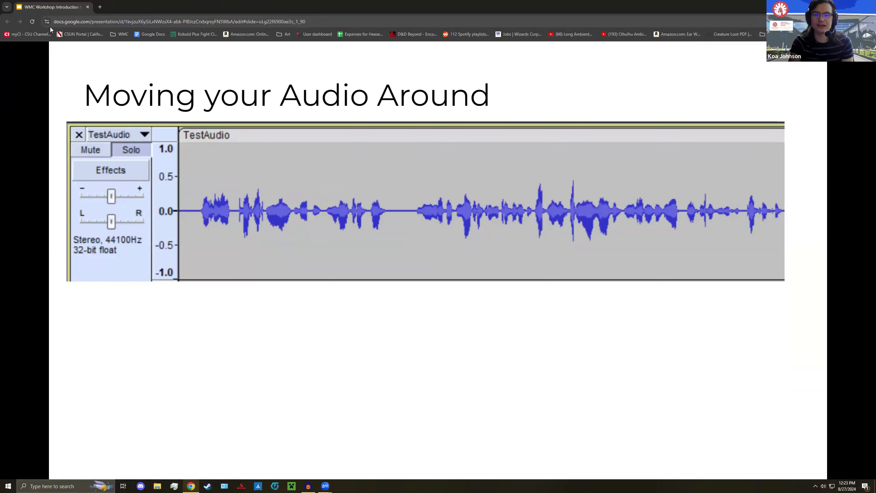
{"action": "key", "text": "Right"}
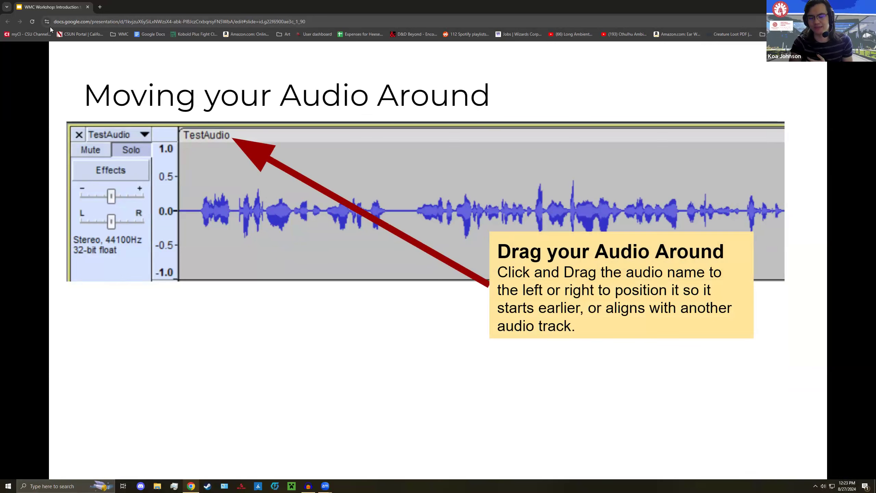
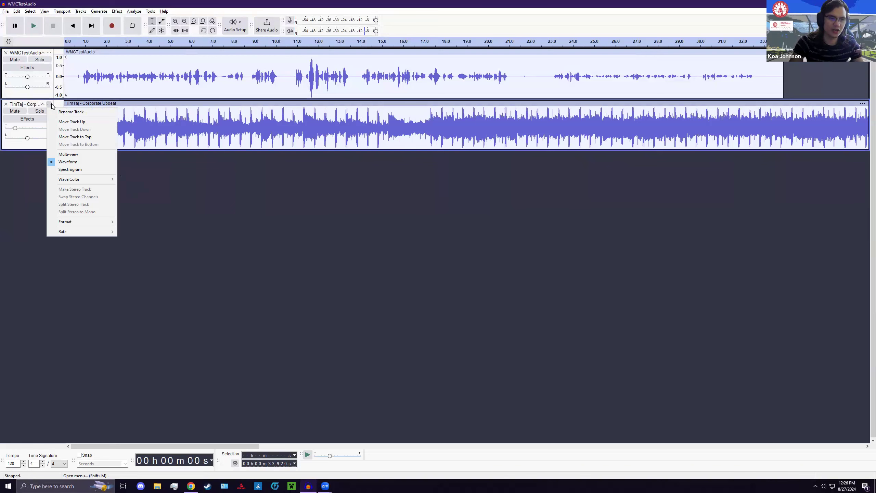
- Close the track options of the TimTaj - Corporate Upbeat track without choosing any
{"action": "left_click", "coordinate": [48, 104]}
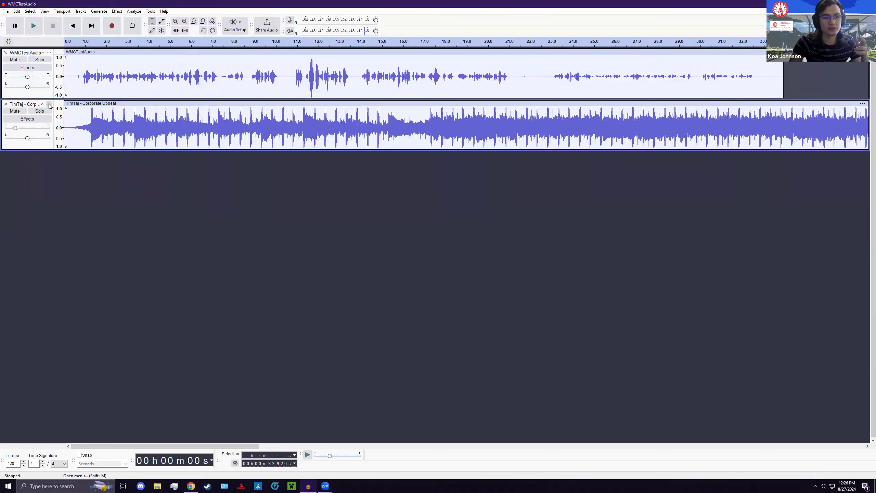
- Move the TimTaj - Corporate Upbeat track above the WMCTestAudio track, then move it back below
{"action": "left_click", "coordinate": [49, 104]}
{"action": "left_click", "coordinate": [75, 122]}
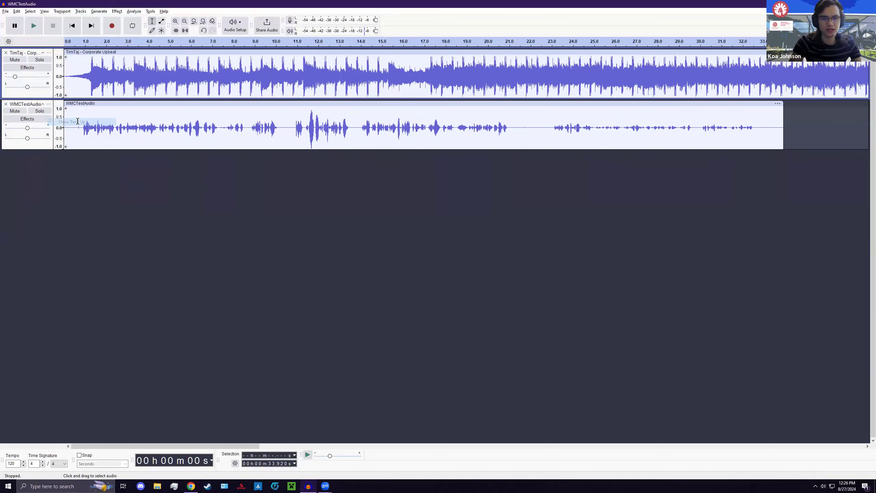
{"action": "left_click", "coordinate": [48, 52]}
{"action": "left_click", "coordinate": [63, 78]}
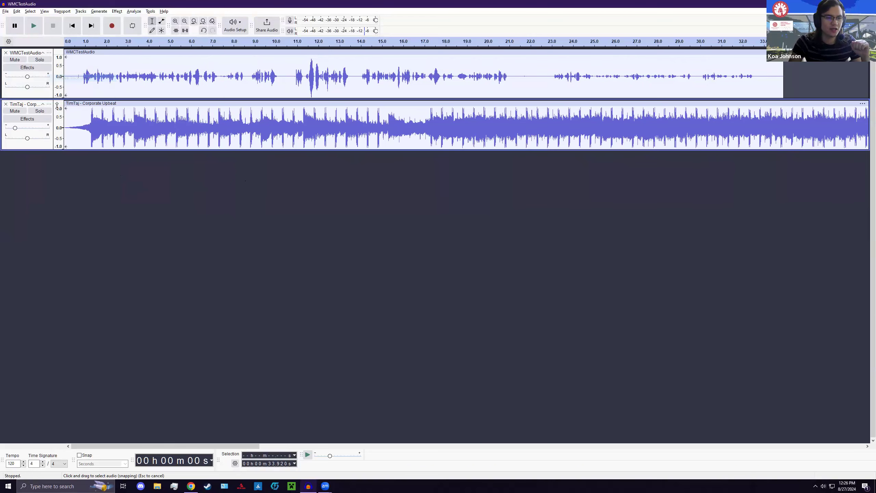
- Try Instrument 2 as the wave color of the TimTaj - Corporate Upbeat track, then set it to the green wave color
{"action": "left_click", "coordinate": [49, 104]}
{"action": "mouse_move", "coordinate": [80, 179]}
{"action": "left_click", "coordinate": [143, 188]}
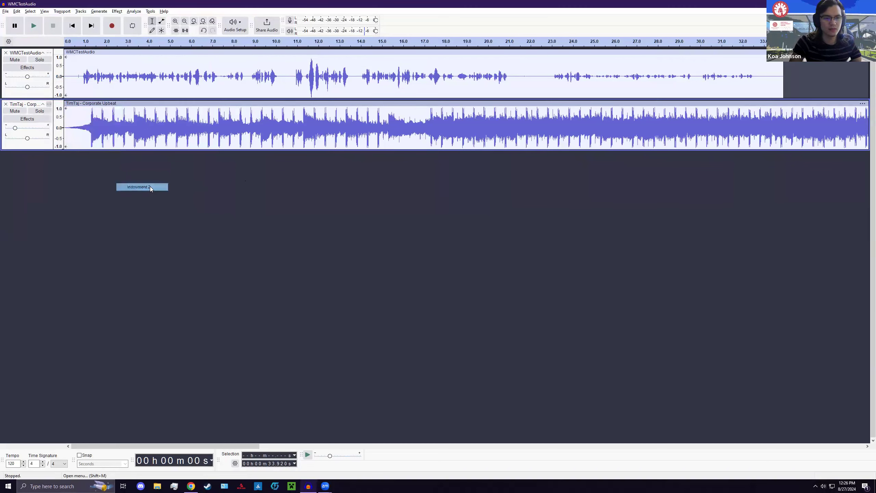
{"action": "left_click", "coordinate": [48, 104]}
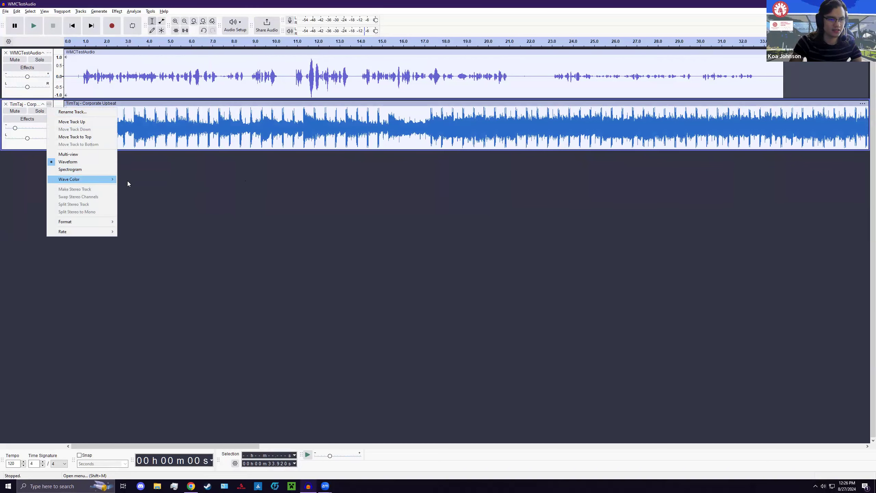
{"action": "left_click", "coordinate": [139, 195]}
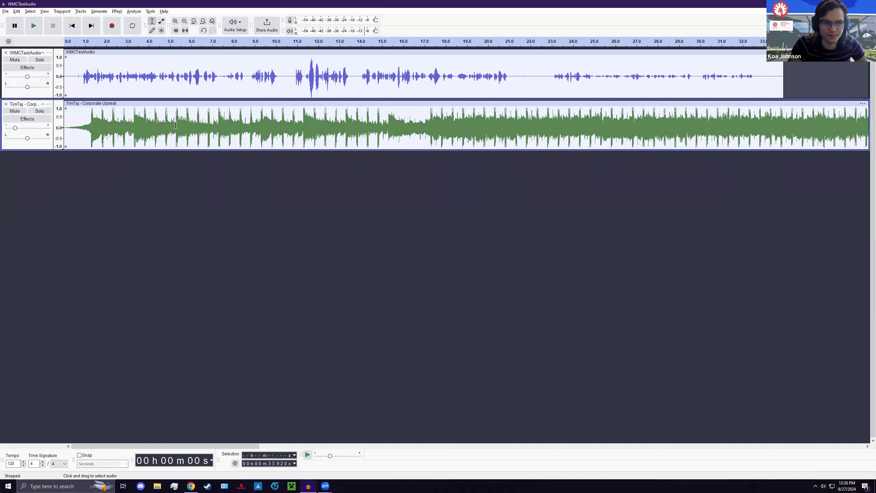
- Start and stop playback twice, then skip to the end of the project and return the cursor to the start
{"action": "left_click", "coordinate": [33, 26]}
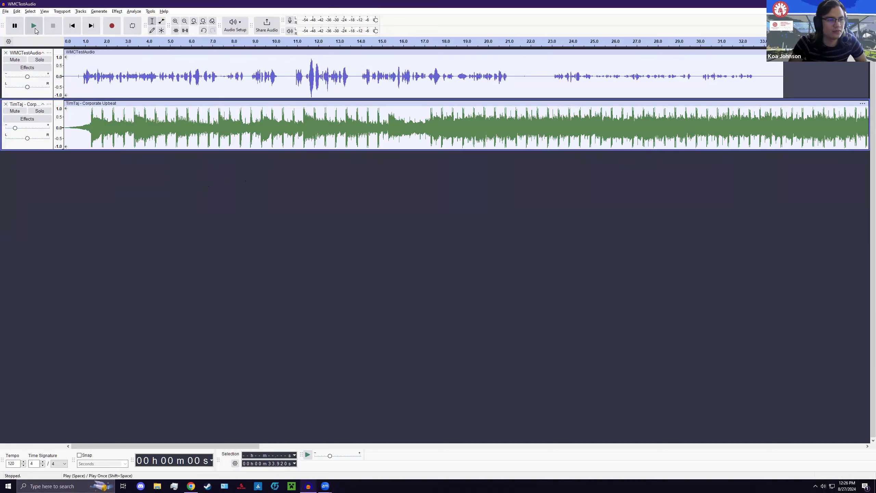
{"action": "left_click", "coordinate": [52, 27]}
{"action": "left_click", "coordinate": [32, 27]}
{"action": "left_click", "coordinate": [53, 26]}
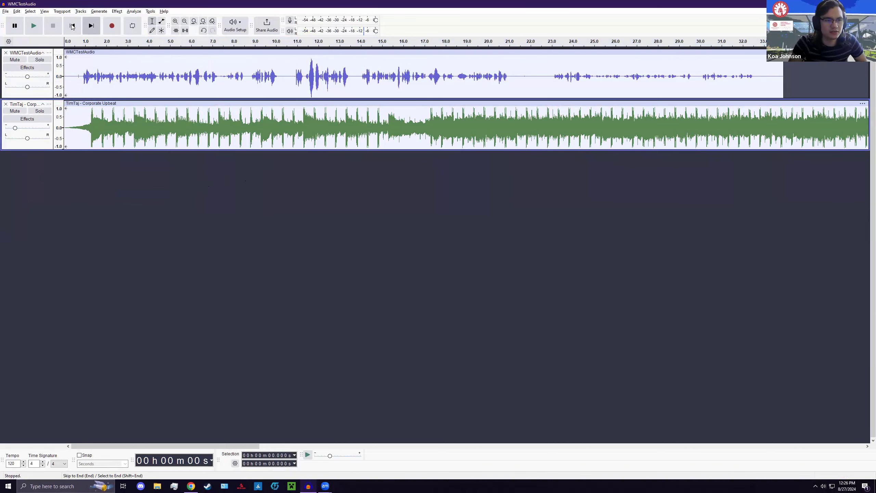
{"action": "left_click", "coordinate": [92, 26]}
{"action": "left_click", "coordinate": [72, 26]}
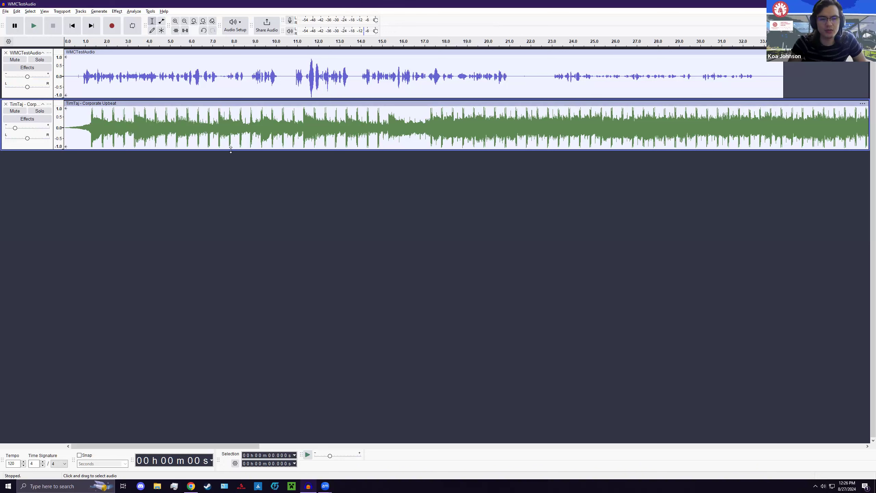
- View the WMCTestAudio track's options without choosing any, then switch to the slide presentation and reveal the Putting on Track onto the Other Track note
{"action": "left_click", "coordinate": [49, 53]}
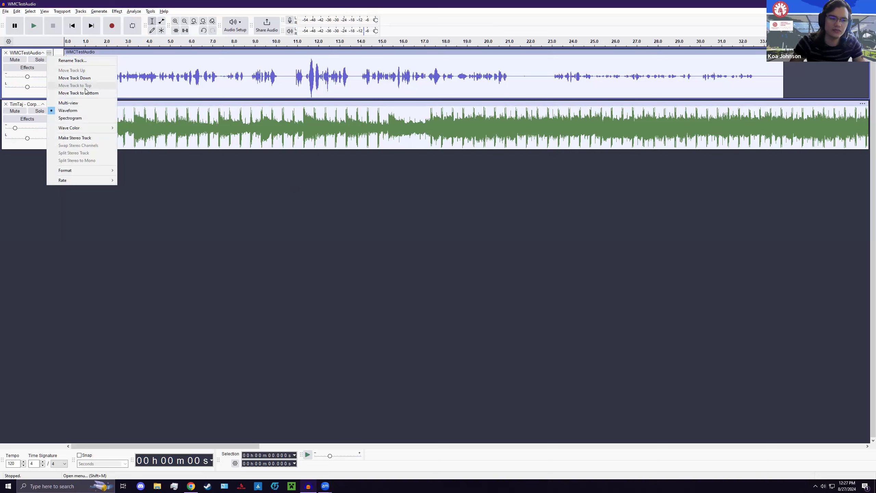
{"action": "left_click", "coordinate": [427, 188]}
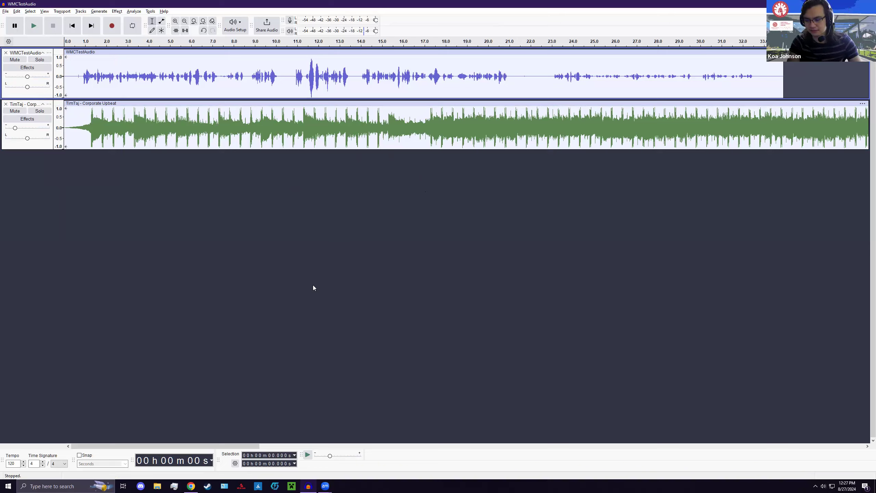
{"action": "key", "text": "alt+Tab"}
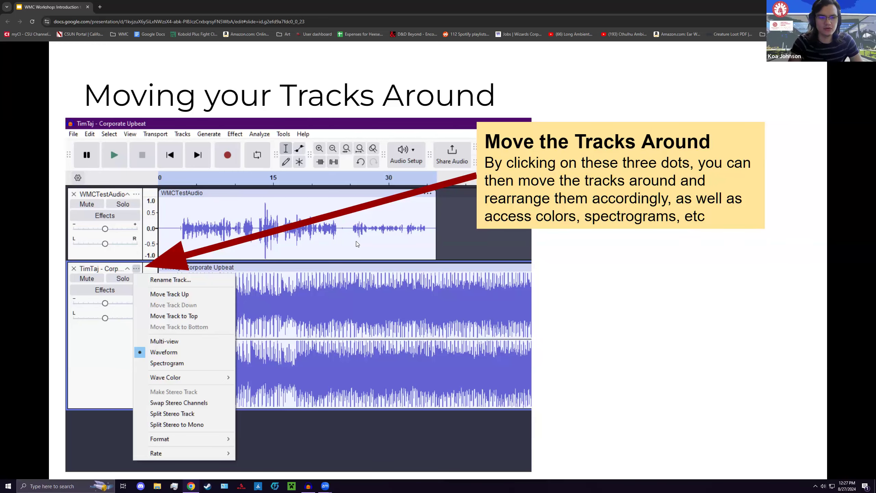
{"action": "key", "text": "Right"}
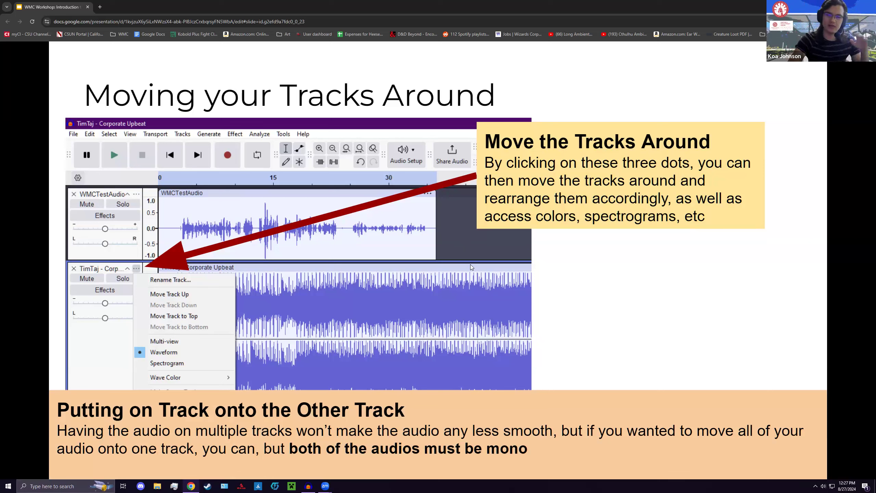
- Switch back to Audacity, split the TimTaj - Corporate Upbeat clip at about 22 s, and move its second part onto the WMCTestAudio track directly after the voice clip
{"action": "key", "text": "alt+Tab"}
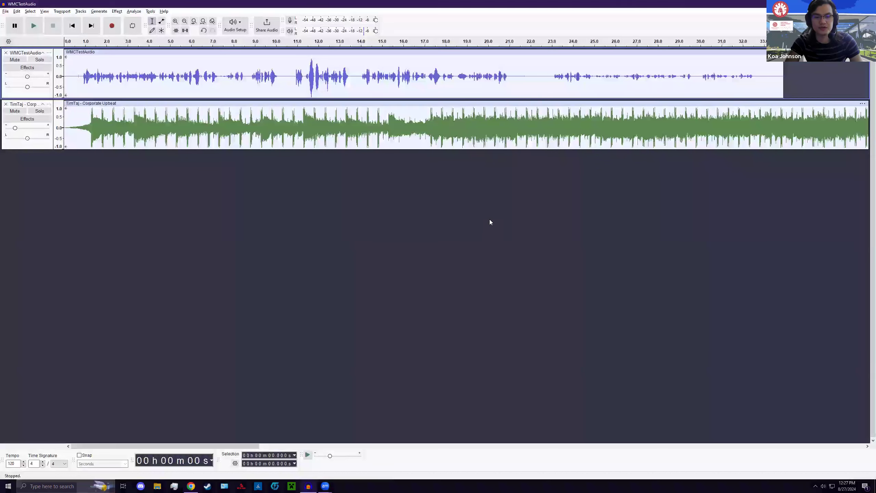
{"action": "left_click", "coordinate": [530, 108]}
{"action": "right_click", "coordinate": [530, 107]}
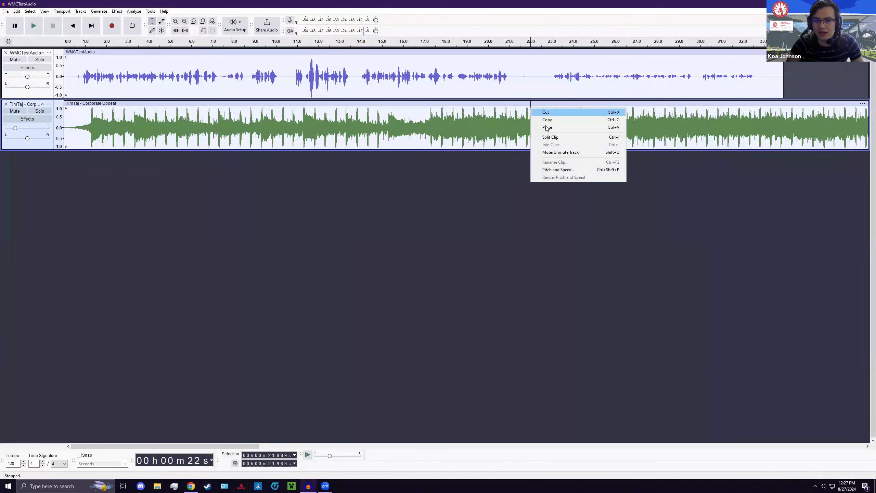
{"action": "left_click", "coordinate": [550, 137]}
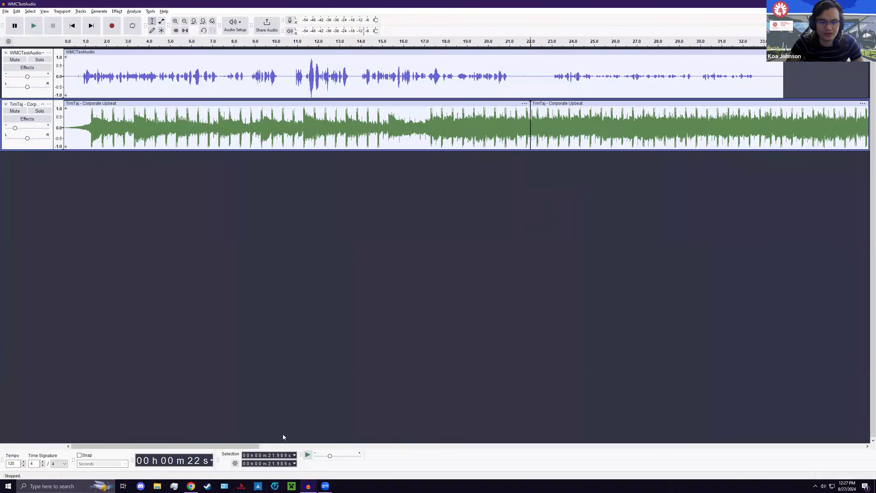
{"action": "left_click_drag", "start_coordinate": [257, 445], "coordinate": [310, 446]}
{"action": "left_click_drag", "start_coordinate": [370, 104], "coordinate": [662, 74]}
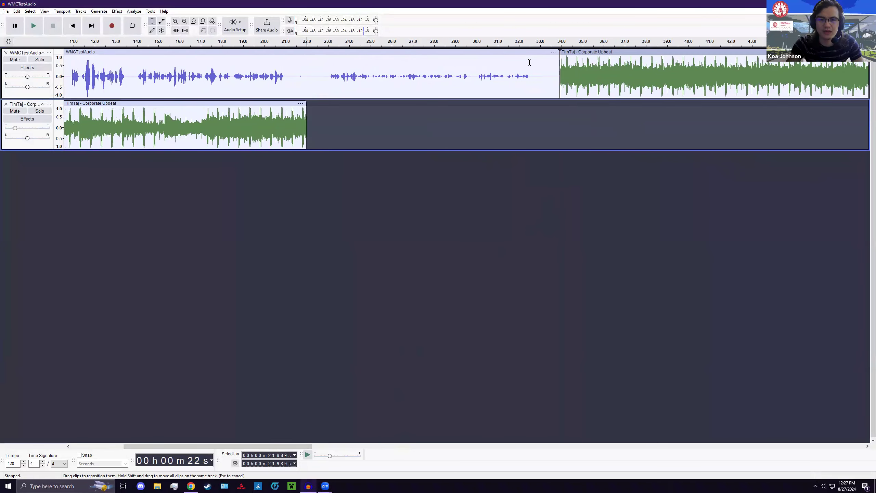
- Play from about 32.5 s on the WMCTestAudio track to hear the transition into the music, then stop
{"action": "left_click", "coordinate": [530, 64]}
{"action": "key", "text": "space"}
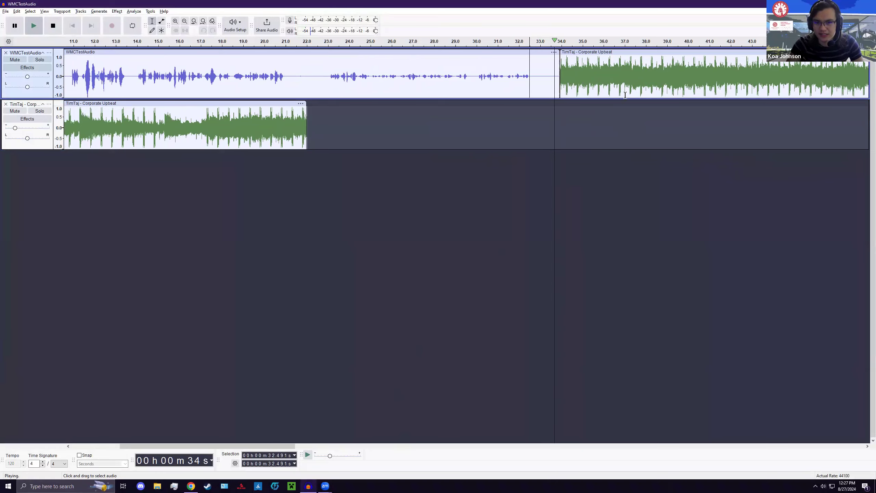
{"action": "key", "text": "space"}
- Return the split music clip to its own track, then place it on the WMCTestAudio track starting at about 35 s
{"action": "left_click_drag", "start_coordinate": [613, 93], "coordinate": [340, 134]}
{"action": "left_click", "coordinate": [628, 79]}
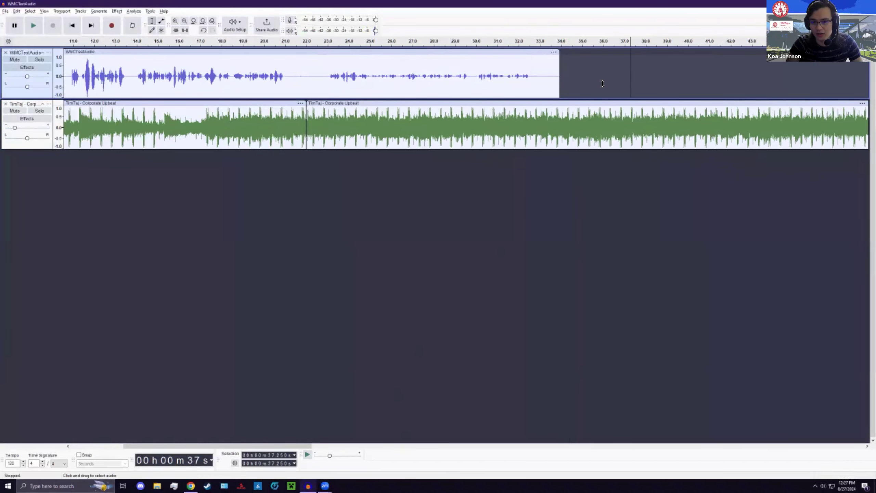
{"action": "left_click_drag", "start_coordinate": [600, 103], "coordinate": [693, 60]}
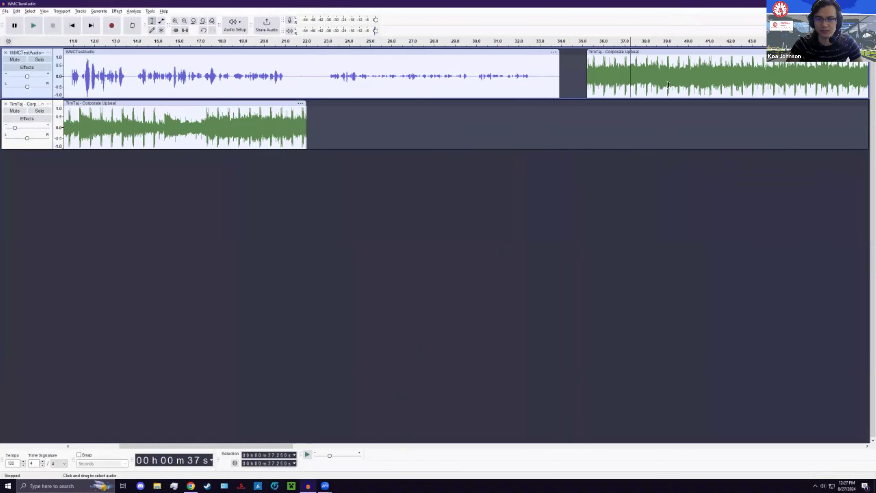
- Undo the clip move and the split of the TimTaj - Corporate Upbeat clip, then return the cursor to the start
{"action": "key", "text": "ctrl+z"}
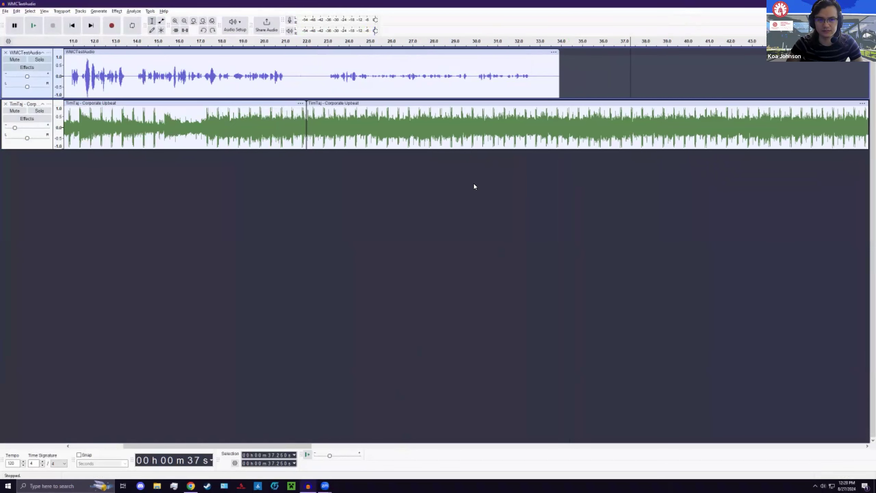
{"action": "key", "text": "ctrl+z"}
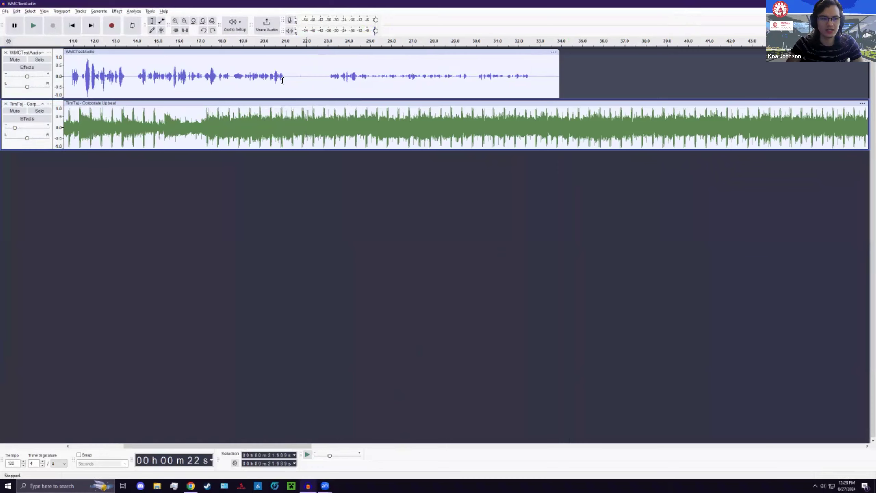
{"action": "left_click", "coordinate": [72, 26]}
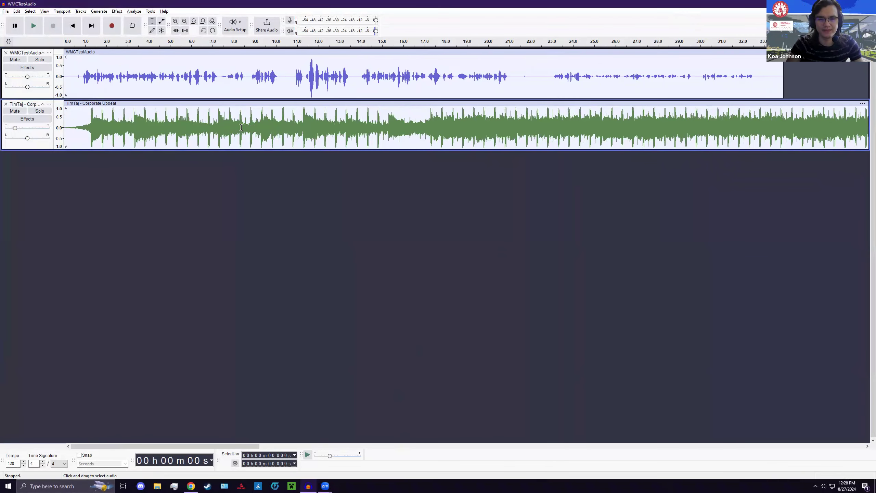
- Switch to the slide presentation, advance to the Deleting a Section of your Audio slide, and reveal its callout and second example image
{"action": "key", "text": "alt+Tab"}
{"action": "key", "text": "Right"}
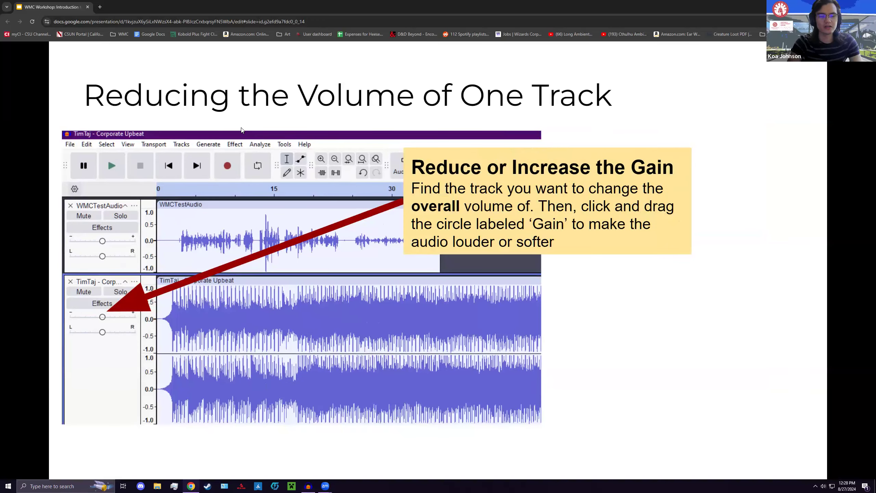
{"action": "key", "text": "Right"}
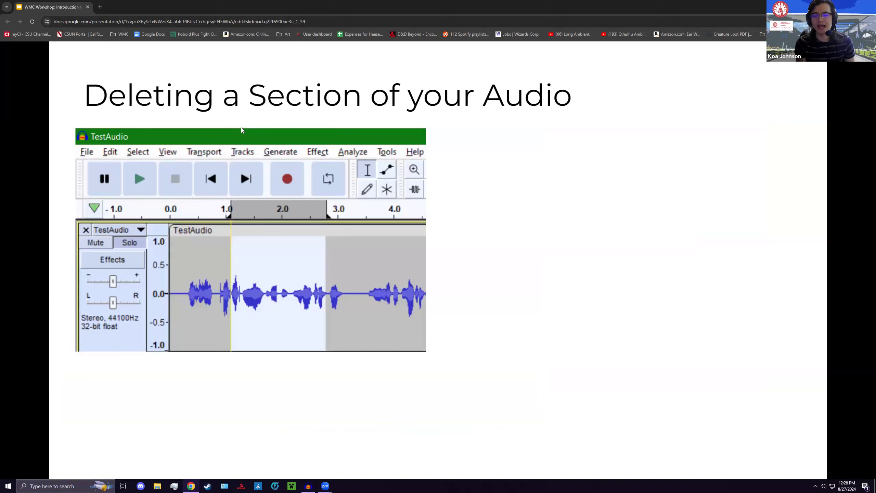
{"action": "key", "text": "Right"}
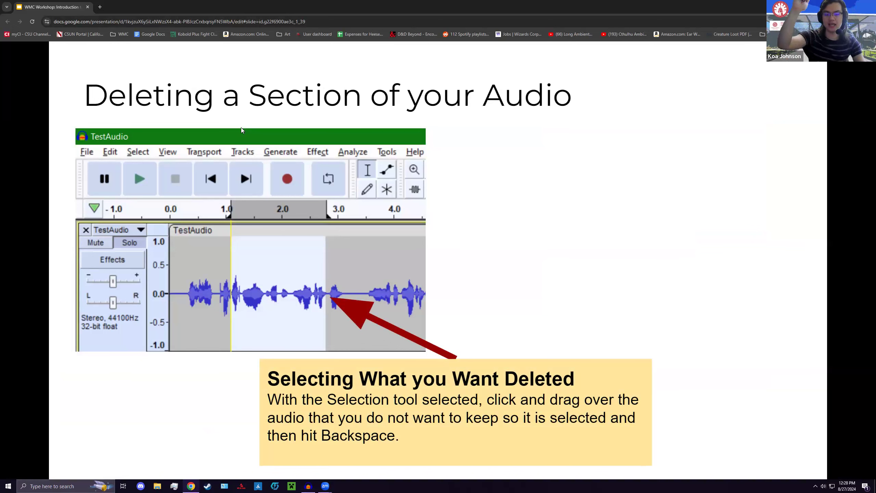
{"action": "key", "text": "Right"}
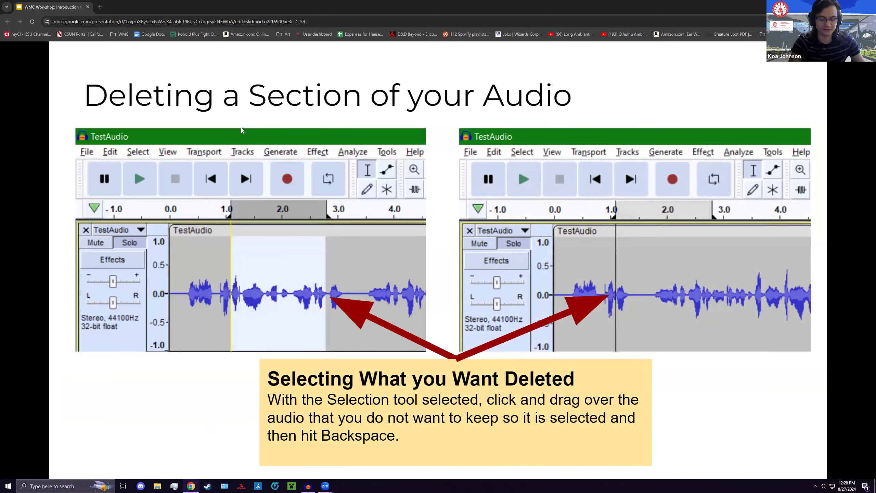
- Switch back to Audacity, play both tracks briefly from about 9.3 s, and stop
{"action": "key", "text": "alt+Tab"}
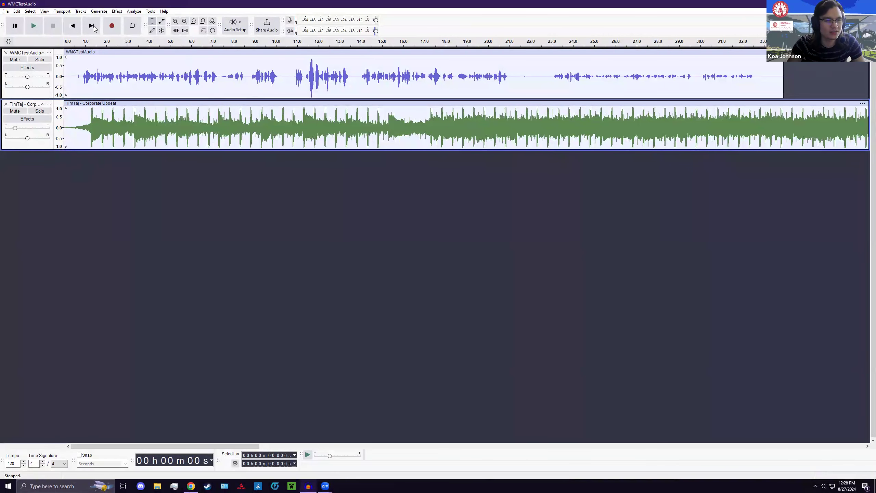
{"action": "left_click", "coordinate": [263, 76]}
{"action": "key", "text": "space"}
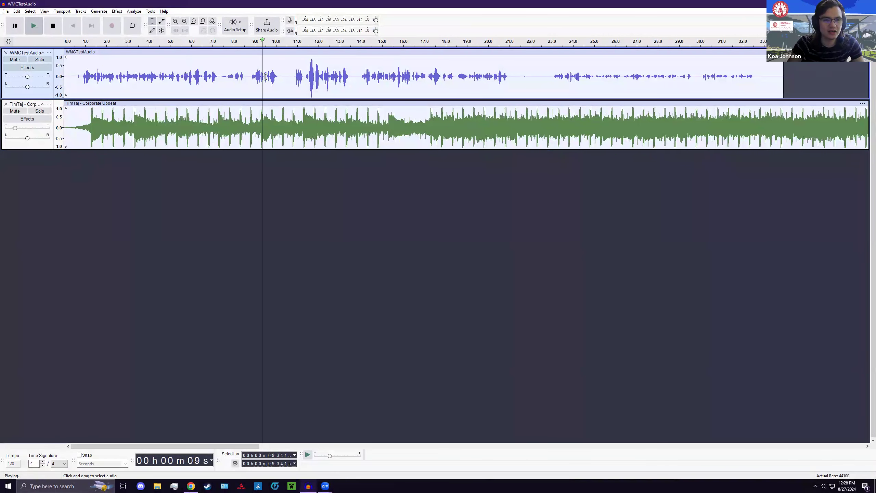
{"action": "key", "text": "space"}
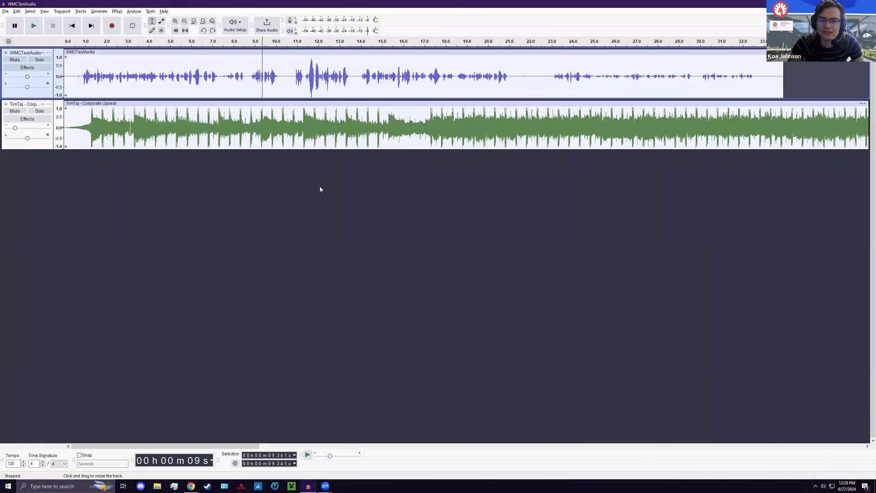
- Mute the TimTaj - Corporate Upbeat track, then play the WMCTestAudio track from about 8.6 s to locate the section to cut, and stop
{"action": "left_click", "coordinate": [72, 25]}
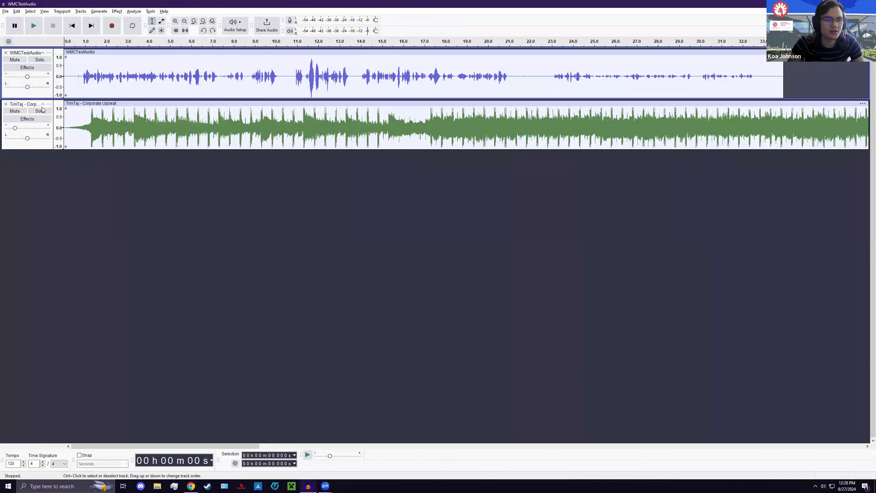
{"action": "left_click", "coordinate": [15, 111]}
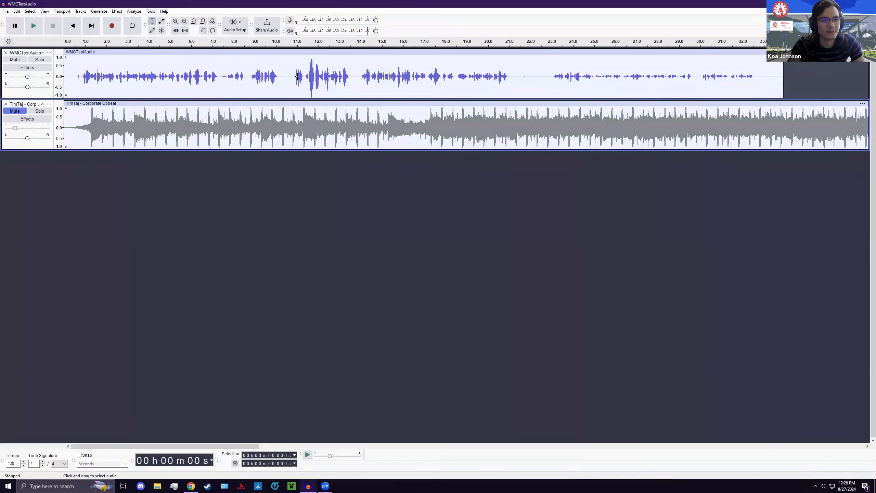
{"action": "left_click", "coordinate": [287, 75]}
{"action": "left_click", "coordinate": [247, 72]}
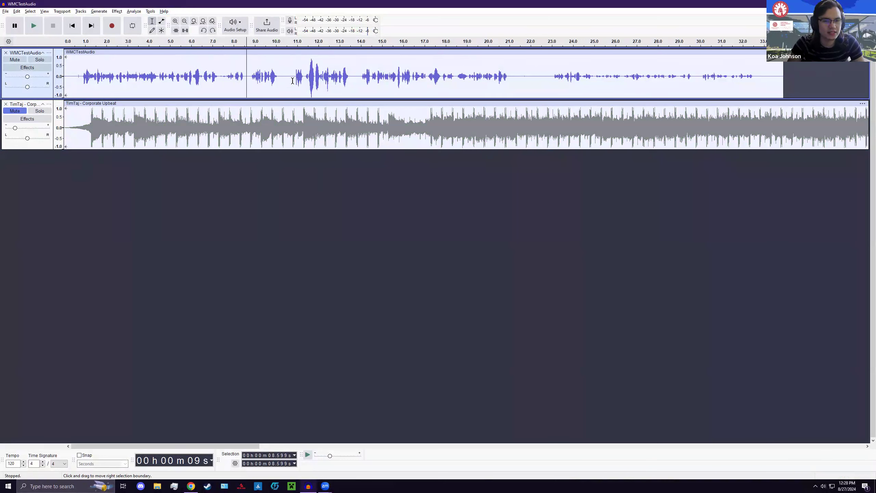
{"action": "key", "text": "space"}
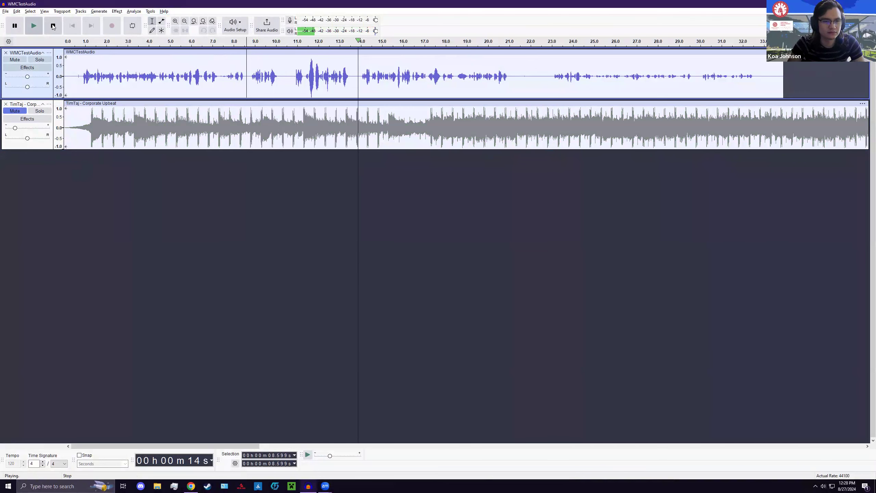
{"action": "key", "text": "space"}
- Select the WMCTestAudio section from about 8.6 s to 13.6 s and delete it
{"action": "left_click_drag", "start_coordinate": [350, 78], "coordinate": [245, 78]}
{"action": "left_click", "coordinate": [351, 76]}
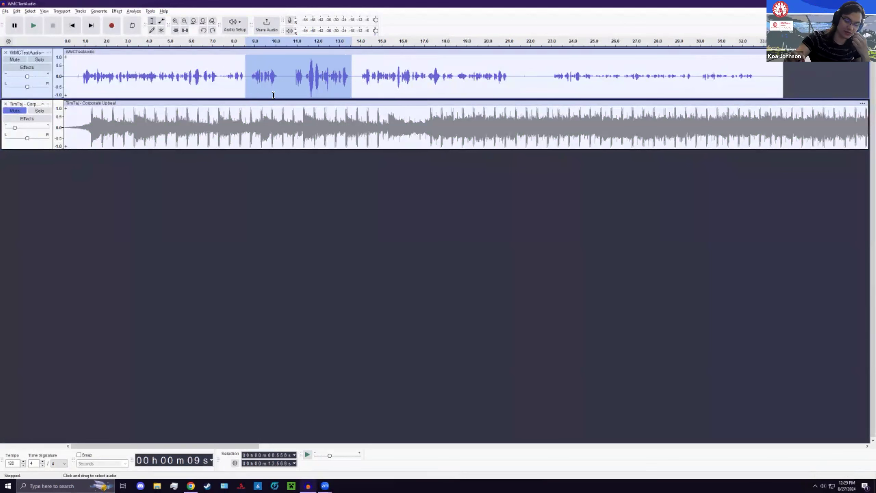
{"action": "key", "text": "Delete"}
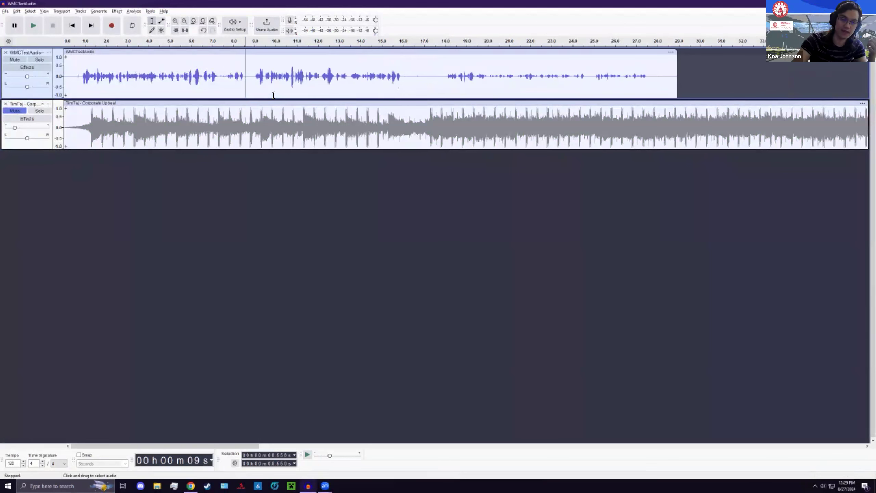
- Play the WMCTestAudio track from about 7.3 s to check the cut, then briefly from about 16.4 s
{"action": "left_click", "coordinate": [218, 81]}
{"action": "key", "text": "space"}
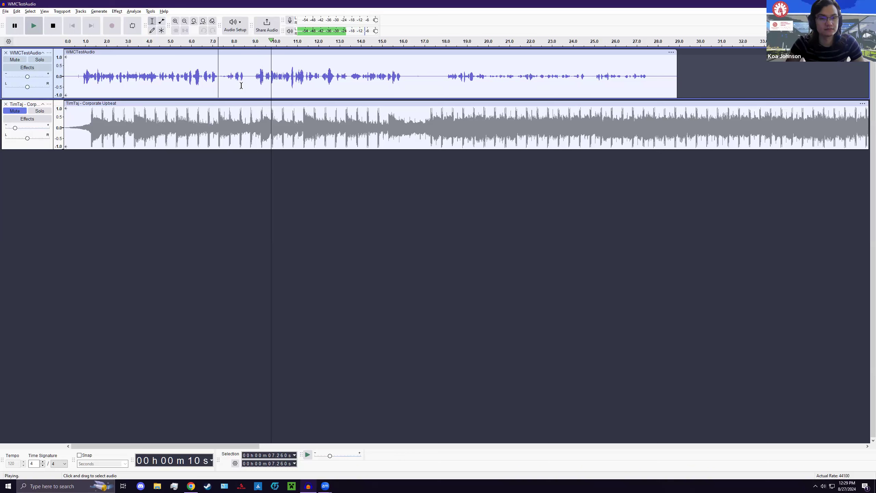
{"action": "key", "text": "space"}
{"action": "left_click", "coordinate": [411, 75]}
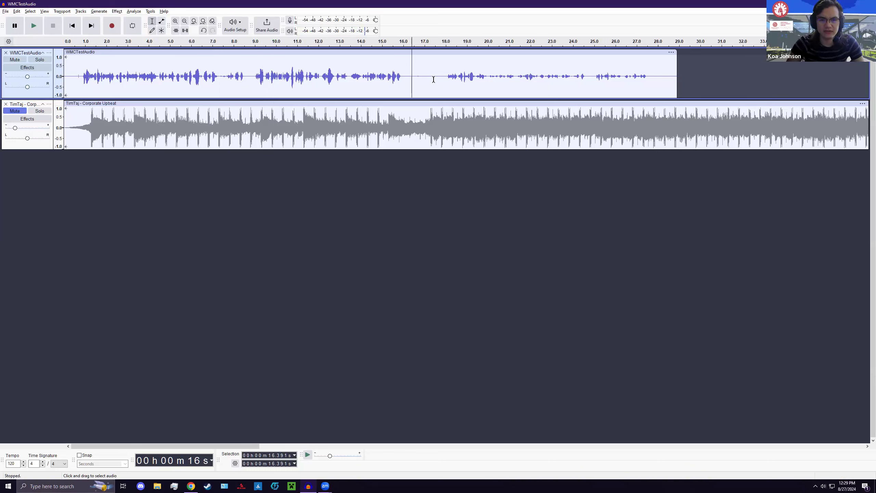
{"action": "key", "text": "space"}
{"action": "key", "text": "space"}
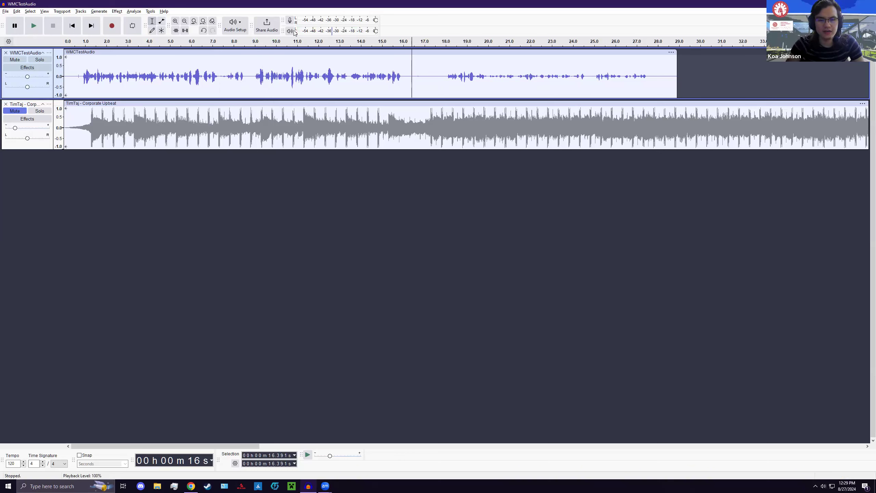
- Delete the WMCTestAudio sliver from about 16.6 s to 16.8 s and play the track from about 15.7 s
{"action": "left_click_drag", "start_coordinate": [417, 78], "coordinate": [420, 79]}
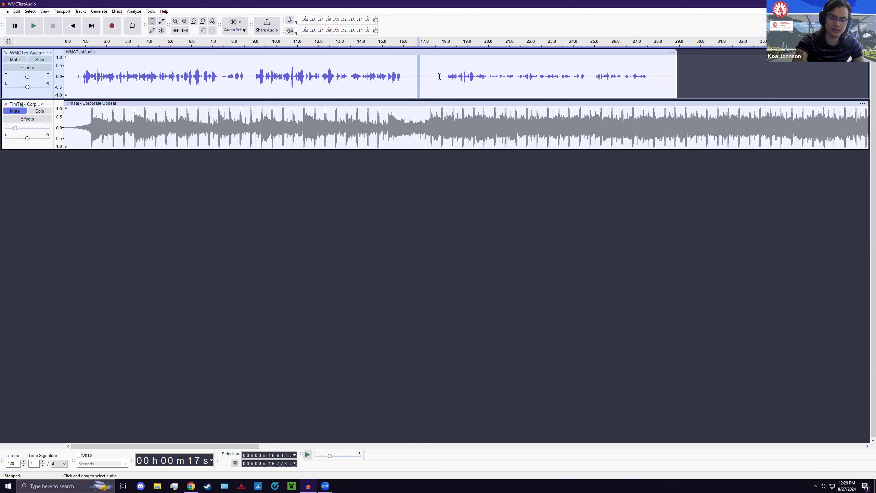
{"action": "key", "text": "Delete"}
{"action": "left_click", "coordinate": [414, 73]}
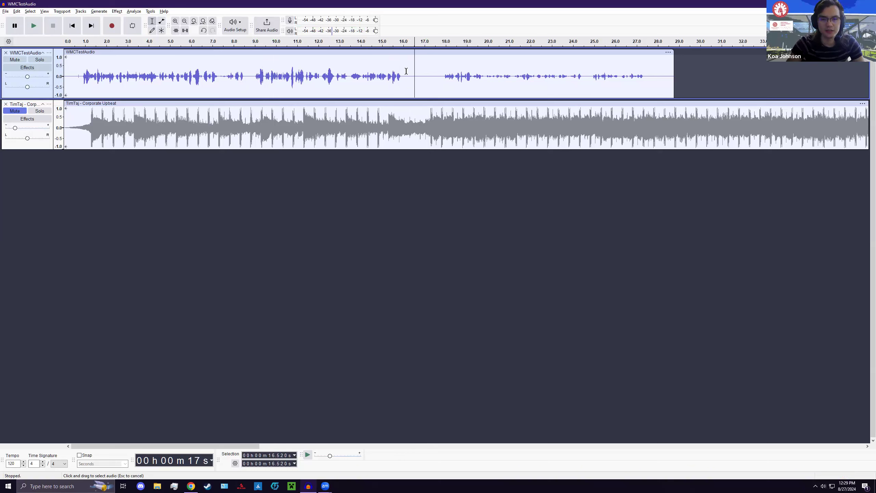
{"action": "key", "text": "space"}
{"action": "key", "text": "space"}
{"action": "left_click", "coordinate": [397, 68]}
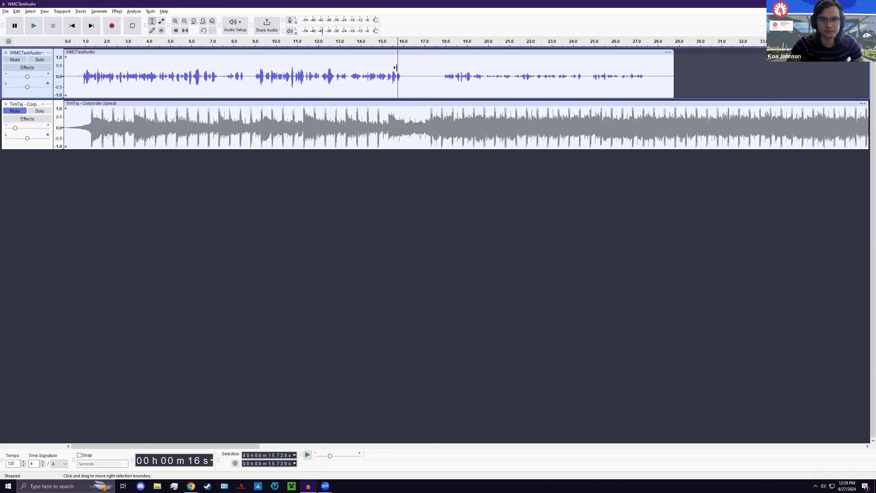
{"action": "key", "text": "space"}
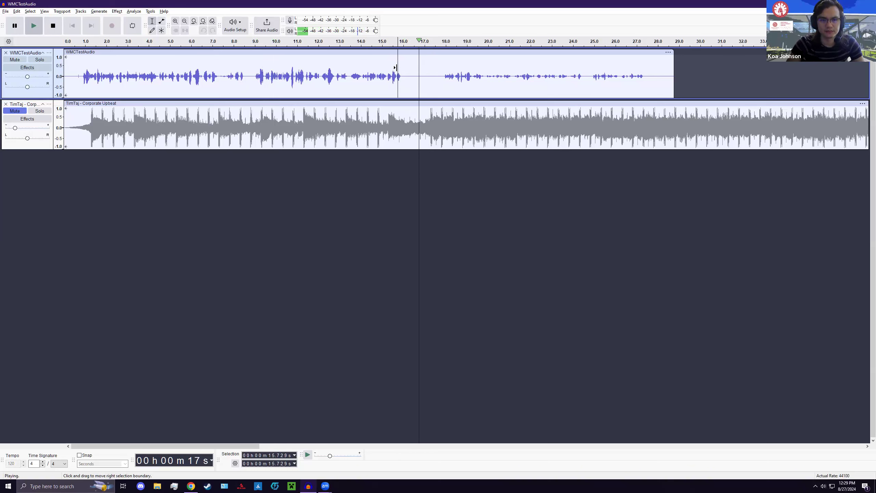
{"action": "key", "text": "space"}
- Examine the quiet part of the WMCTestAudio waveform around 16.9 s at close zoom
{"action": "left_click_drag", "start_coordinate": [417, 71], "coordinate": [420, 71]}
{"action": "left_click", "coordinate": [422, 71]}
{"action": "left_click", "coordinate": [175, 21]}
{"action": "left_click", "coordinate": [176, 21]}
{"action": "left_click", "coordinate": [175, 21]}
{"action": "left_click", "coordinate": [175, 21]}
{"action": "left_click", "coordinate": [176, 22]}
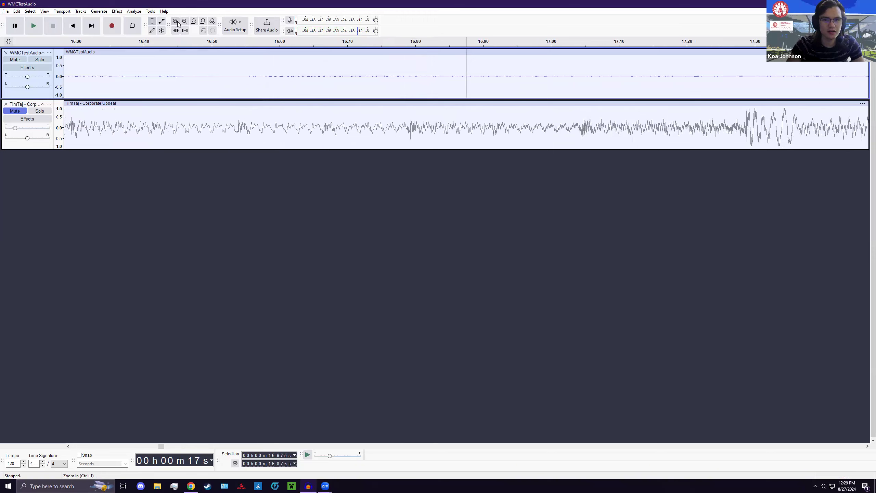
{"action": "left_click", "coordinate": [178, 22]}
{"action": "left_click", "coordinate": [185, 21]}
{"action": "left_click", "coordinate": [185, 21]}
{"action": "left_click", "coordinate": [185, 21]}
{"action": "left_click", "coordinate": [185, 21]}
{"action": "left_click", "coordinate": [184, 21]}
- Delete the WMCTestAudio section from about 16.3 s to 16.9 s and play the result from about 15.8 s
{"action": "left_click", "coordinate": [451, 68]}
{"action": "key", "text": "space"}
{"action": "key", "text": "space"}
{"action": "left_click_drag", "start_coordinate": [442, 68], "coordinate": [469, 69]}
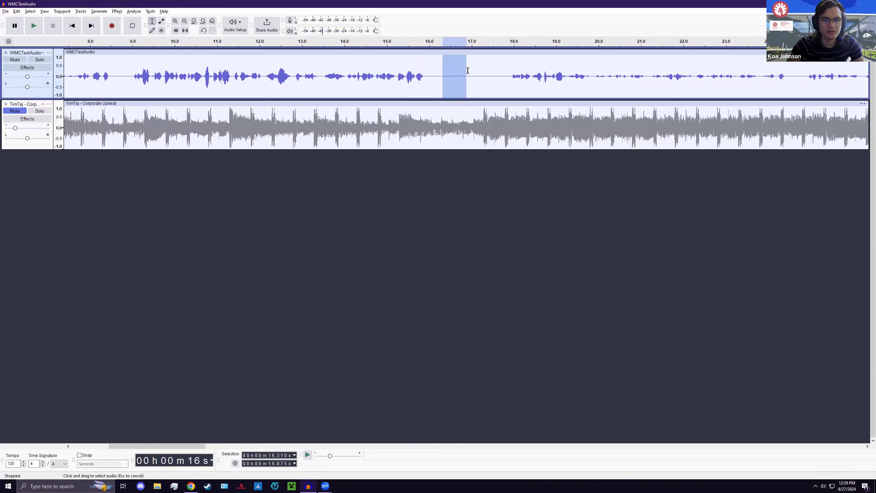
{"action": "key", "text": "Delete"}
{"action": "left_click", "coordinate": [421, 65]}
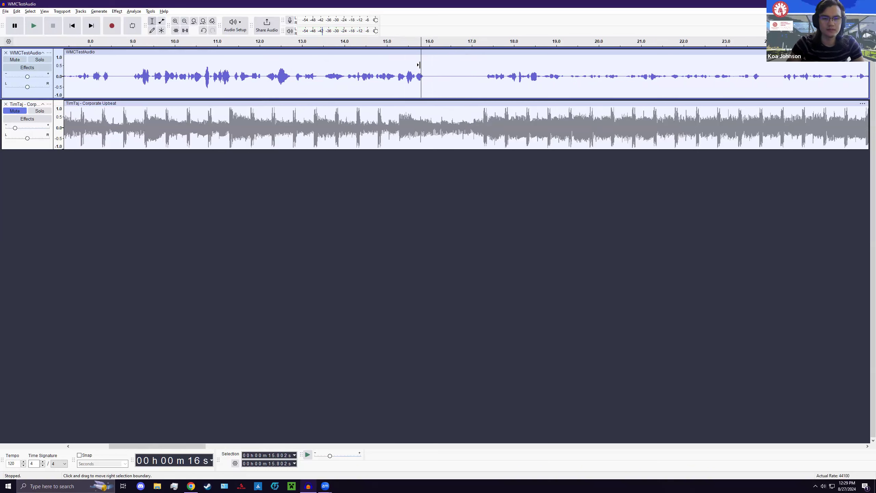
{"action": "key", "text": "space"}
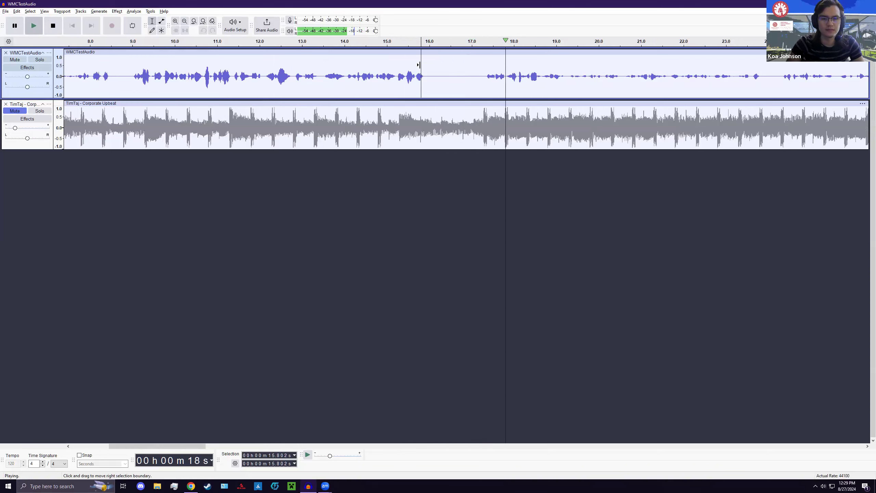
{"action": "key", "text": "space"}
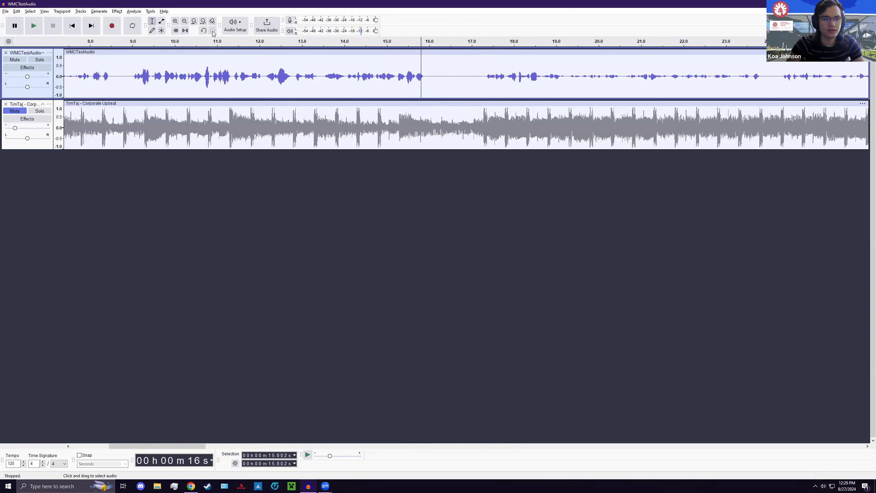
- Try deleting part of the WMCTestAudio silence between about 16 s and 17 s, and undo the deletion
{"action": "left_click", "coordinate": [184, 21]}
{"action": "left_click", "coordinate": [185, 21]}
{"action": "left_click", "coordinate": [175, 22]}
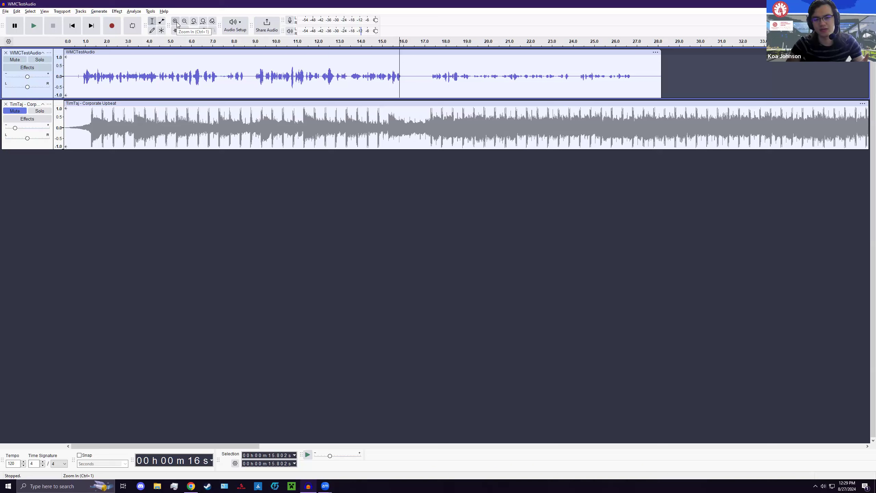
{"action": "left_click", "coordinate": [118, 64]}
{"action": "left_click_drag", "start_coordinate": [427, 74], "coordinate": [407, 73]}
{"action": "key", "text": "Delete"}
{"action": "key", "text": "ctrl+z"}
{"action": "left_click", "coordinate": [552, 73]}
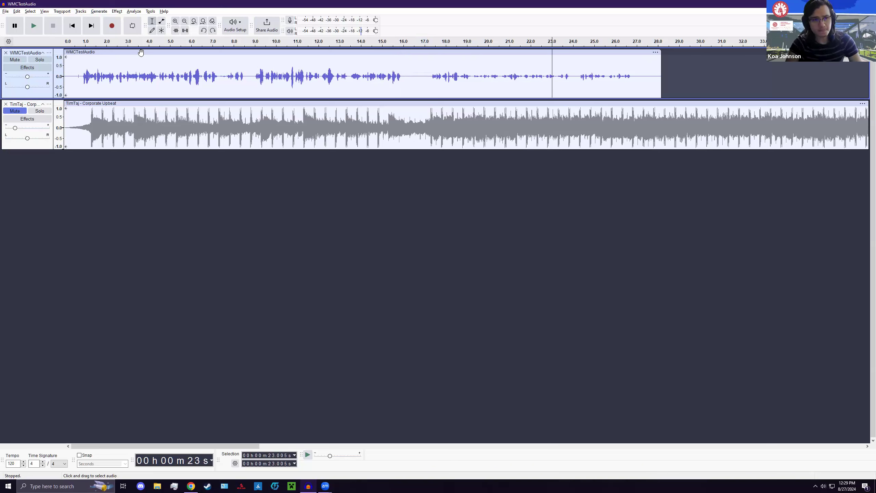
- Move the WMCTestAudio clip later, try deleting the stretch from about 0.8 s to 4.9 s, and undo both changes
{"action": "left_click_drag", "start_coordinate": [141, 53], "coordinate": [80, 76]}
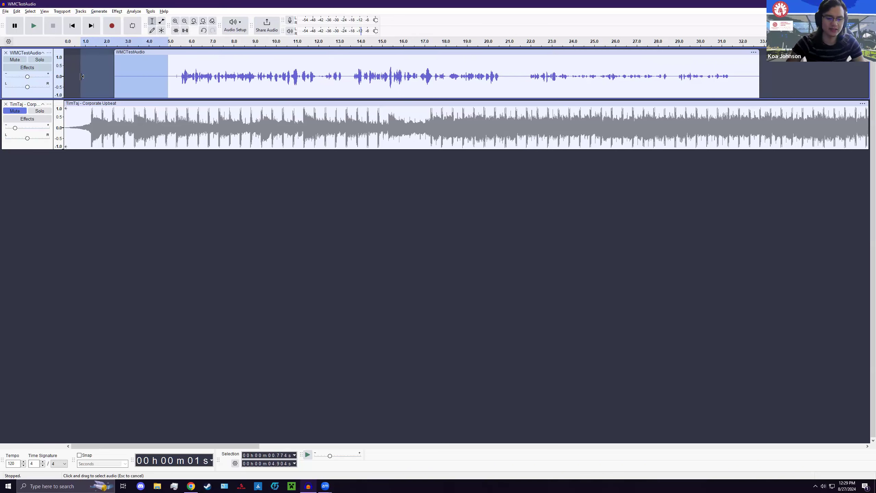
{"action": "key", "text": "Delete"}
{"action": "key", "text": "ctrl+z"}
{"action": "left_click", "coordinate": [230, 211]}
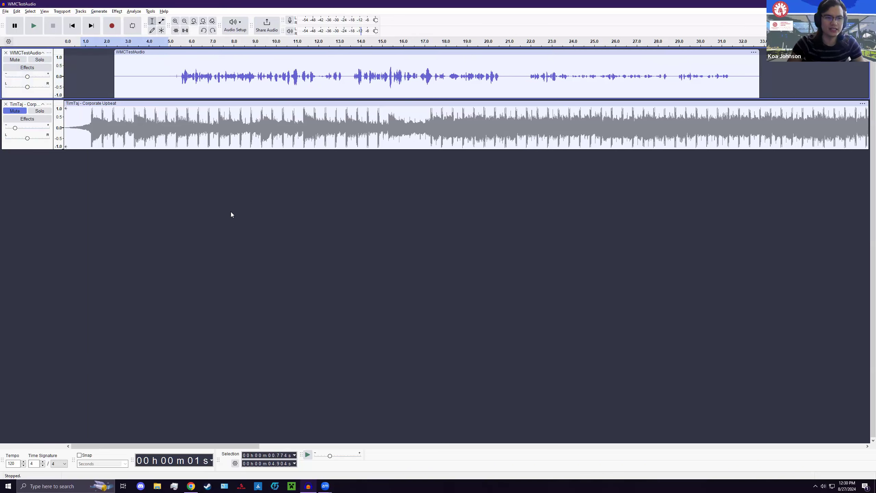
{"action": "key", "text": "ctrl+z"}
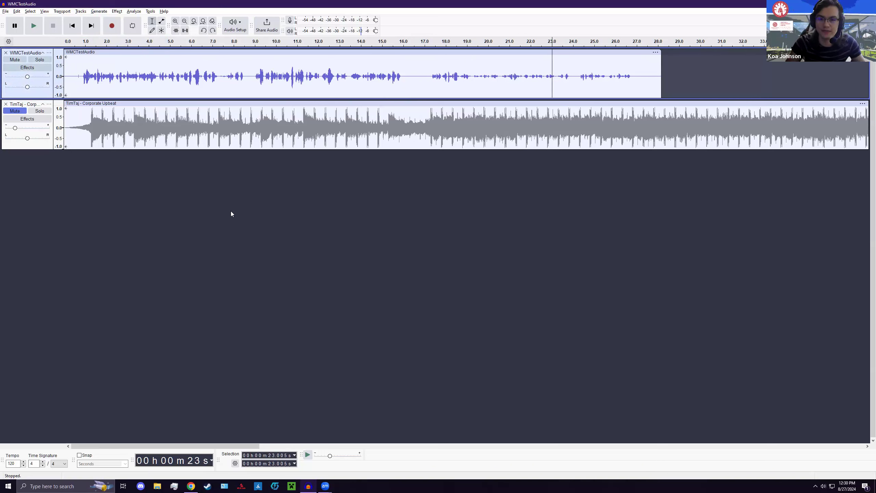
- Select the TimTaj - Corporate Upbeat music from about 29.0 s to 1:36.2, clear the selection, and return to the earlier audio
{"action": "left_click_drag", "start_coordinate": [253, 444], "coordinate": [322, 444]}
{"action": "left_click", "coordinate": [379, 128]}
{"action": "left_click_drag", "start_coordinate": [708, 100], "coordinate": [874, 124]}
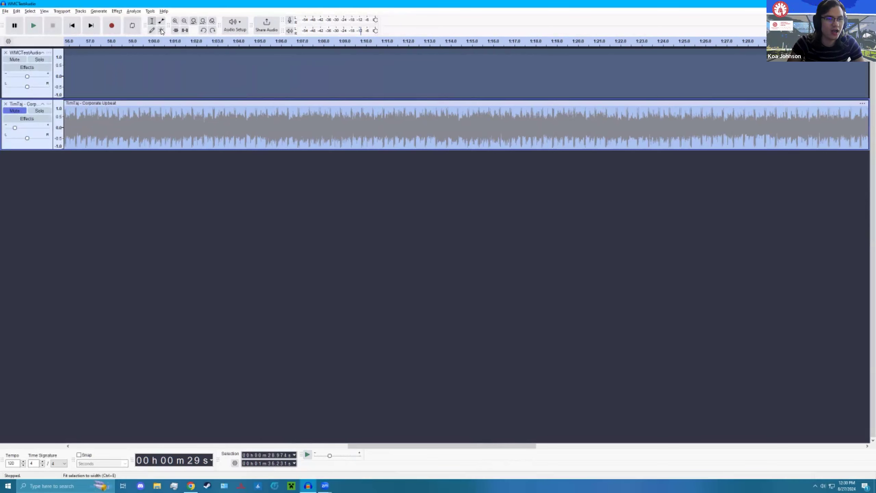
{"action": "left_click", "coordinate": [203, 21]}
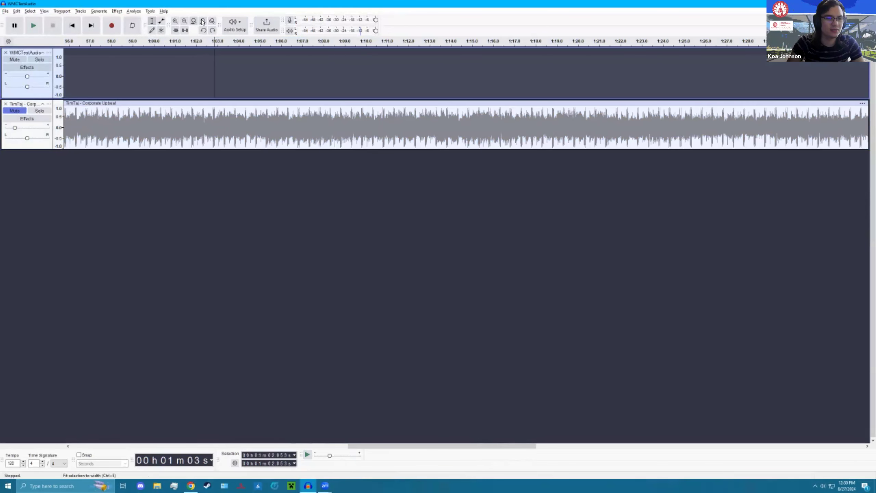
{"action": "left_click", "coordinate": [177, 21]}
{"action": "left_click_drag", "start_coordinate": [368, 445], "coordinate": [142, 419]}
- Switch to the slide presentation, reveal the Splitting your Audio callout, and preview the Looping an Audio slide before going back
{"action": "key", "text": "alt+Tab"}
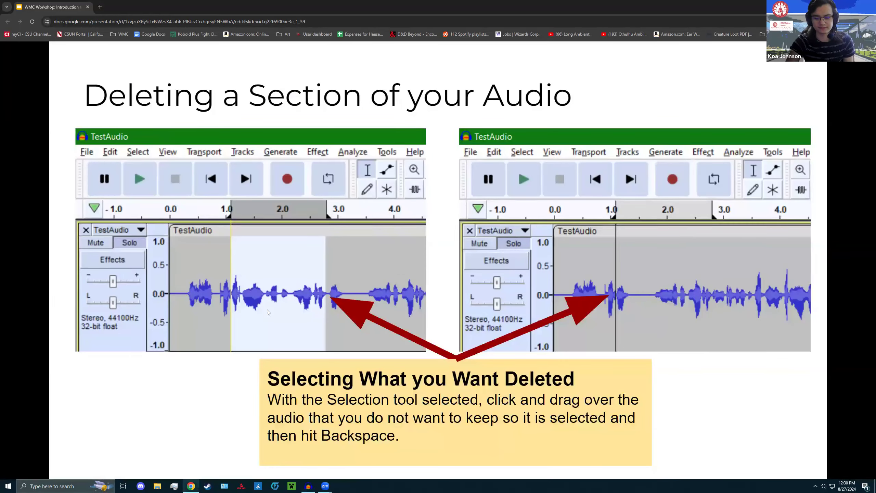
{"action": "key", "text": "Right"}
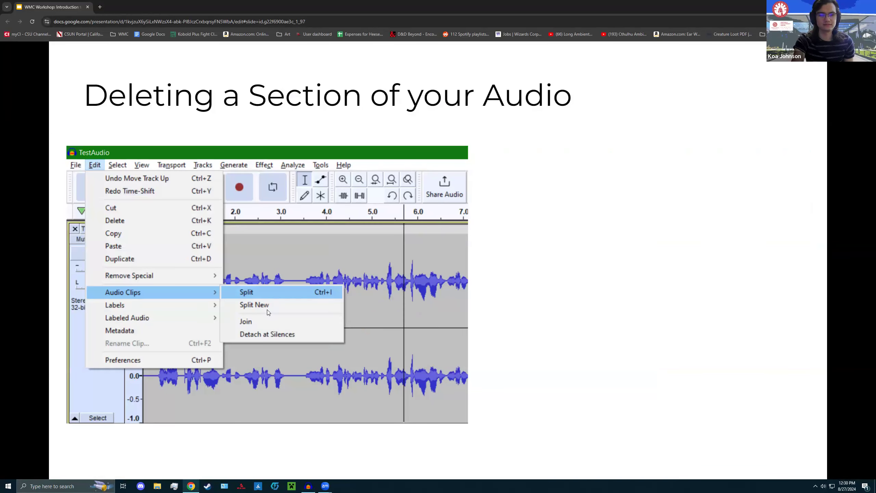
{"action": "key", "text": "Right"}
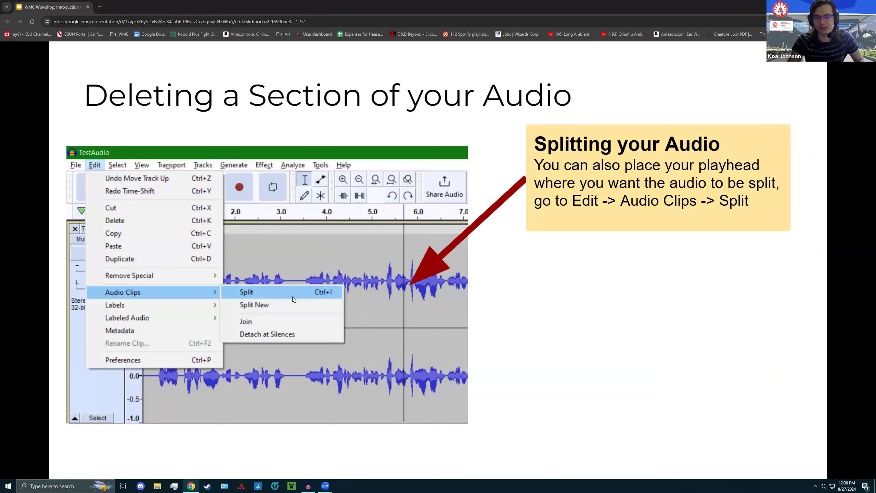
{"action": "key", "text": "Right"}
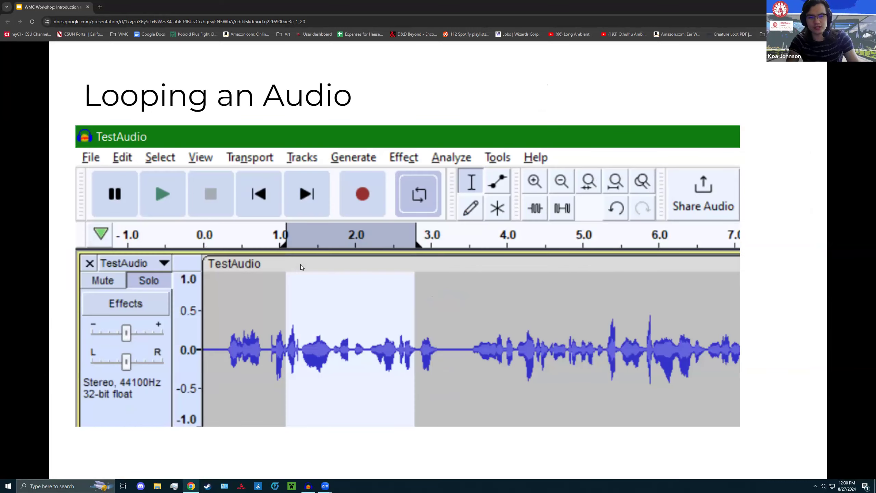
{"action": "key", "text": "Left"}
- Switch back to Audacity and play the end of the WMCTestAudio track from about 25.8 s
{"action": "key", "text": "alt+Tab"}
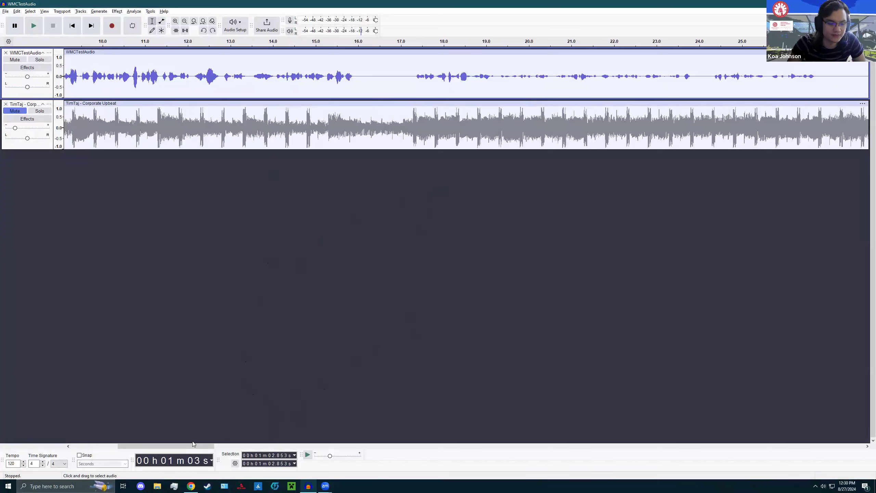
{"action": "left_click_drag", "start_coordinate": [191, 445], "coordinate": [241, 444]}
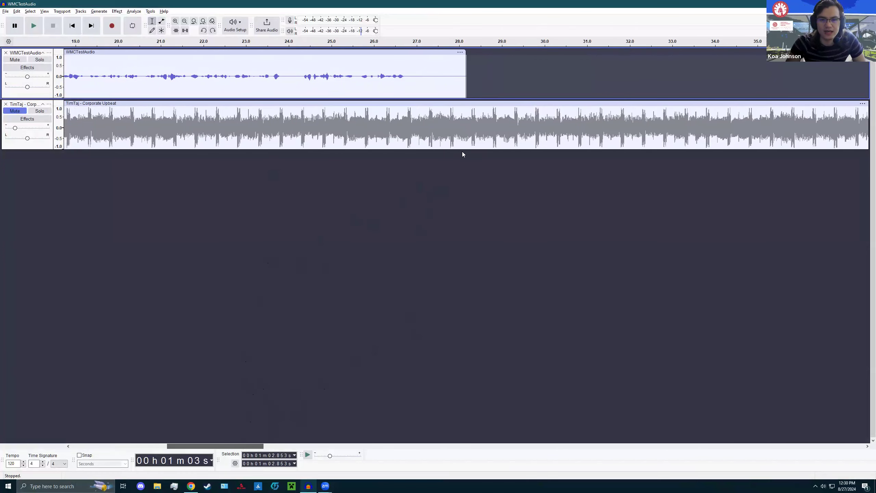
{"action": "left_click", "coordinate": [383, 73]}
{"action": "left_click", "coordinate": [363, 72]}
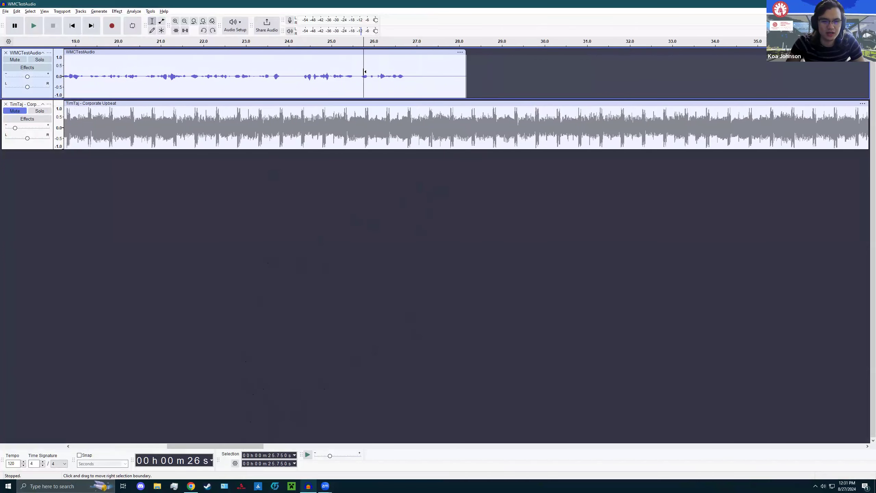
{"action": "key", "text": "space"}
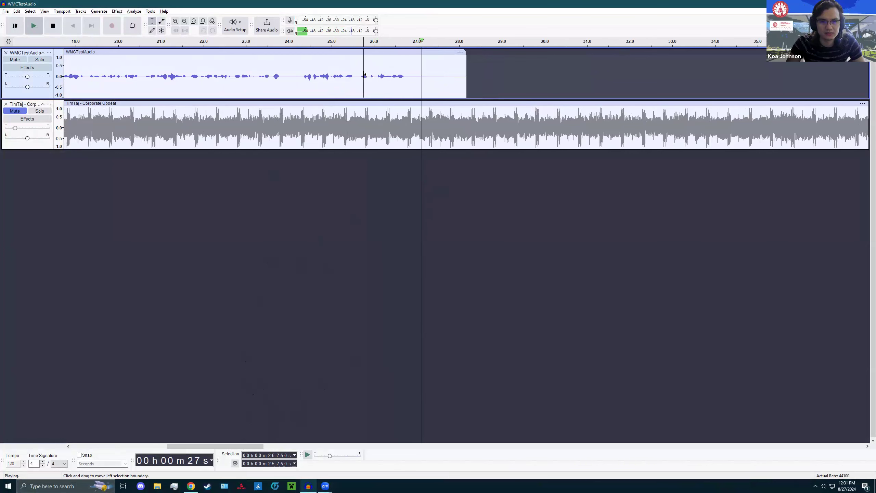
{"action": "key", "text": "space"}
- Unmute the TimTaj - Corporate Upbeat track and play both tracks from about 25.8 s
{"action": "left_click", "coordinate": [14, 110]}
{"action": "left_click", "coordinate": [363, 70]}
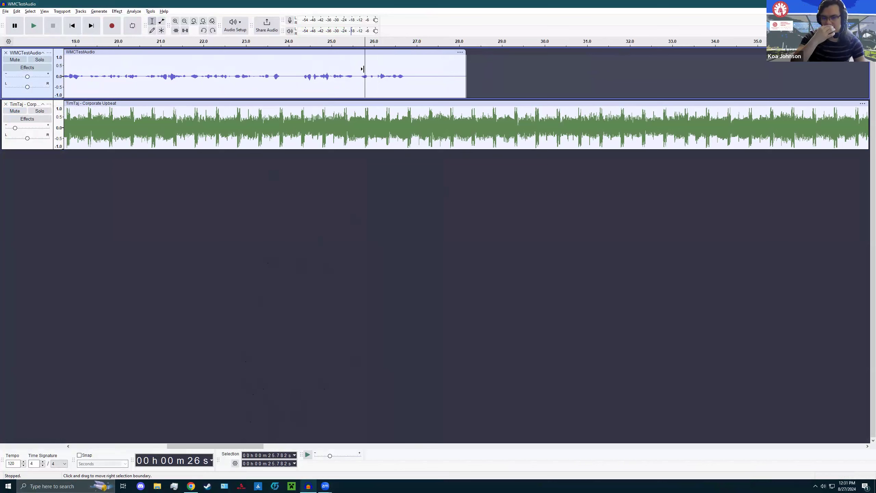
{"action": "key", "text": "space"}
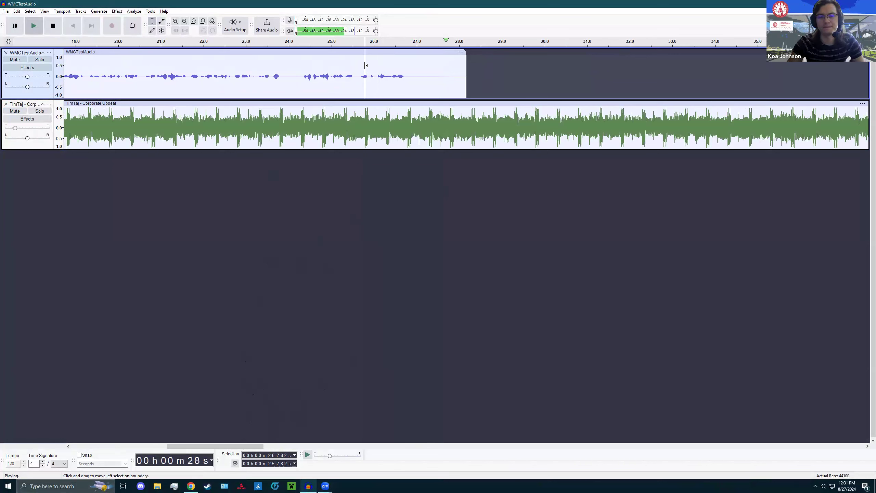
{"action": "key", "text": "space"}
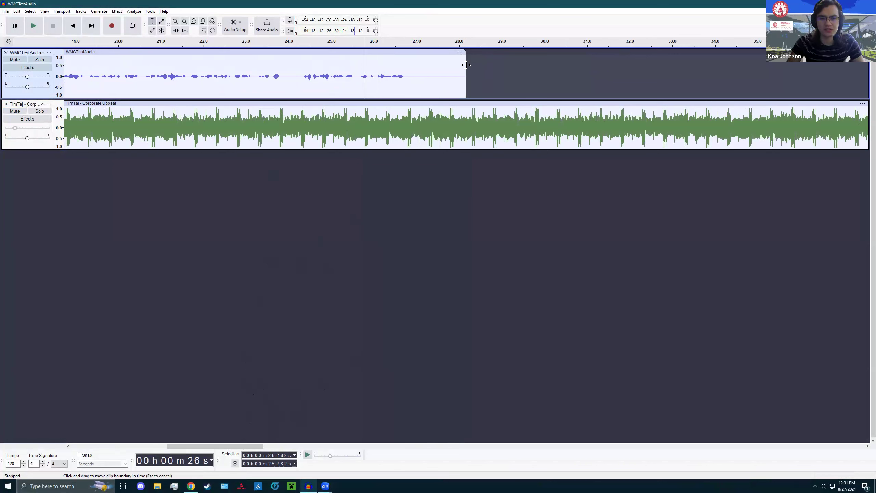
- Split the TimTaj - Corporate Upbeat clip at about 28.2 s where WMCTestAudio ends, shift the second part later, and undo both changes
{"action": "left_click", "coordinate": [468, 70]}
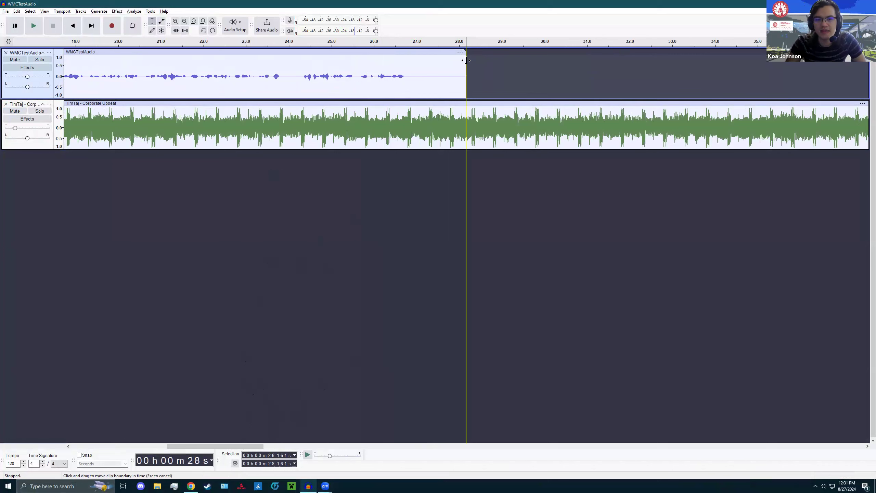
{"action": "right_click", "coordinate": [465, 60]}
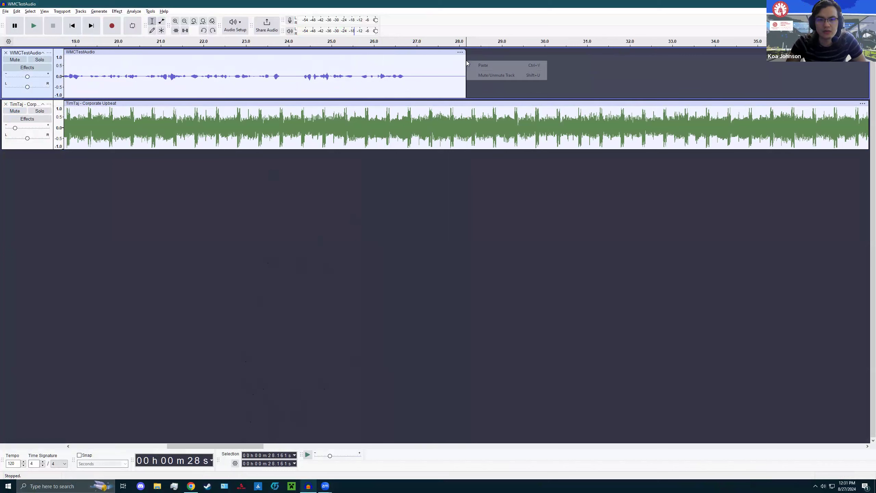
{"action": "left_click", "coordinate": [466, 109]}
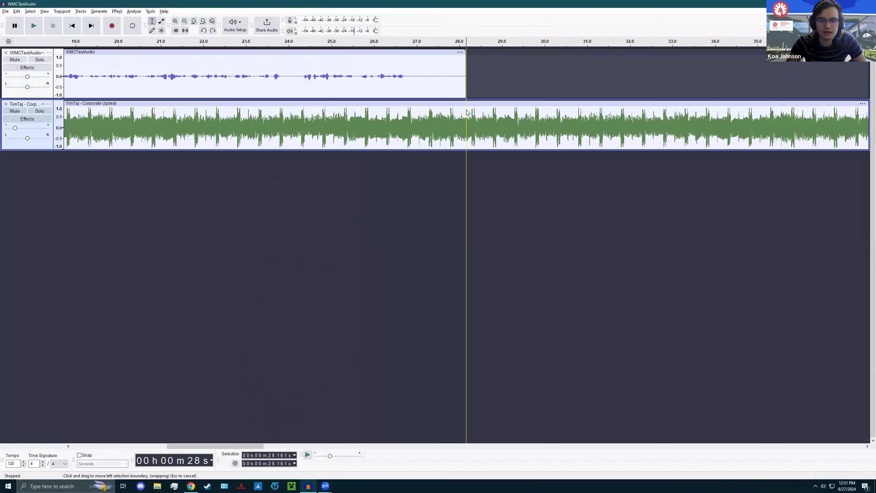
{"action": "right_click", "coordinate": [467, 112]}
{"action": "left_click", "coordinate": [486, 140]}
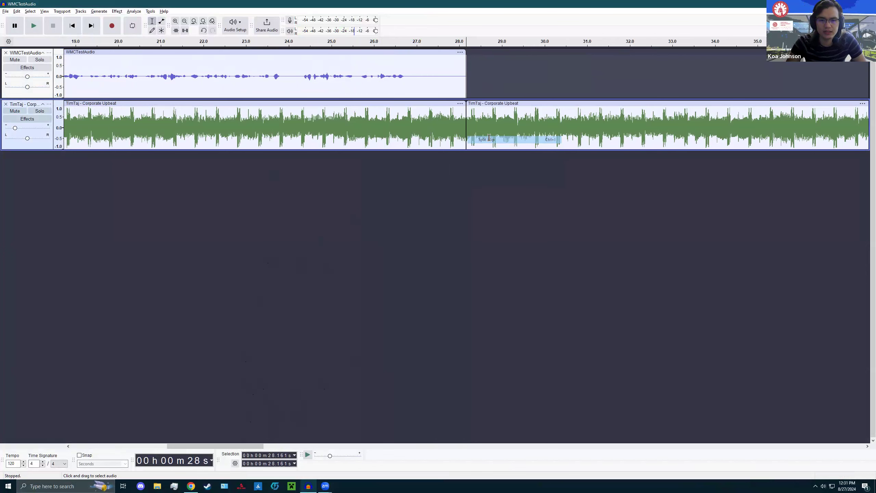
{"action": "left_click_drag", "start_coordinate": [481, 103], "coordinate": [523, 102]}
{"action": "key", "text": "ctrl+z"}
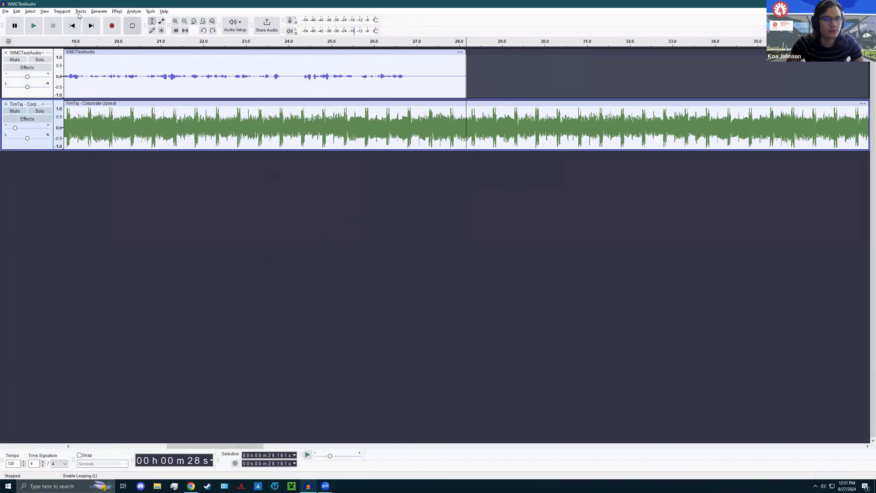
- Split the TimTaj - Corporate Upbeat clip at about 28.2 s, shift the second part to about 28.6 s, and delete it
{"action": "left_click", "coordinate": [18, 12]}
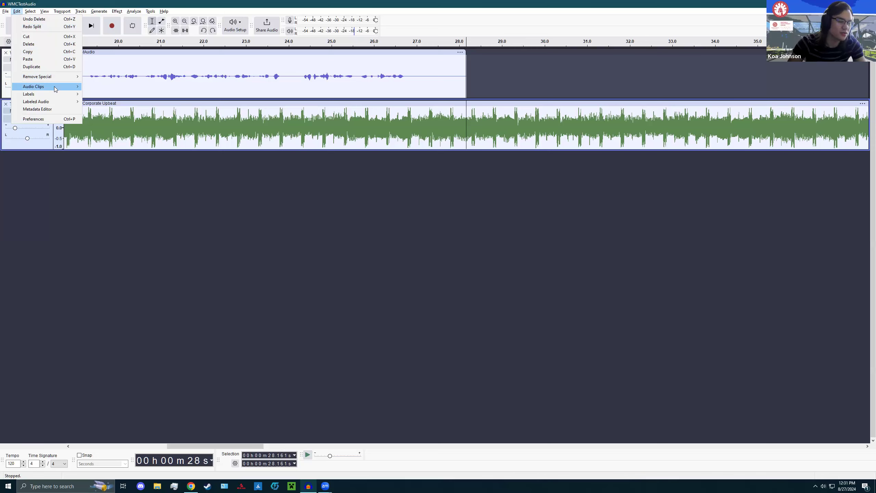
{"action": "mouse_move", "coordinate": [52, 87]}
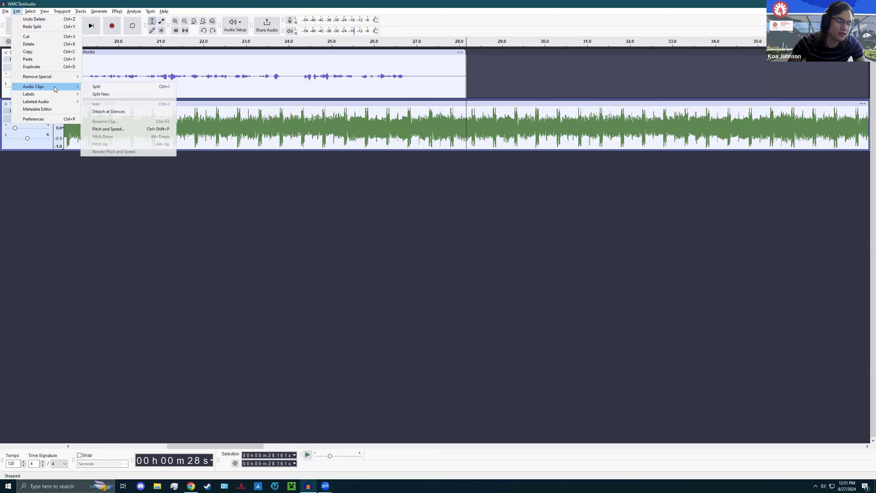
{"action": "left_click", "coordinate": [109, 86]}
{"action": "left_click_drag", "start_coordinate": [570, 102], "coordinate": [524, 76]}
{"action": "left_click_drag", "start_coordinate": [525, 124], "coordinate": [517, 124]}
{"action": "left_click", "coordinate": [621, 104]}
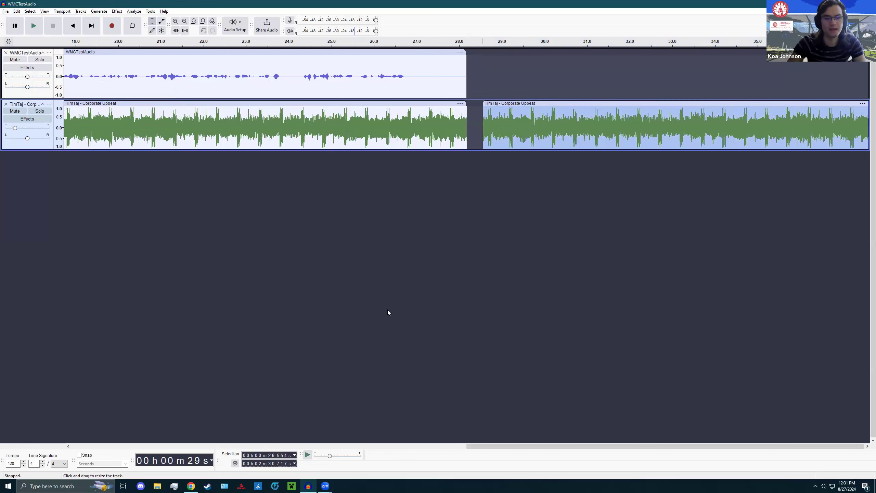
{"action": "key", "text": "Delete"}
- Fit the whole project in view and play both tracks from about 24.9 s to check the ending
{"action": "left_click_drag", "start_coordinate": [493, 447], "coordinate": [461, 446]}
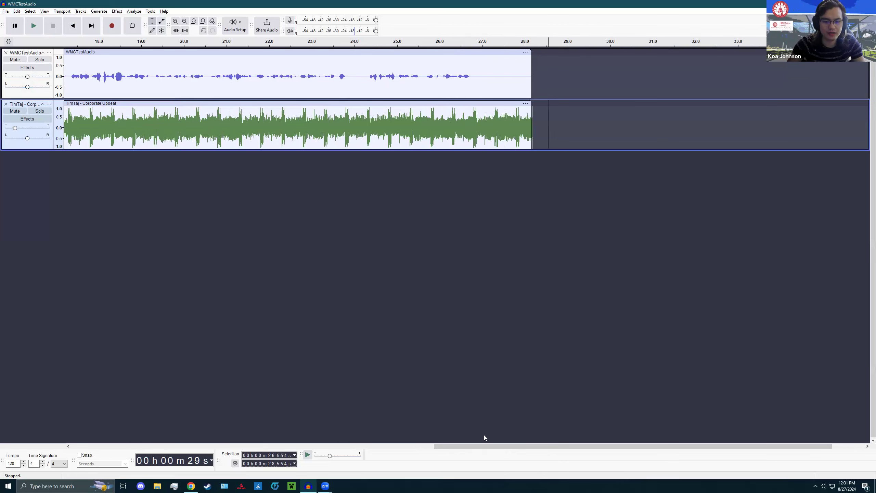
{"action": "key", "text": "ctrl+f"}
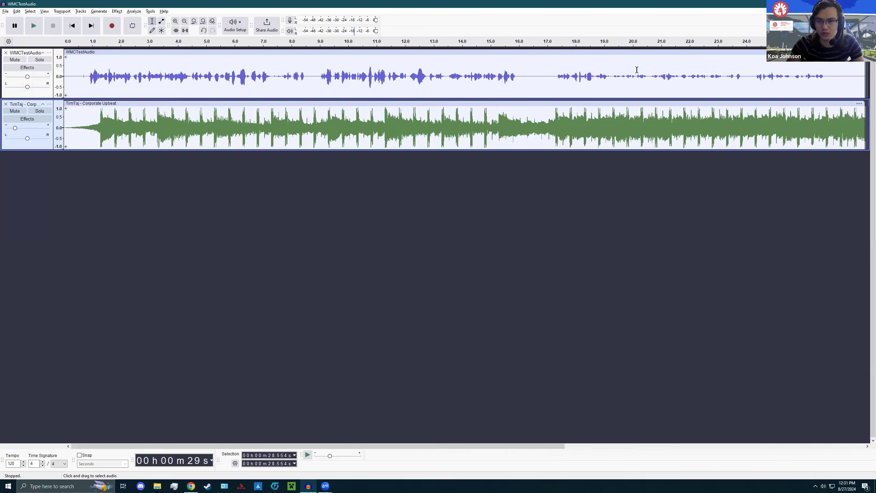
{"action": "left_click", "coordinate": [771, 73]}
{"action": "key", "text": "space"}
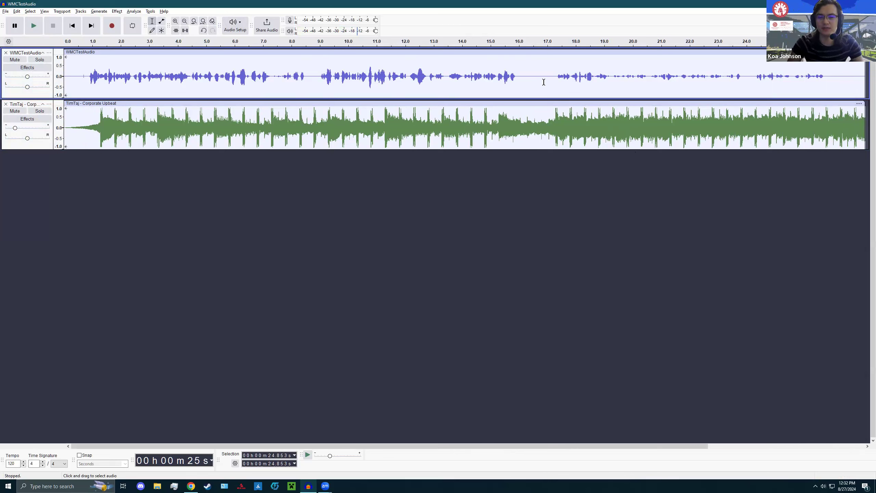
- Split the WMCTestAudio clip at about 16.4 s and move its second part to start at about 20 s
{"action": "right_click", "coordinate": [533, 71]}
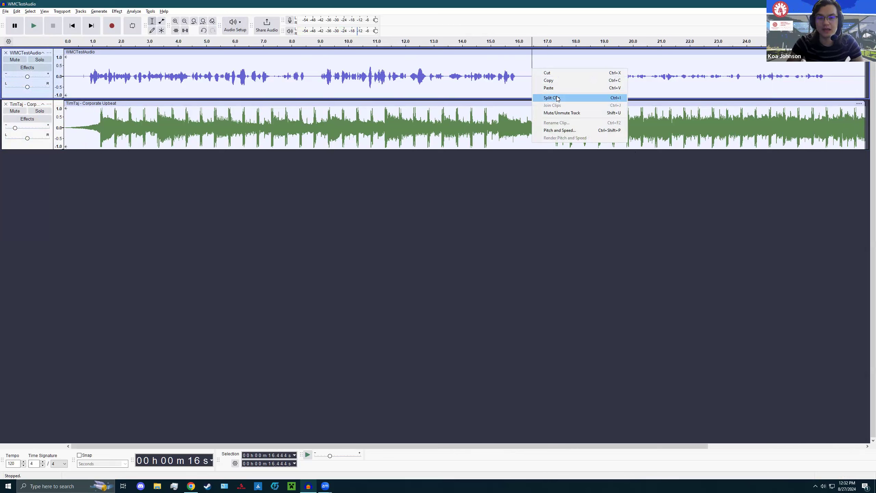
{"action": "left_click", "coordinate": [557, 98]}
{"action": "left_click_drag", "start_coordinate": [551, 49], "coordinate": [650, 50]}
- Play both tracks from about 15.2 s across the speech gap, and again from about 28.9 s past the music's end
{"action": "left_click", "coordinate": [496, 68]}
{"action": "key", "text": "space"}
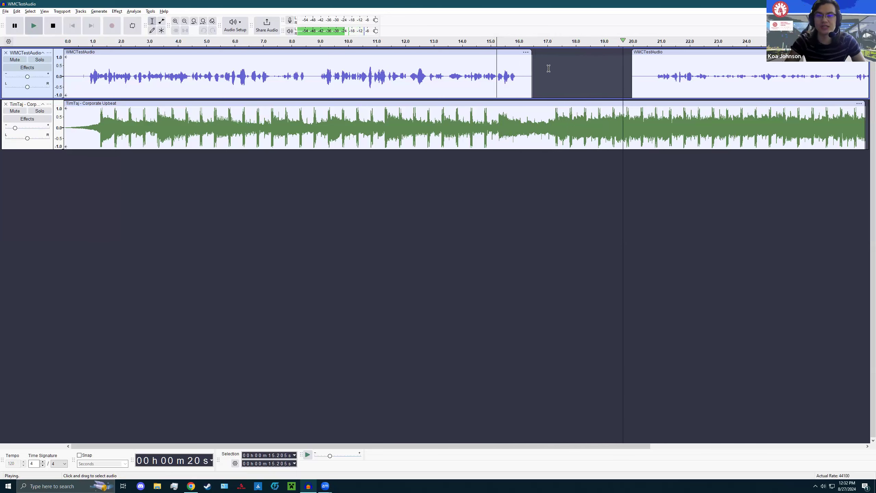
{"action": "key", "text": "space"}
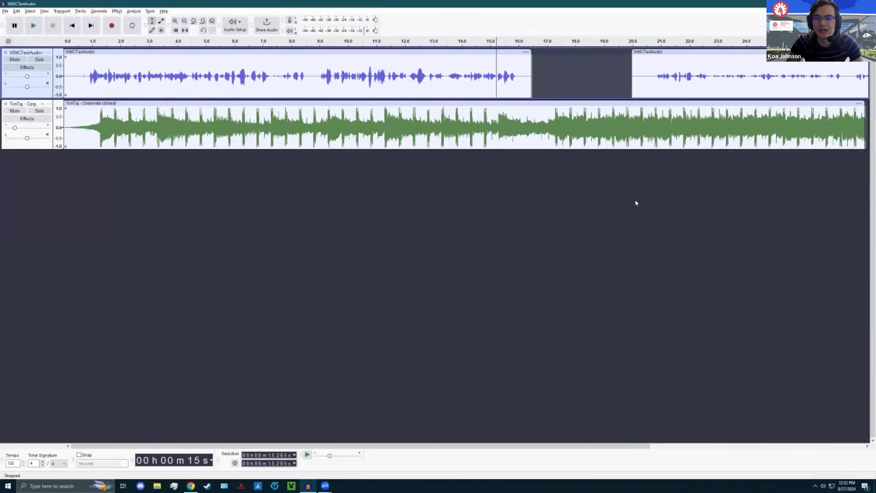
{"action": "left_click_drag", "start_coordinate": [406, 445], "coordinate": [613, 113]}
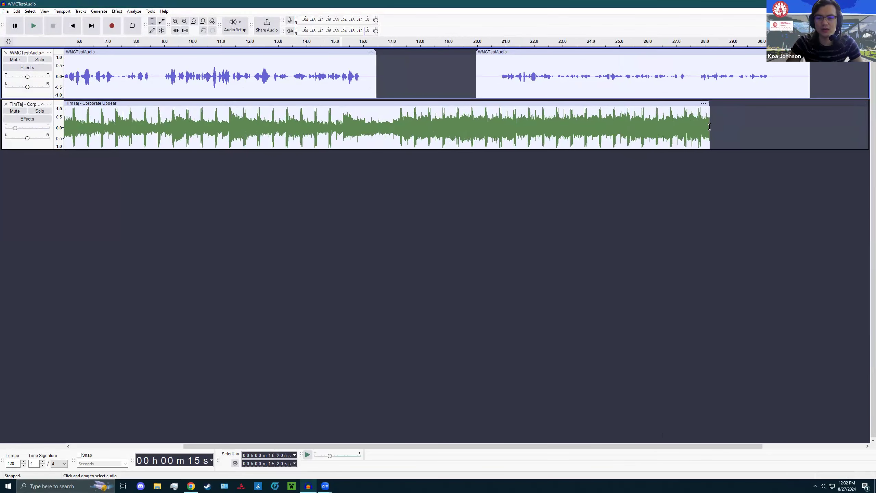
{"action": "left_click", "coordinate": [731, 78]}
{"action": "key", "text": "space"}
{"action": "key", "text": "space"}
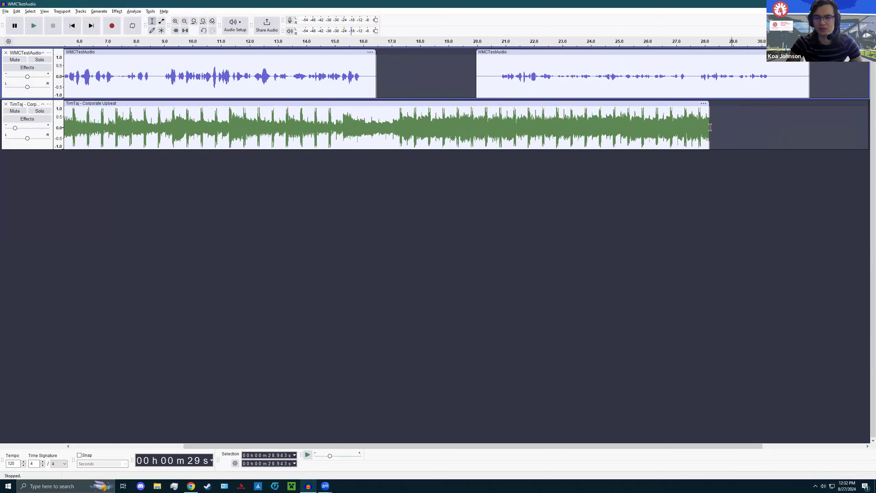
- Extend the TimTaj - Corporate Upbeat clip's end to about 32.2 s, play from about 26.5 s, and trim the clip back to about 28.2 s
{"action": "left_click_drag", "start_coordinate": [709, 127], "coordinate": [824, 119]}
{"action": "key", "text": "ctrl+z"}
{"action": "left_click", "coordinate": [661, 121]}
{"action": "key", "text": "space"}
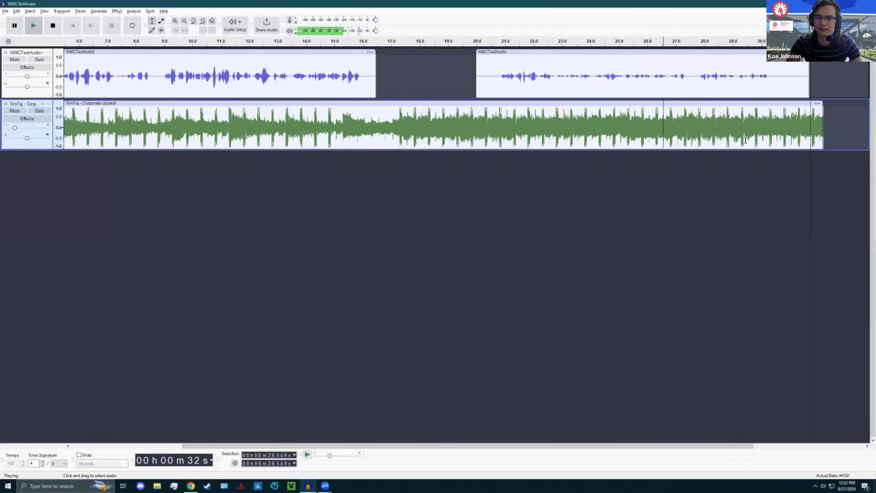
{"action": "left_click_drag", "start_coordinate": [824, 121], "coordinate": [708, 125]}
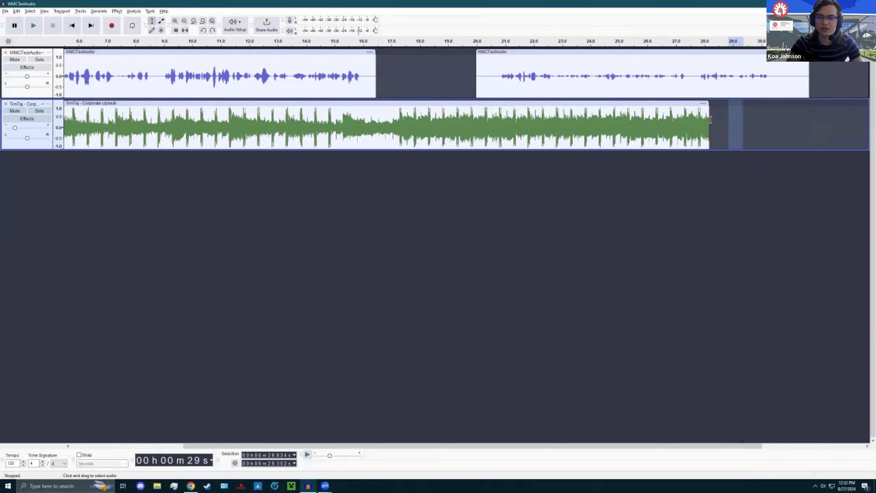
- Extend the end of the TimTaj - Corporate Upbeat clip in stages from the speech's second part out to about 49 s
{"action": "left_click_drag", "start_coordinate": [710, 119], "coordinate": [870, 119]}
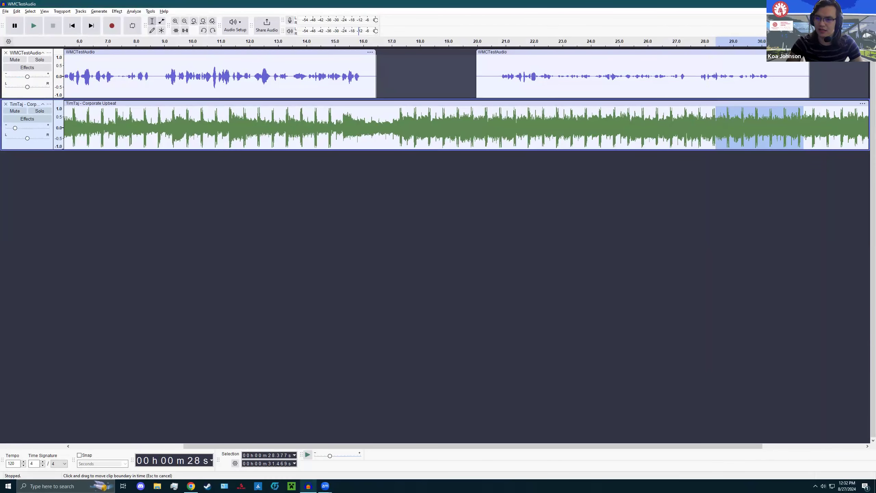
{"action": "left_click_drag", "start_coordinate": [343, 445], "coordinate": [479, 445]}
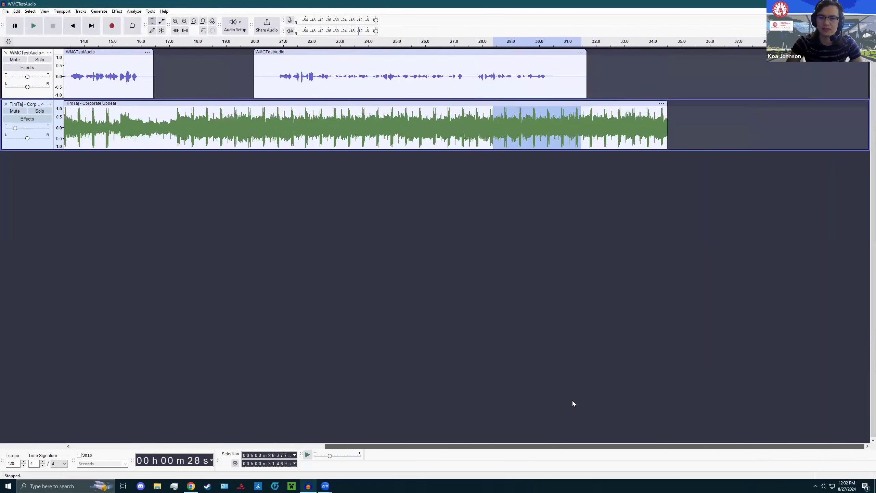
{"action": "left_click", "coordinate": [664, 128]}
{"action": "left_click_drag", "start_coordinate": [665, 128], "coordinate": [866, 110]}
{"action": "left_click_drag", "start_coordinate": [429, 446], "coordinate": [667, 433]}
{"action": "left_click", "coordinate": [665, 119]}
{"action": "left_click_drag", "start_coordinate": [669, 119], "coordinate": [869, 114]}
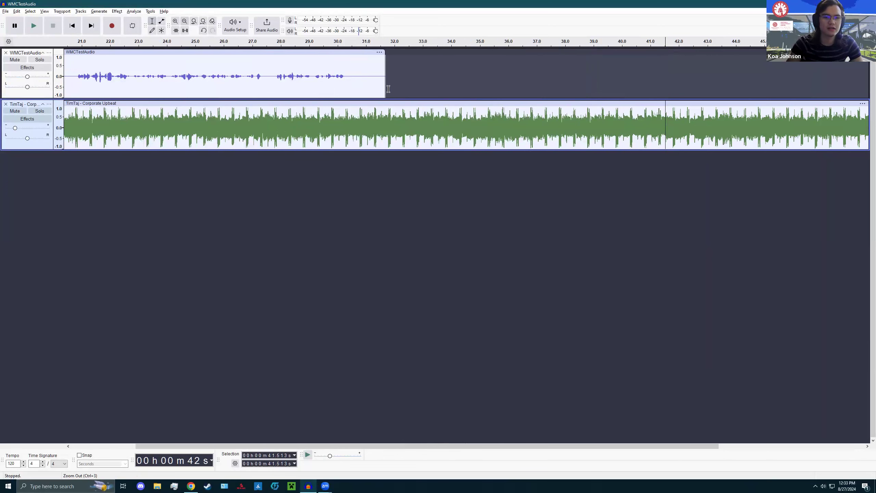
- Play the extended TimTaj - Corporate Upbeat music from about 38 s
{"action": "left_click", "coordinate": [184, 21]}
{"action": "left_click", "coordinate": [185, 21]}
{"action": "left_click", "coordinate": [332, 119]}
{"action": "key", "text": "space"}
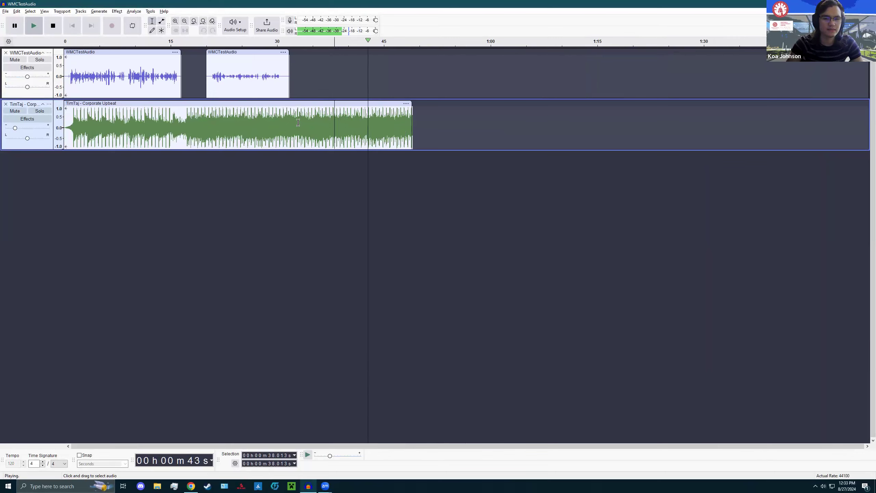
{"action": "key", "text": "space"}
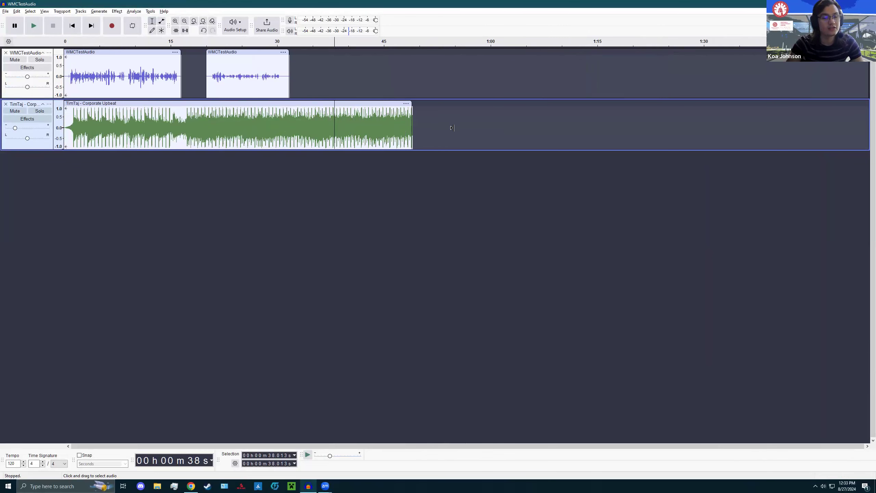
- Undo the successive extensions of the TimTaj - Corporate Upbeat clip's end
{"action": "key", "text": "ctrl+z"}
{"action": "key", "text": "ctrl+z"}
{"action": "key", "text": "ctrl+z"}
{"action": "key", "text": "ctrl+z"}
{"action": "left_click", "coordinate": [343, 136]}
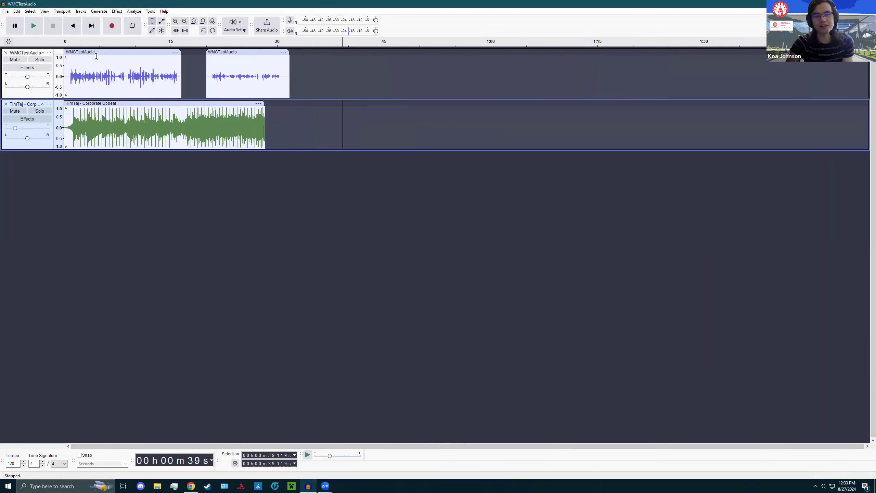
- Extend the TimTaj - Corporate Upbeat clip's end to about 32.9 s and undo the extension
{"action": "left_click", "coordinate": [175, 22]}
{"action": "left_click", "coordinate": [175, 22]}
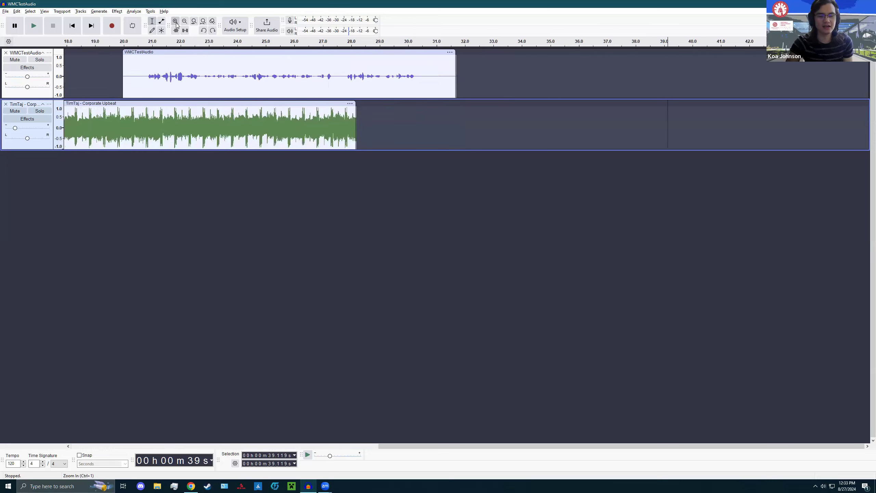
{"action": "left_click", "coordinate": [176, 22]}
{"action": "left_click_drag", "start_coordinate": [639, 445], "coordinate": [474, 432]}
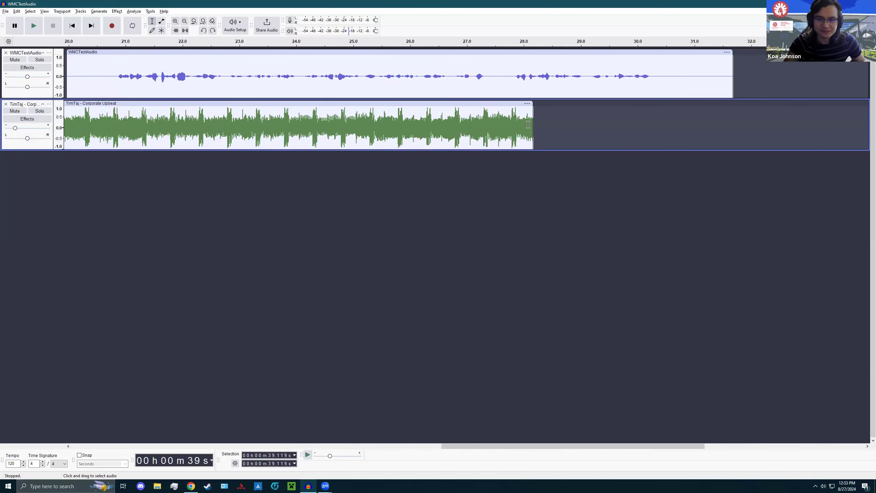
{"action": "left_click", "coordinate": [533, 118]}
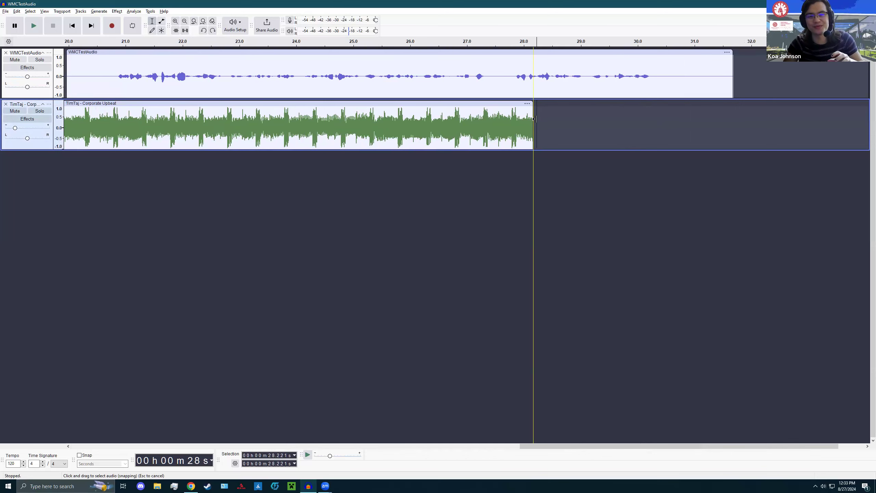
{"action": "left_click_drag", "start_coordinate": [533, 117], "coordinate": [805, 123]}
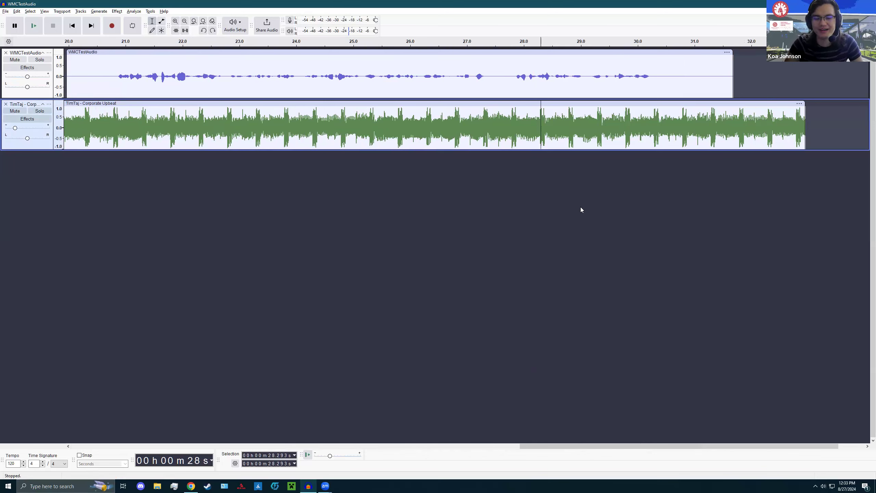
{"action": "key", "text": "ctrl+z"}
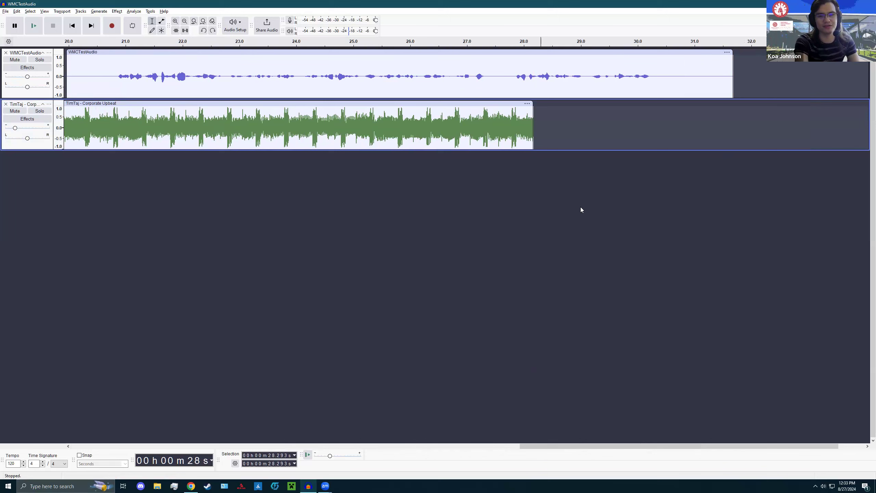
- Step back and forth through the edit history, undoing the speech and music edits until both clips are whole again
{"action": "key", "text": "ctrl+z"}
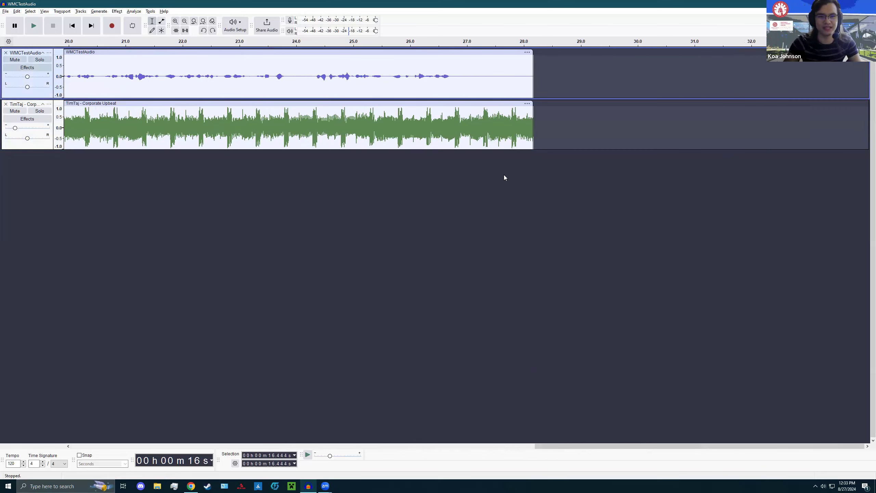
{"action": "left_click", "coordinate": [203, 31]}
{"action": "left_click", "coordinate": [203, 31]}
{"action": "left_click", "coordinate": [213, 31]}
{"action": "left_click", "coordinate": [213, 30]}
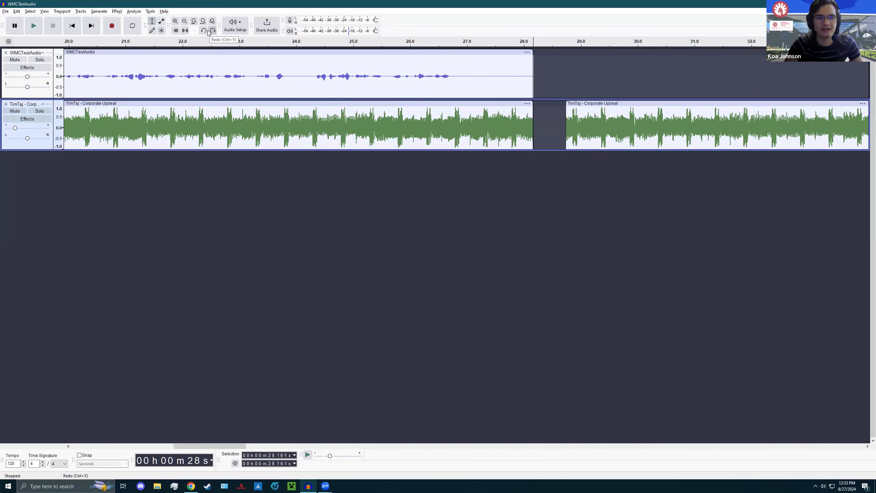
{"action": "left_click", "coordinate": [213, 31]}
{"action": "left_click", "coordinate": [213, 32]}
{"action": "left_click", "coordinate": [204, 32]}
{"action": "left_click", "coordinate": [204, 31]}
{"action": "left_click", "coordinate": [204, 32]}
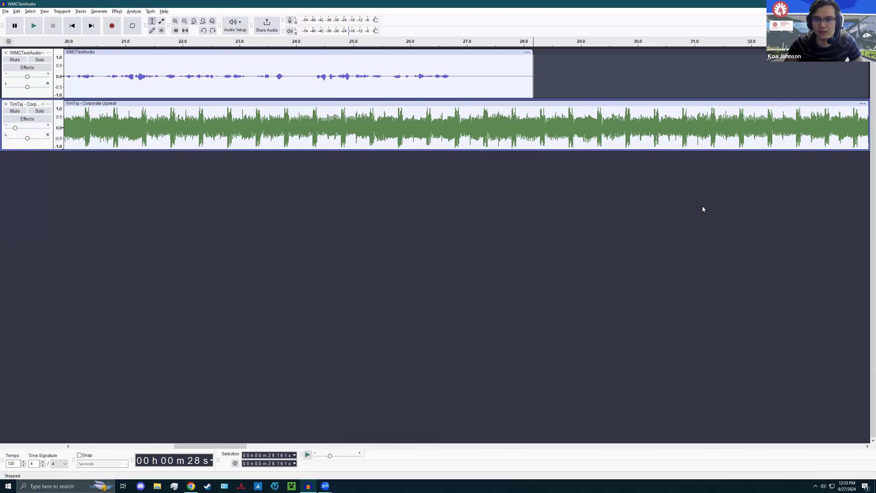
- Split the WMCTestAudio clip at about 16.4 s and move its second part to start at about 20.6 s
{"action": "scroll", "coordinate": [703, 203], "scroll_direction": "down", "scroll_amount": 4, "text": "ctrl"}
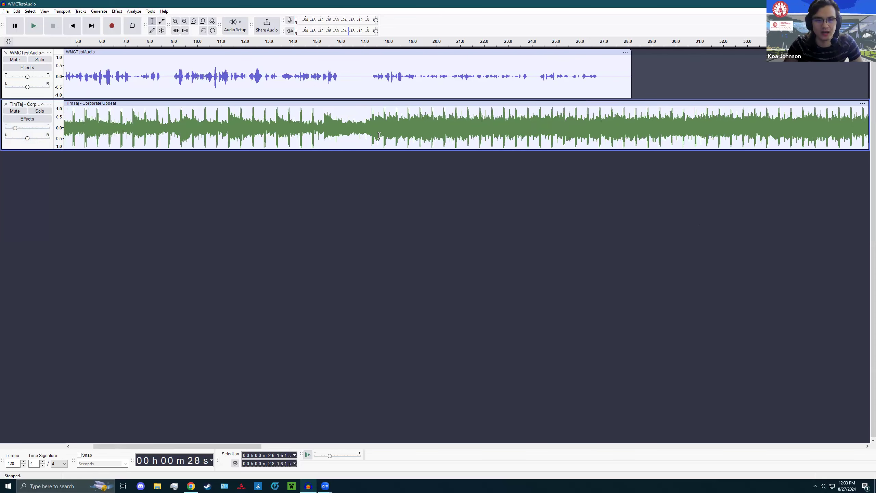
{"action": "left_click", "coordinate": [427, 69]}
{"action": "left_click", "coordinate": [350, 69]}
{"action": "right_click", "coordinate": [356, 68]}
{"action": "left_click", "coordinate": [379, 98]}
{"action": "left_click_drag", "start_coordinate": [382, 52], "coordinate": [483, 52]}
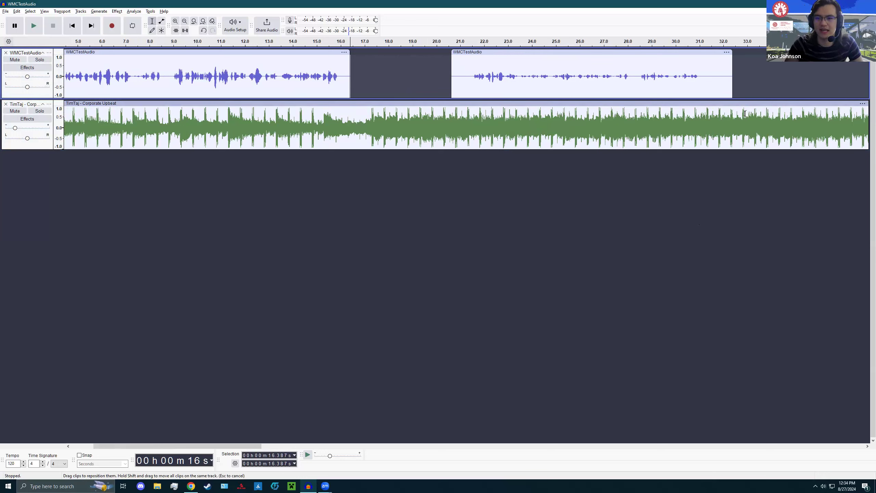
- Split the TimTaj - Corporate Upbeat clip at about 32.4 s where the speech ends and delete the remaining music
{"action": "left_click", "coordinate": [733, 114]}
{"action": "right_click", "coordinate": [734, 114]}
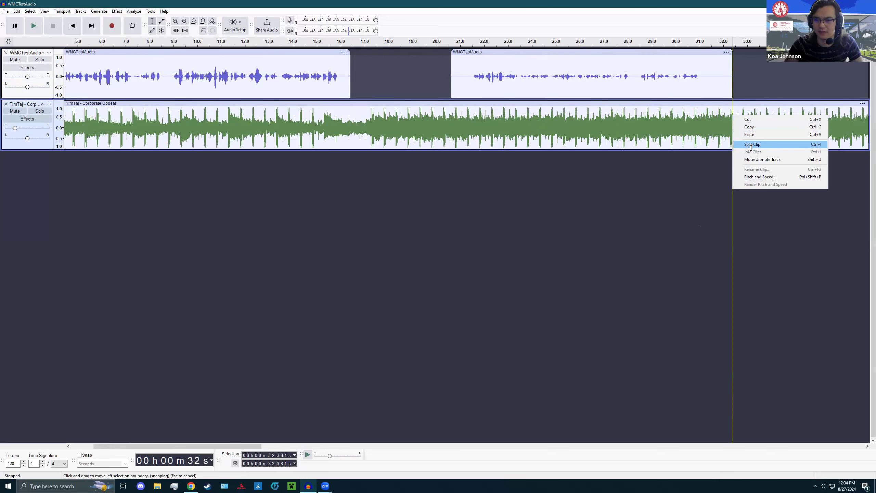
{"action": "left_click", "coordinate": [751, 145]}
{"action": "left_click", "coordinate": [761, 103]}
{"action": "key", "text": "Delete"}
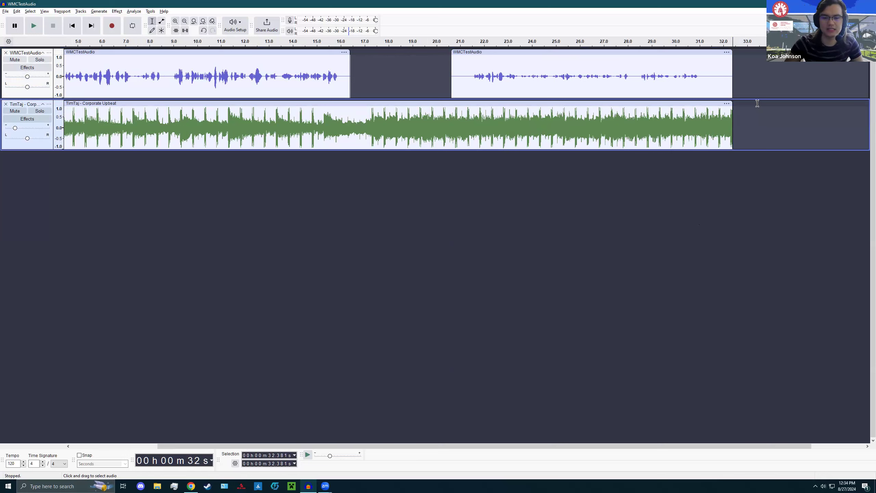
{"action": "left_click", "coordinate": [344, 88]}
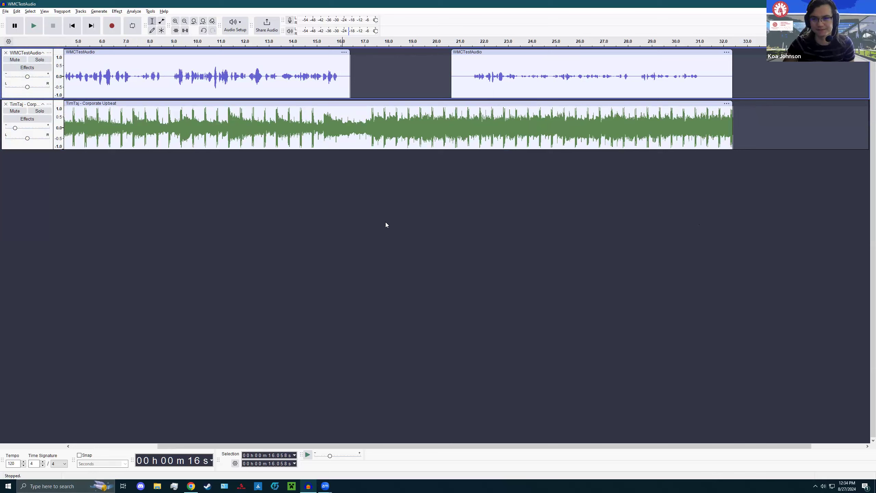
- Switch to the slide presentation, advance to the Looping an Audio slide, and reveal the Selecting What you Want Looped callout
{"action": "key", "text": "alt+Tab"}
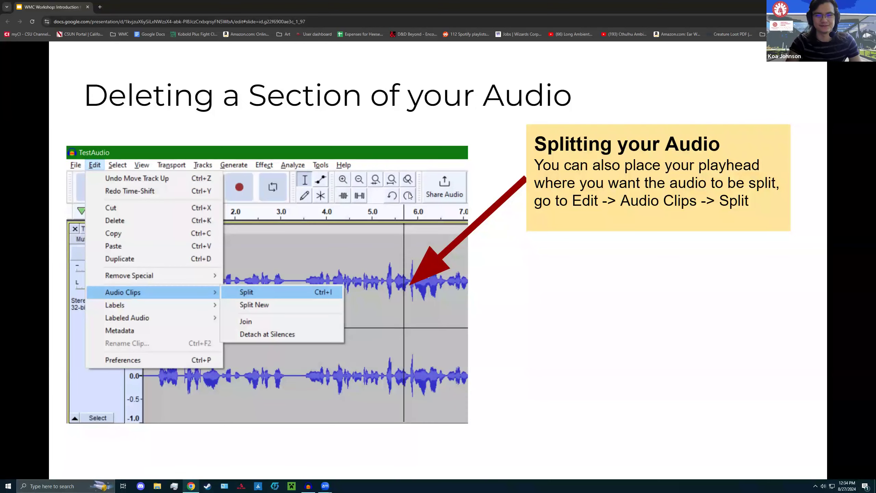
{"action": "key", "text": "Right"}
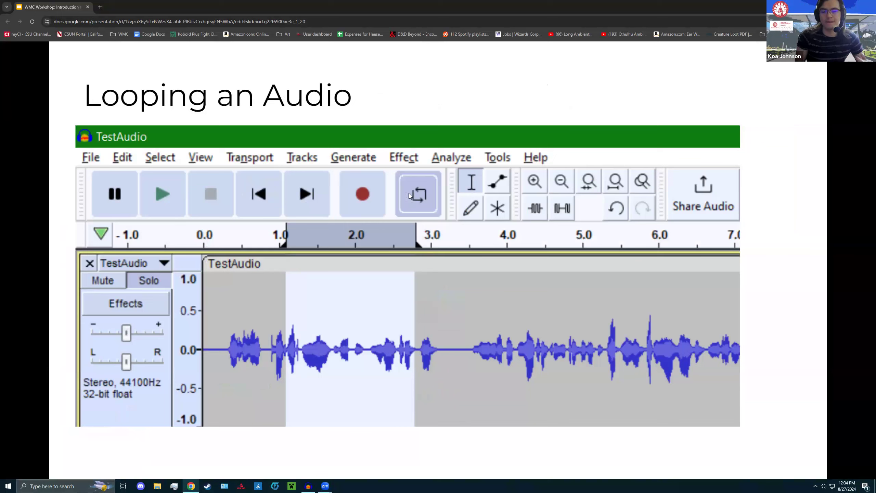
{"action": "key", "text": "Right"}
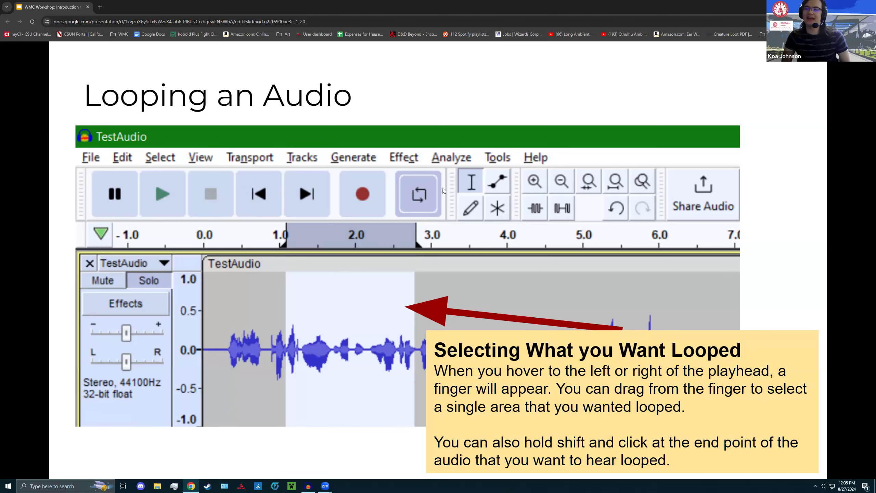
- Reveal the Select 'Loop' callout on the Looping an Audio slide
{"action": "key", "text": "Right"}
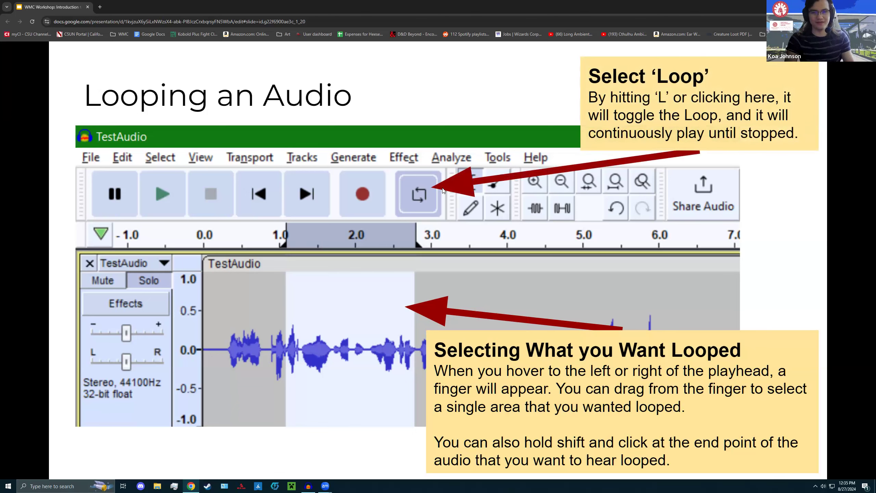
{"action": "key", "text": "Left"}
{"action": "key", "text": "Right"}
- Switch to Audacity, mute the TimTaj - Corporate Upbeat track, and play the second speech clip briefly from about 21.3 s
{"action": "key", "text": "alt+Tab"}
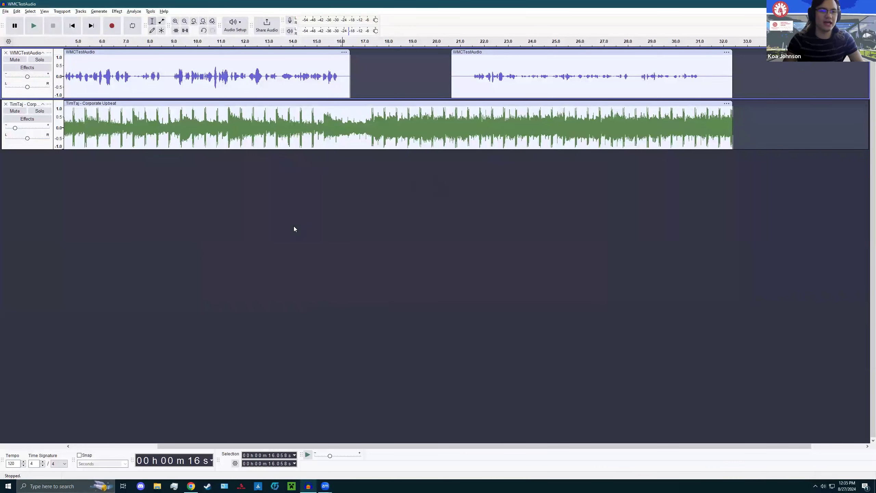
{"action": "left_click", "coordinate": [277, 83]}
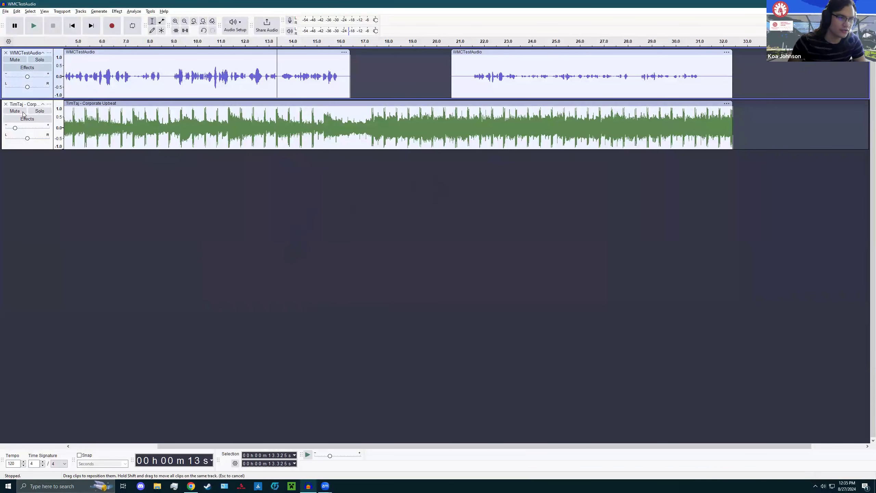
{"action": "key", "text": "shift+u"}
{"action": "left_click", "coordinate": [468, 63]}
{"action": "key", "text": "space"}
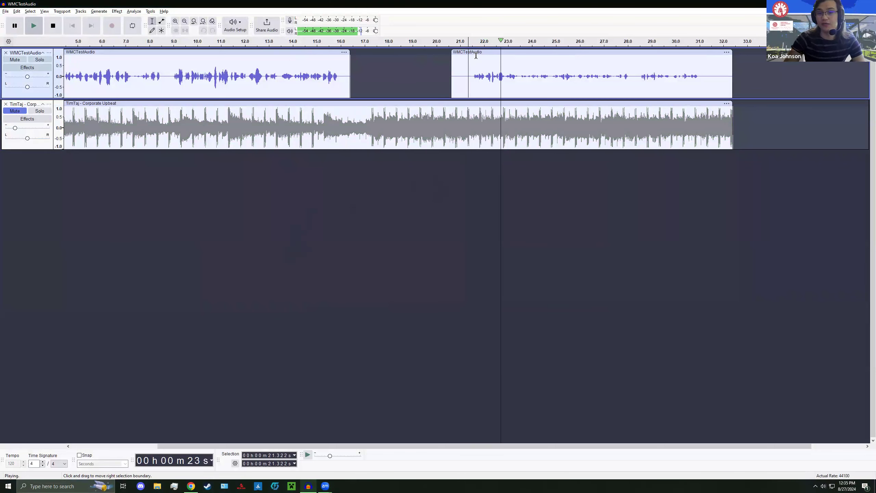
{"action": "key", "text": "space"}
- Select the speech from about 21.5 to 23.6 s, enable looping, and extend the loop region's end to about 23.8 s
{"action": "left_click", "coordinate": [473, 76]}
{"action": "left_click_drag", "start_coordinate": [534, 68], "coordinate": [521, 69]}
{"action": "left_click", "coordinate": [137, 28]}
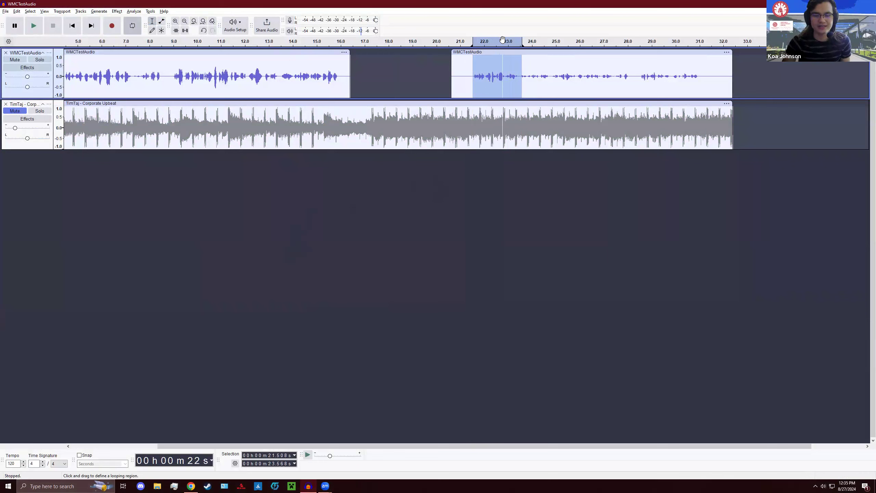
{"action": "left_click_drag", "start_coordinate": [502, 39], "coordinate": [526, 42]}
{"action": "left_click", "coordinate": [542, 41]}
- Play from the gap before the second speech clip, at about 19.5 s, to hear the looped region, then stop playback
{"action": "left_click", "coordinate": [459, 68]}
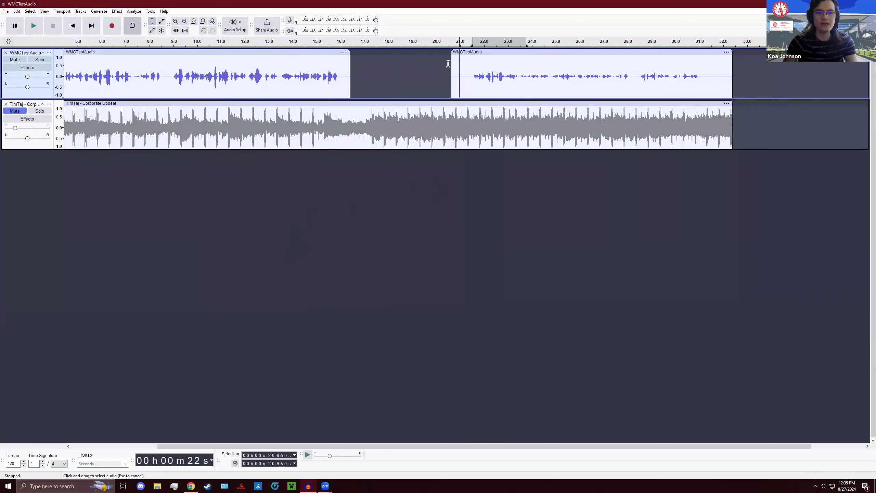
{"action": "left_click", "coordinate": [424, 66]}
{"action": "key", "text": "space"}
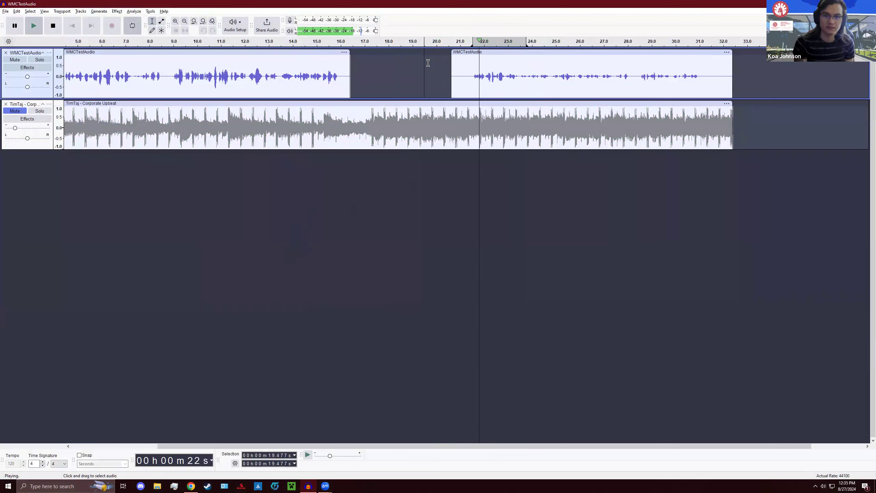
{"action": "left_click", "coordinate": [52, 26]}
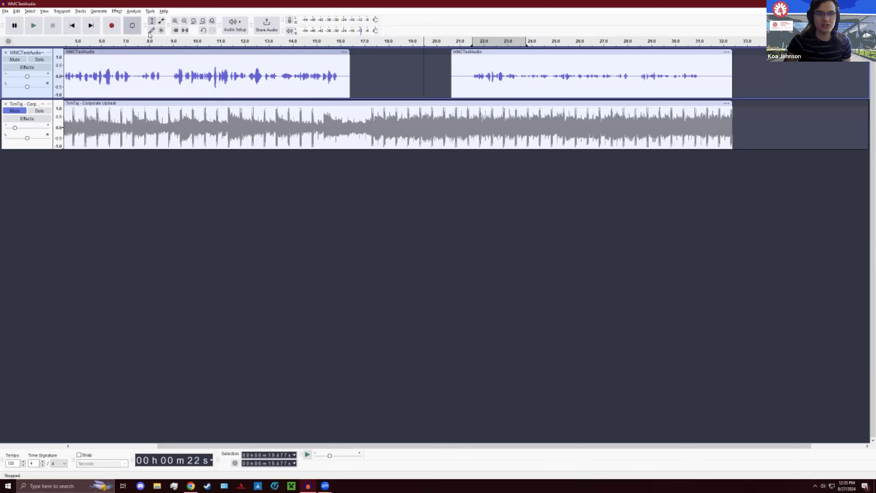
- Turn looping off and play the second speech clip from about 21.1 s to hear it without the loop
{"action": "left_click", "coordinate": [133, 28]}
{"action": "left_click", "coordinate": [461, 75]}
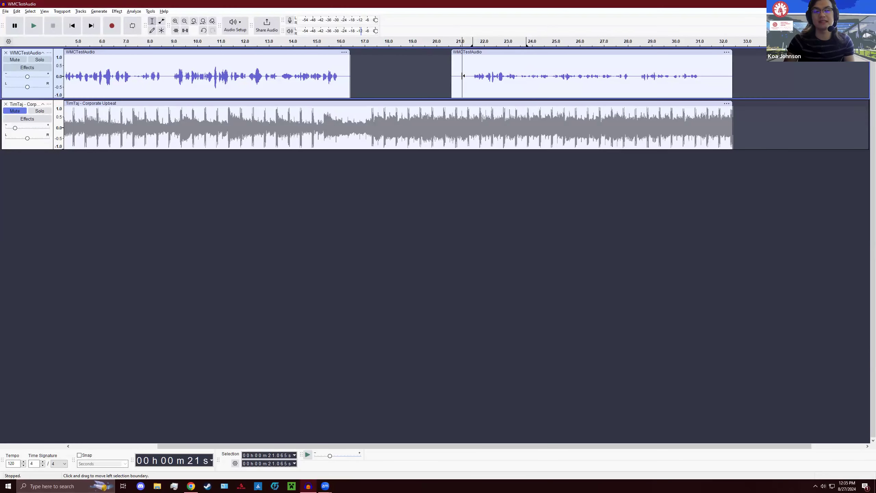
{"action": "key", "text": "space"}
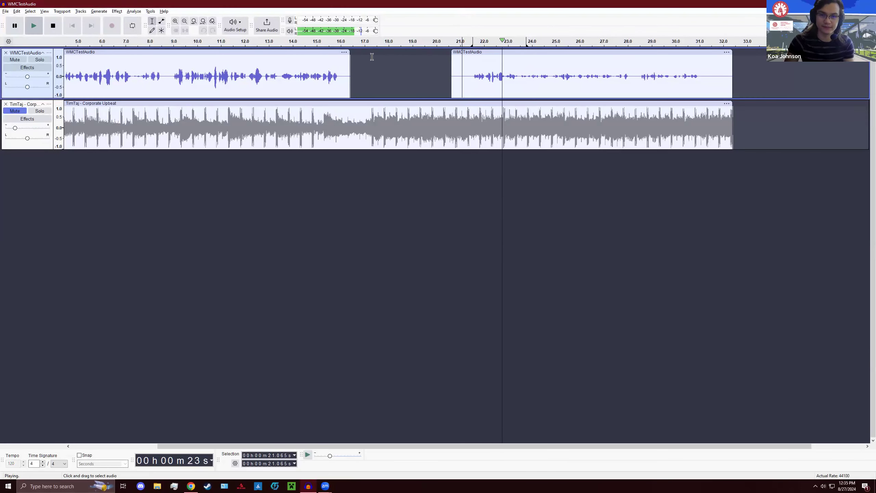
{"action": "key", "text": "space"}
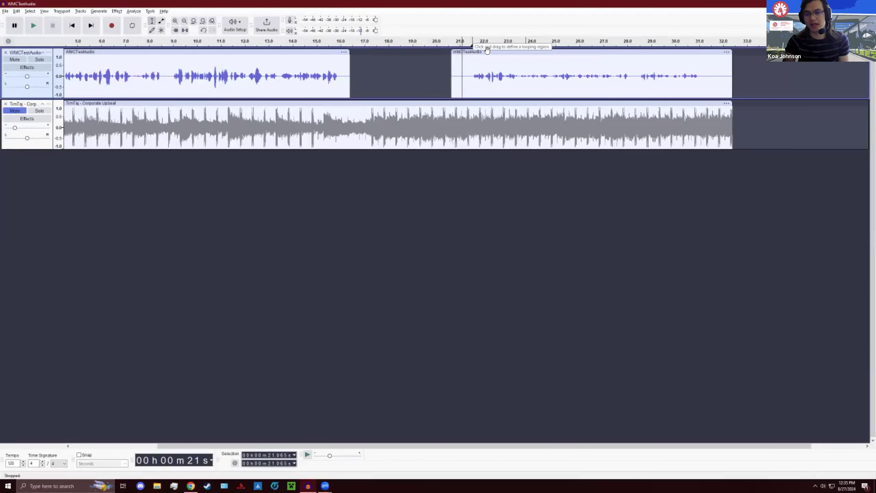
- Select the range from about 11.1 to 13.0 s on the timeline ruler and toggle looping on and off
{"action": "left_click", "coordinate": [131, 26]}
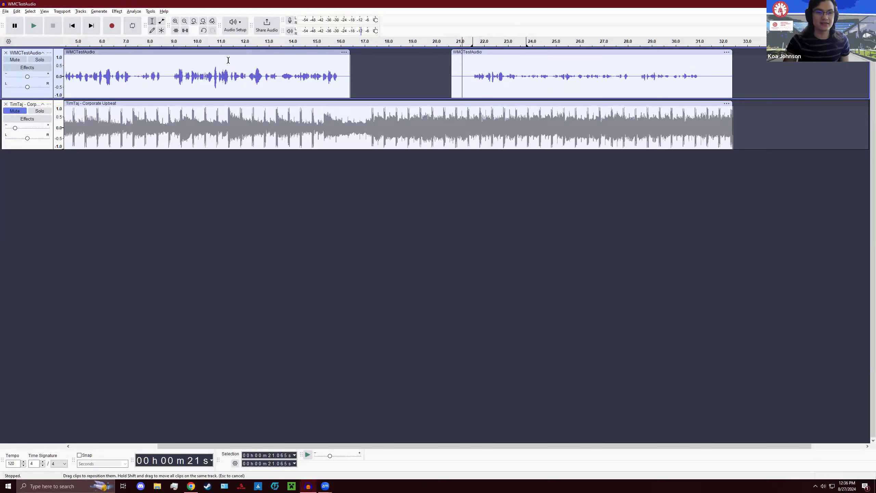
{"action": "left_click_drag", "start_coordinate": [224, 42], "coordinate": [269, 41]}
{"action": "left_click", "coordinate": [134, 27]}
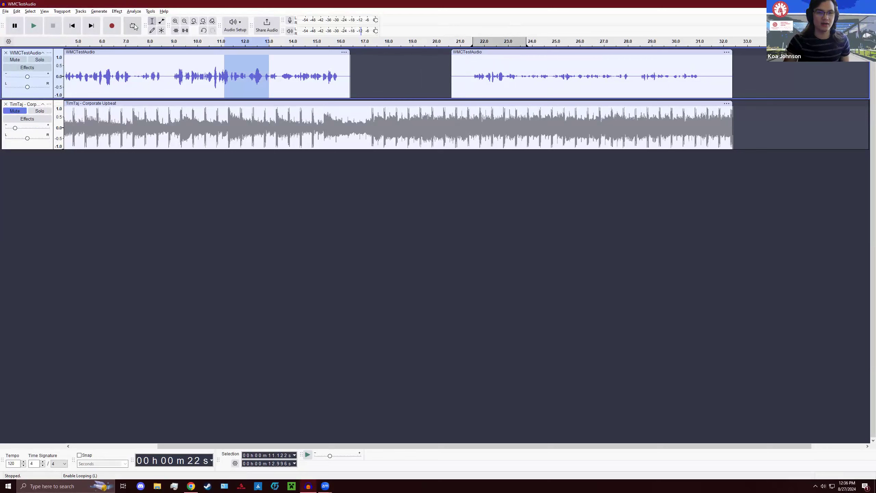
{"action": "key", "text": "l"}
{"action": "key", "text": "l"}
{"action": "key", "text": "l"}
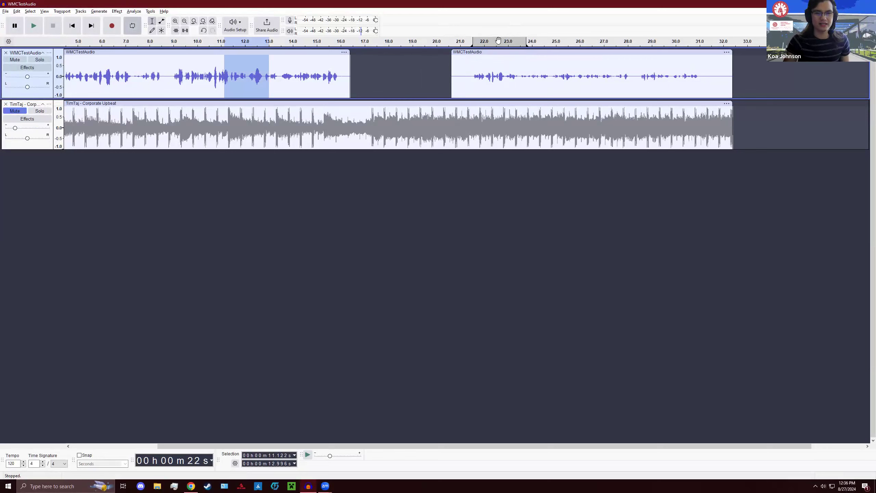
- Turn looping off and clear the loop region around 22 s from the timeline
{"action": "left_click", "coordinate": [484, 58]}
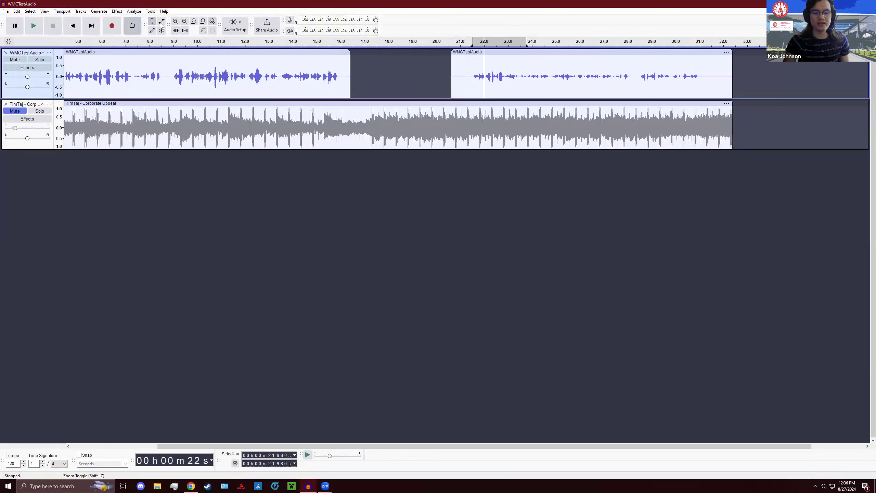
{"action": "left_click", "coordinate": [133, 25]}
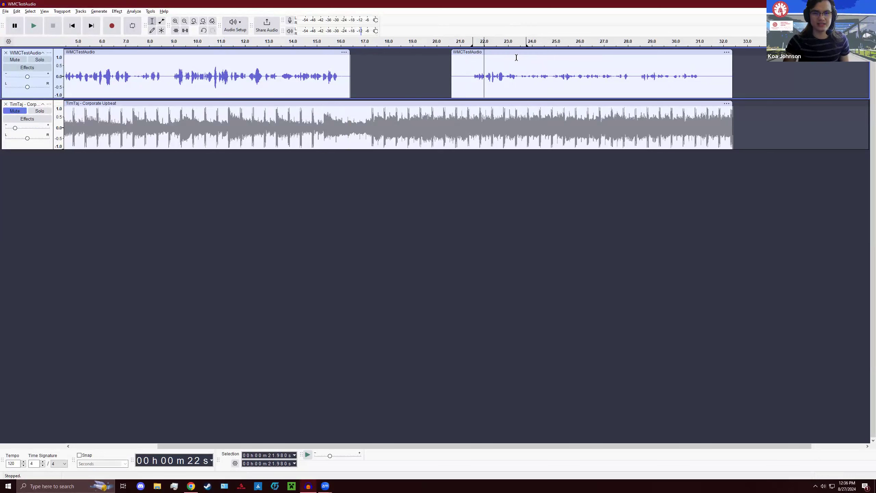
{"action": "right_click", "coordinate": [479, 43]}
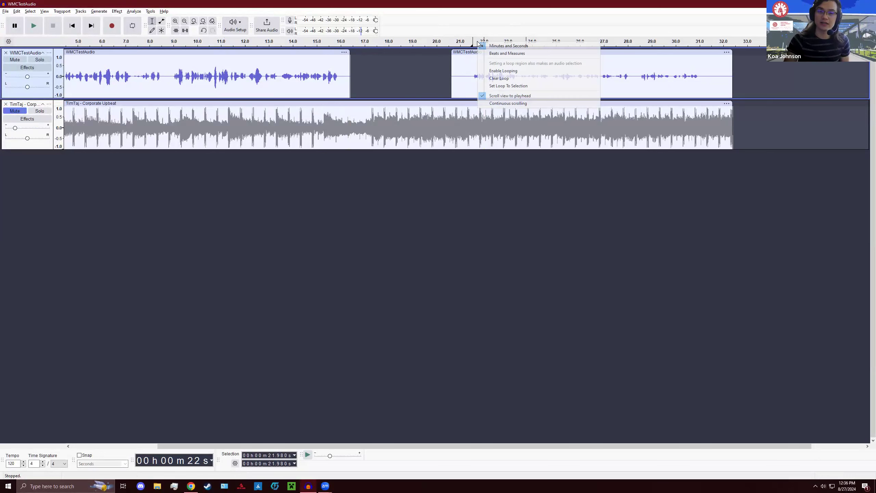
{"action": "left_click", "coordinate": [513, 78]}
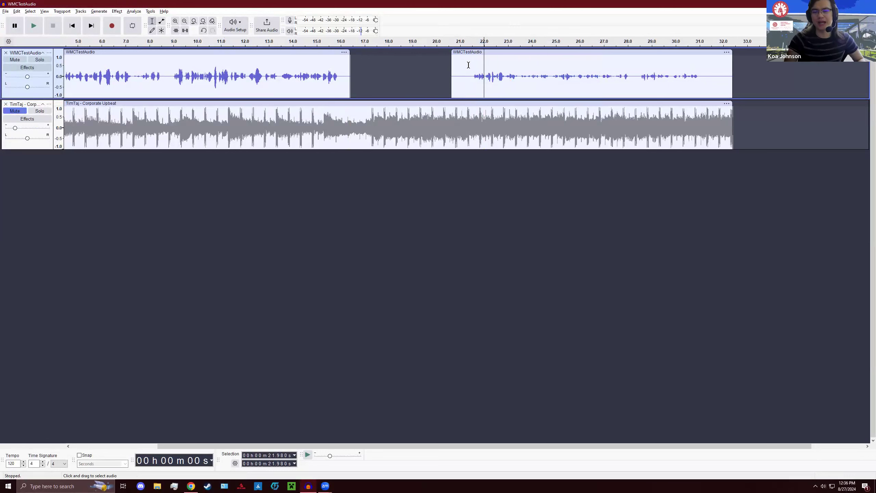
- Loop the speech track from about 12.3 to 25.0 s and test playback from about 11.7 s and 24.6 s
{"action": "left_click_drag", "start_coordinate": [554, 70], "coordinate": [253, 72]}
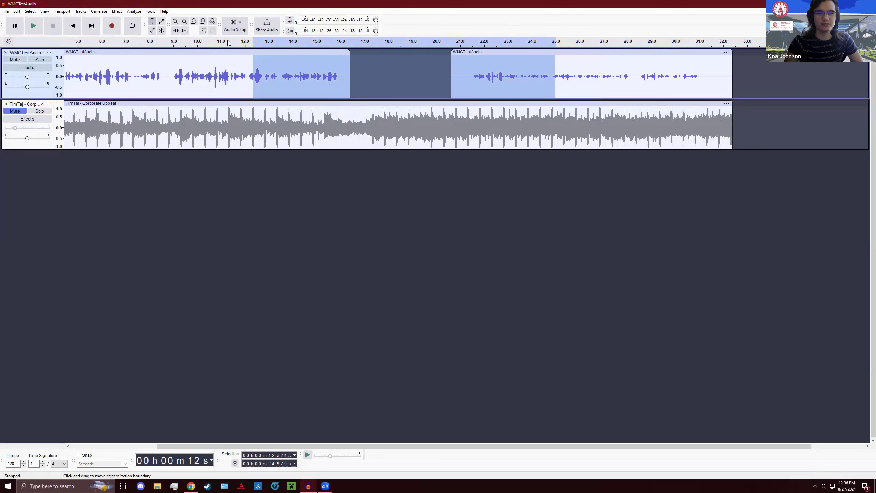
{"action": "left_click", "coordinate": [138, 27]}
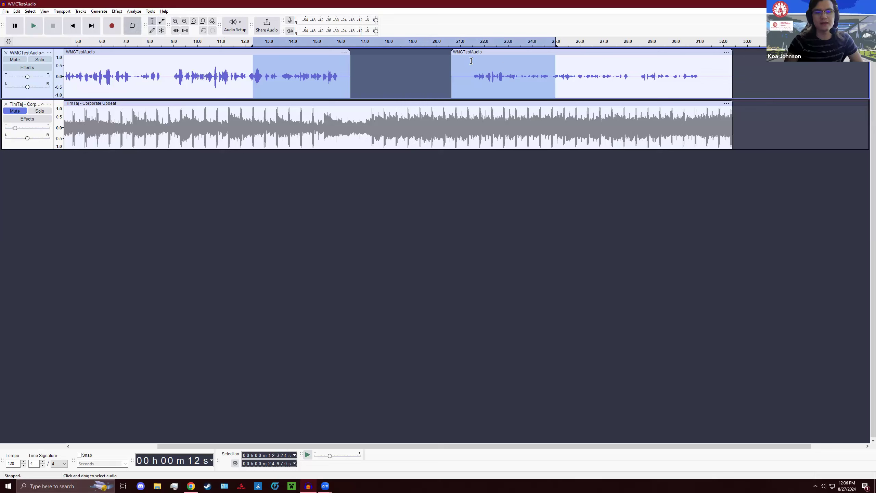
{"action": "left_click", "coordinate": [237, 60]}
{"action": "key", "text": "space"}
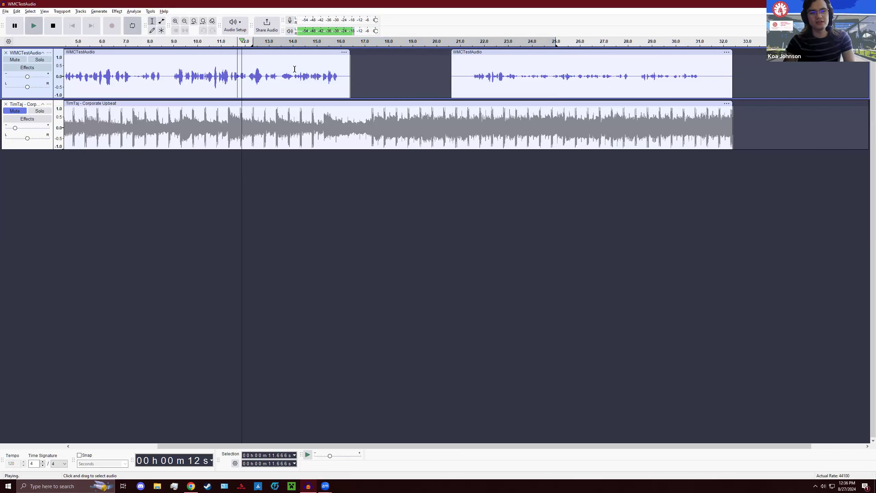
{"action": "key", "text": "space"}
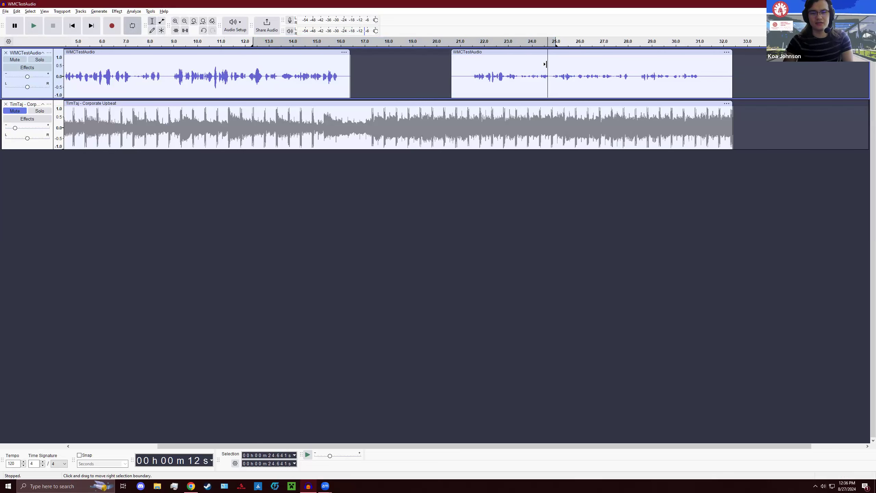
{"action": "key", "text": "space"}
{"action": "key", "text": "space"}
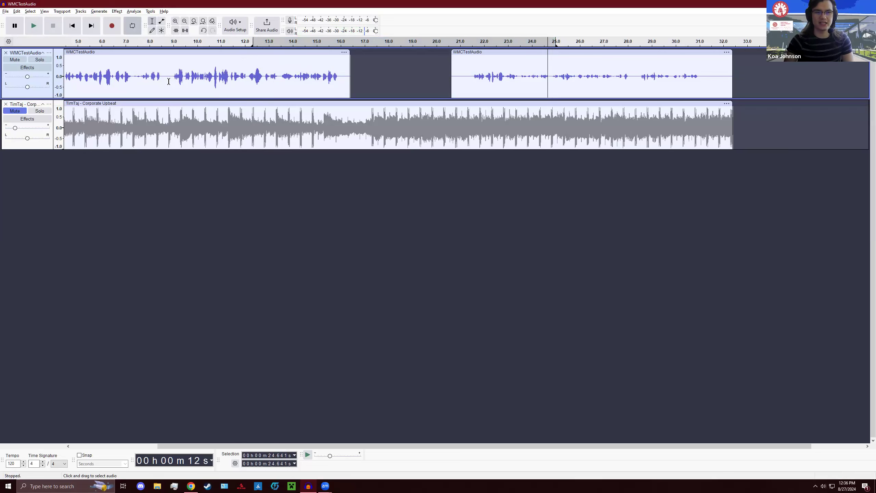
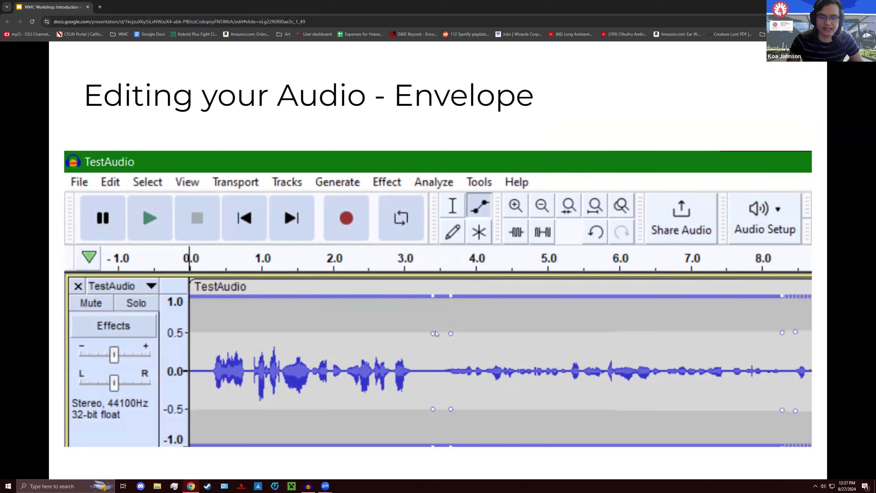
- Go through the Editing your Audio - Envelope slides, covering the Select the Envelope Tool and Drag your Point Up or Down callouts
{"action": "key", "text": "Right"}
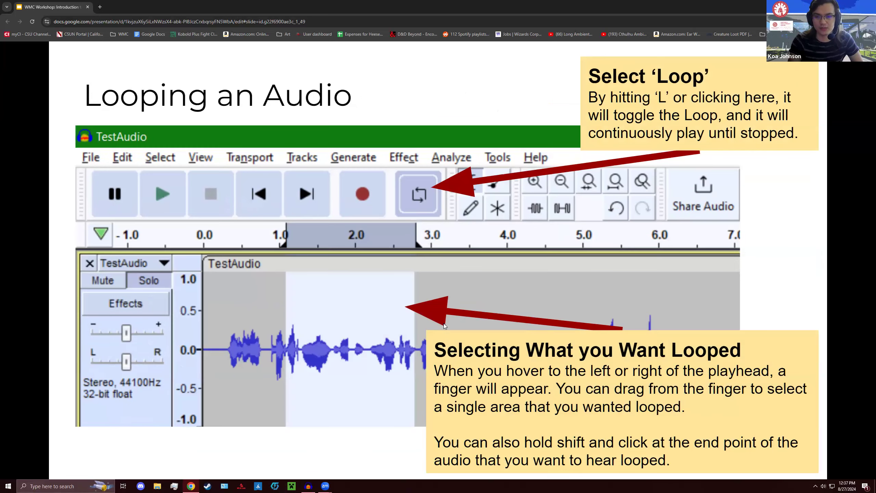
{"action": "key", "text": "Left"}
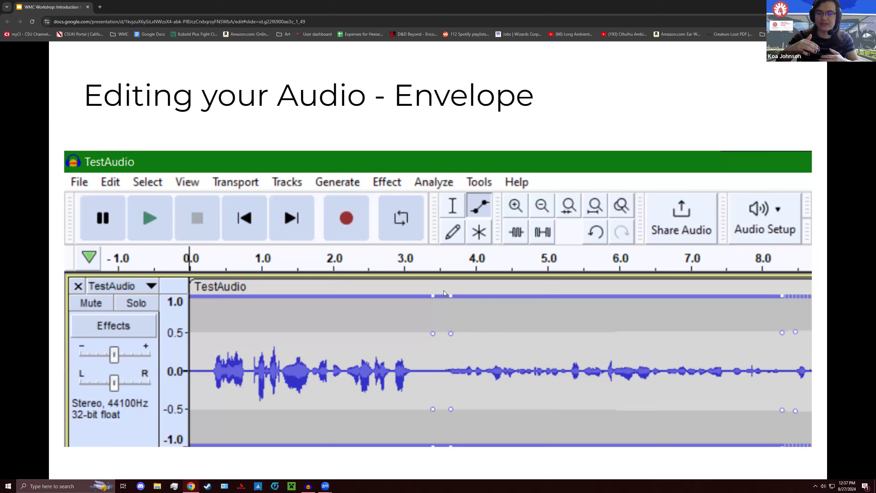
{"action": "key", "text": "Right"}
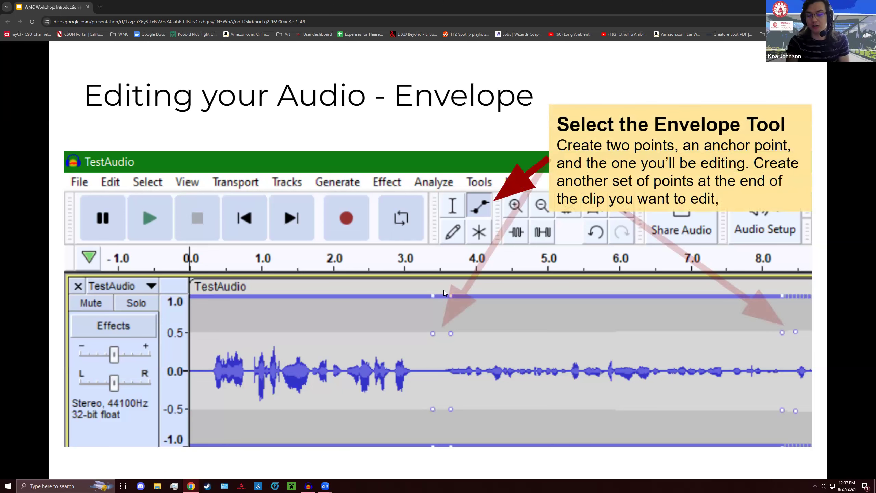
{"action": "key", "text": "Right"}
{"action": "key", "text": "Right"}
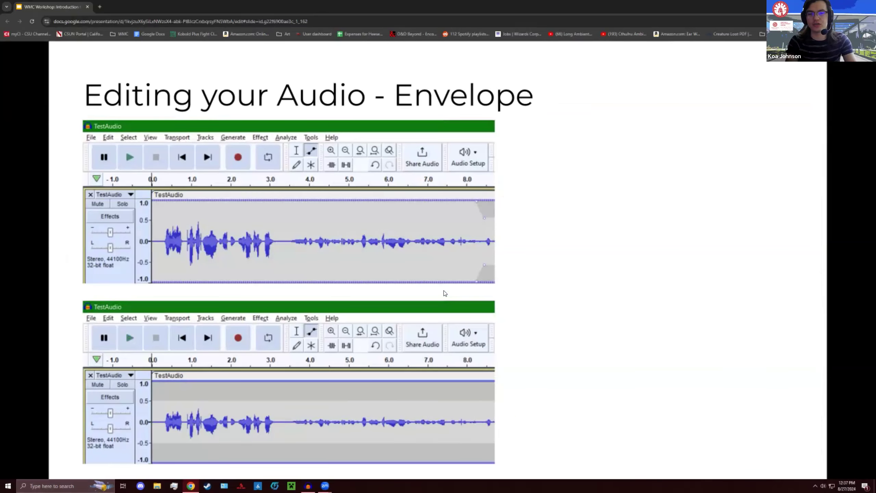
{"action": "key", "text": "Right"}
{"action": "key", "text": "Right"}
{"action": "key", "text": "Left"}
{"action": "key", "text": "Left"}
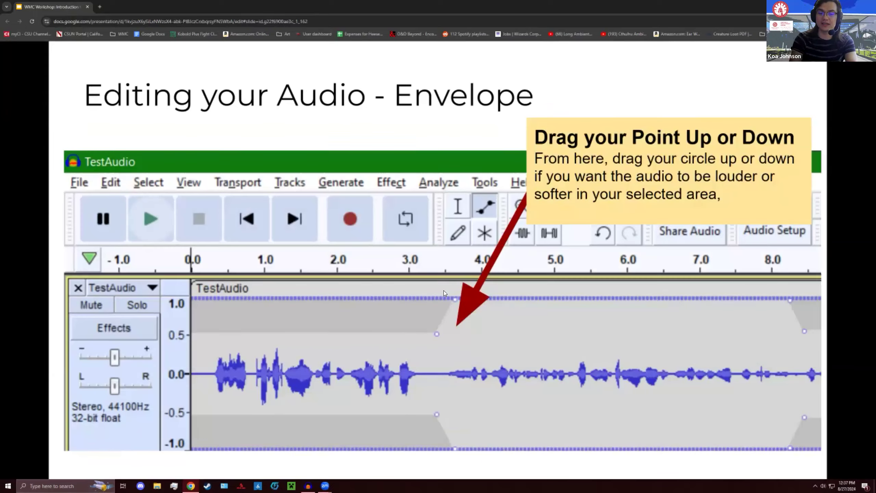
{"action": "key", "text": "Left"}
{"action": "key", "text": "Right"}
{"action": "key", "text": "Right"}
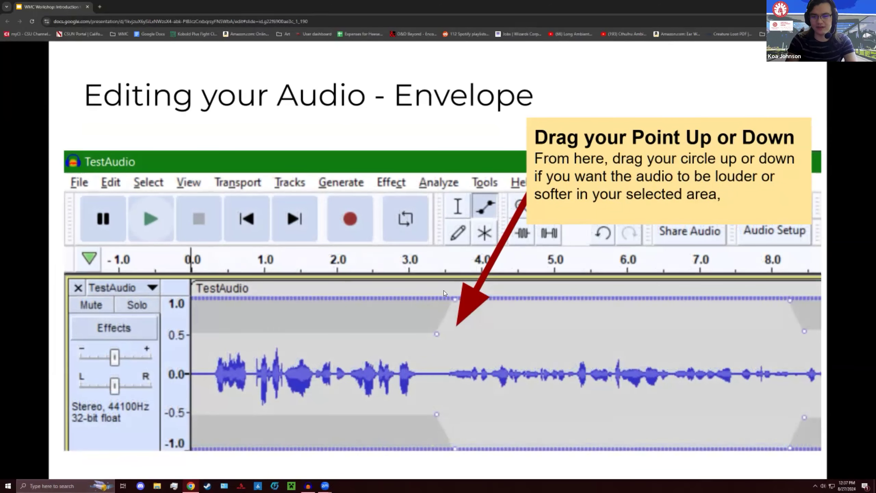
- Switch to Audacity and use the Envelope tool to add control points at about 21.4 s and 31.3 s on the second speech clip
{"action": "key", "text": "alt+Tab"}
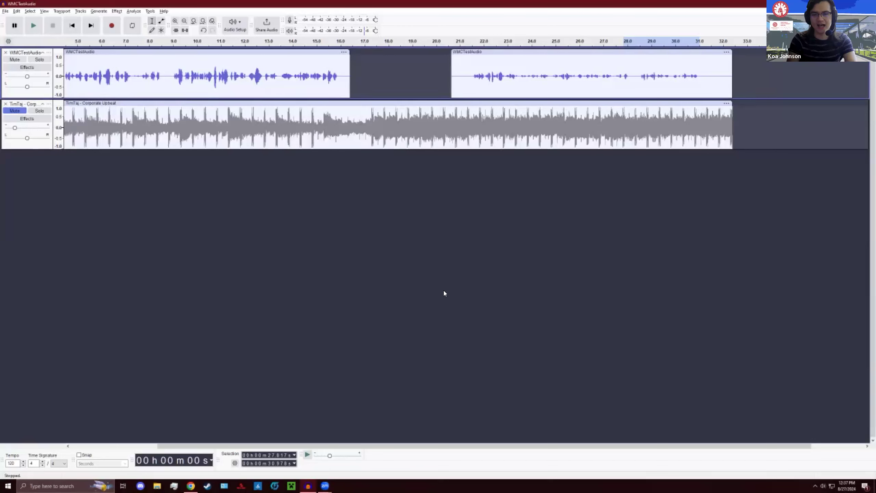
{"action": "left_click", "coordinate": [162, 22]}
{"action": "left_click", "coordinate": [469, 62]}
{"action": "left_click", "coordinate": [706, 62]}
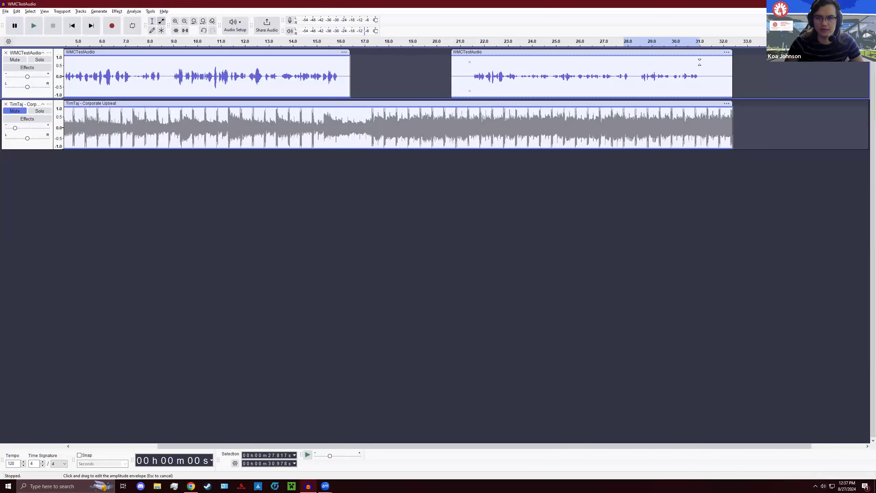
- Add many envelope points between about 23.9 and 28.6 s on the second speech clip, varying its volume curve
{"action": "left_click", "coordinate": [597, 63]}
{"action": "left_click", "coordinate": [571, 65]}
{"action": "left_click", "coordinate": [644, 69]}
{"action": "left_click", "coordinate": [530, 69]}
{"action": "left_click", "coordinate": [615, 69]}
{"action": "left_click", "coordinate": [579, 70]}
{"action": "left_click", "coordinate": [555, 70]}
{"action": "left_click", "coordinate": [616, 70]}
{"action": "left_click", "coordinate": [535, 69]}
{"action": "left_click", "coordinate": [571, 69]}
{"action": "left_click", "coordinate": [622, 71]}
{"action": "left_click", "coordinate": [643, 69]}
{"action": "left_click", "coordinate": [578, 70]}
{"action": "left_click", "coordinate": [530, 68]}
{"action": "left_click", "coordinate": [536, 70]}
{"action": "left_click", "coordinate": [622, 71]}
- Undo the extra envelope points on the second speech clip until only its first two control points remain
{"action": "key", "text": "ctrl+z"}
{"action": "key", "text": "ctrl+z"}
{"action": "key", "text": "ctrl+z"}
{"action": "key", "text": "ctrl+z"}
{"action": "key", "text": "ctrl+z"}
{"action": "key", "text": "ctrl+z"}
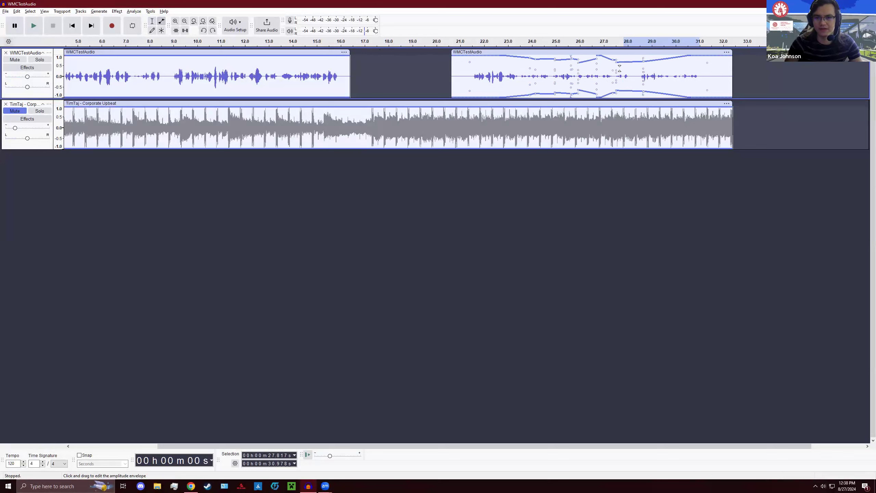
{"action": "key", "text": "ctrl+z"}
{"action": "key", "text": "ctrl+z"}
{"action": "key", "text": "ctrl+z"}
{"action": "key", "text": "ctrl+z"}
{"action": "key", "text": "ctrl+z"}
{"action": "key", "text": "ctrl+z"}
{"action": "key", "text": "ctrl+z"}
{"action": "key", "text": "ctrl+z"}
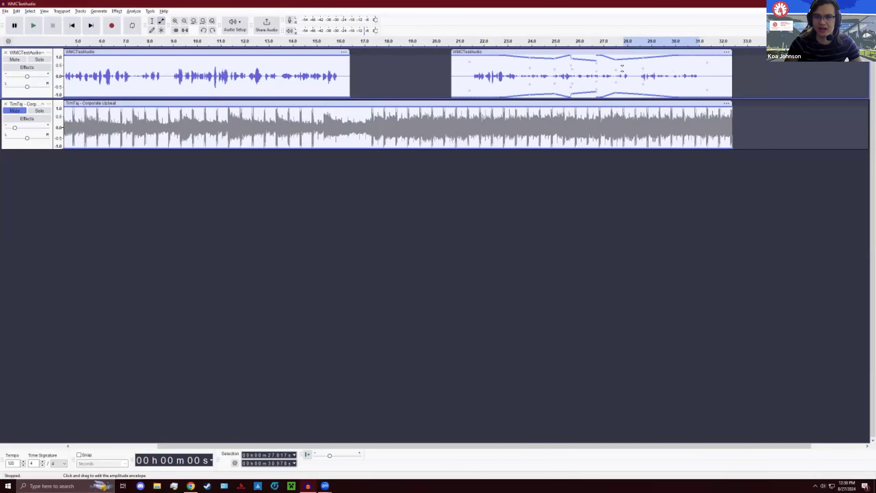
{"action": "key", "text": "ctrl+z"}
{"action": "key", "text": "ctrl+z"}
{"action": "key", "text": "ctrl+z"}
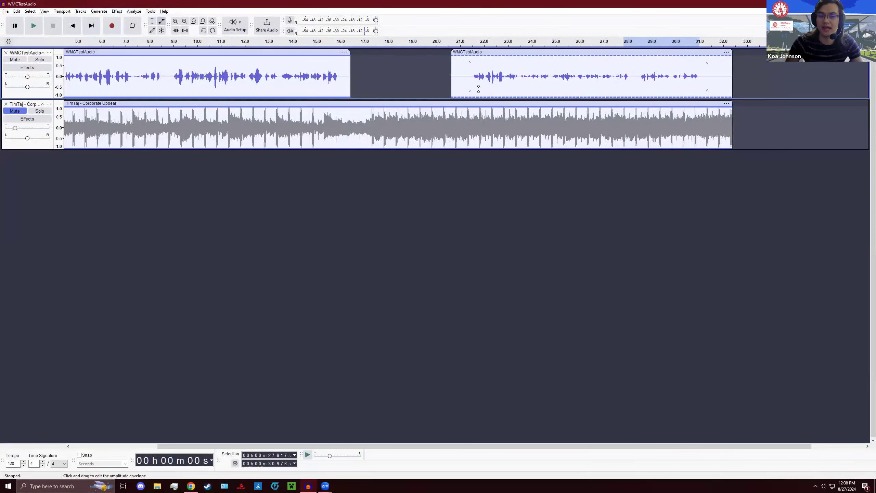
- Nudge the second speech clip's first control point at about 21.5 s and remove the one at about 31.3 s
{"action": "mouse_move", "coordinate": [470, 61]}
{"action": "left_mouse_down"}
{"action": "mouse_move", "coordinate": [469, 71]}
{"action": "mouse_move", "coordinate": [472, 60]}
{"action": "left_mouse_up"}
{"action": "left_click", "coordinate": [174, 22]}
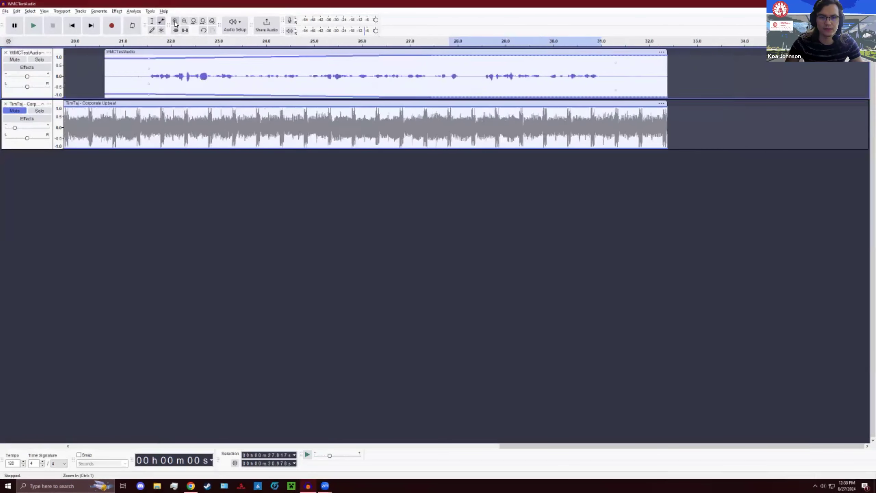
{"action": "left_click", "coordinate": [174, 21]}
{"action": "left_click", "coordinate": [175, 22]}
{"action": "left_click", "coordinate": [174, 21]}
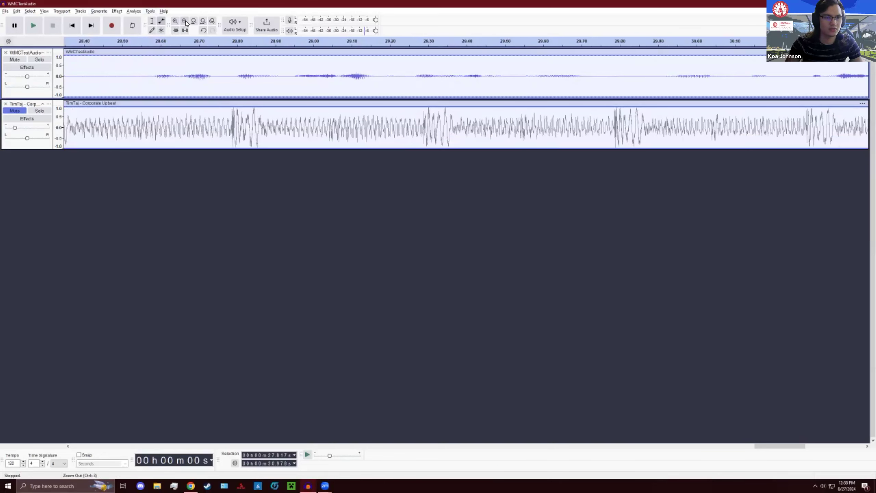
{"action": "left_click", "coordinate": [185, 21]}
{"action": "left_click", "coordinate": [185, 21]}
{"action": "left_click_drag", "start_coordinate": [706, 444], "coordinate": [644, 445]}
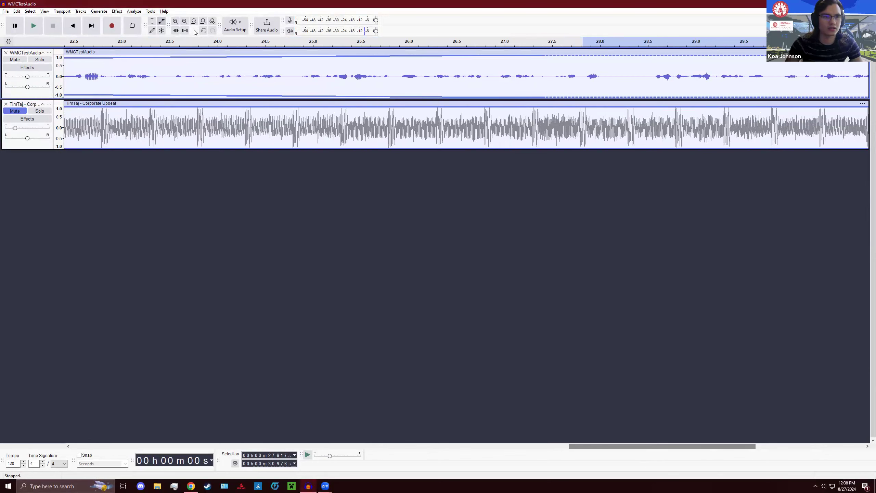
{"action": "left_click", "coordinate": [184, 21]}
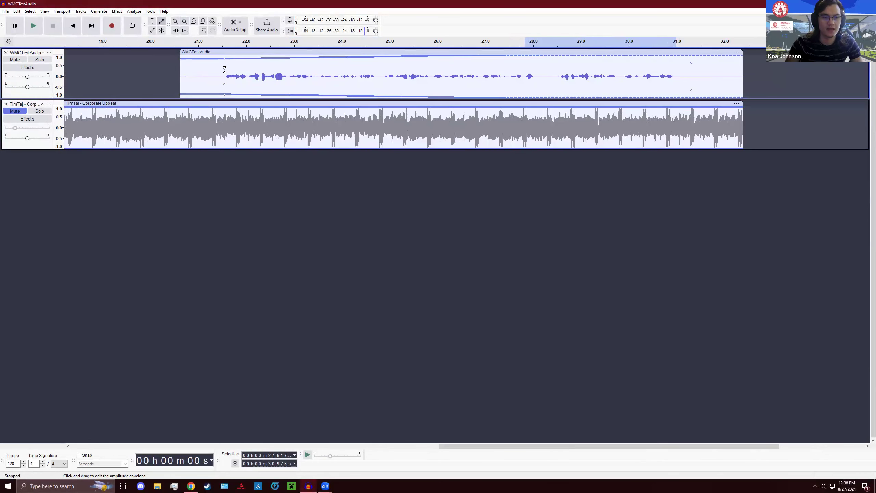
{"action": "left_click_drag", "start_coordinate": [691, 64], "coordinate": [221, 93]}
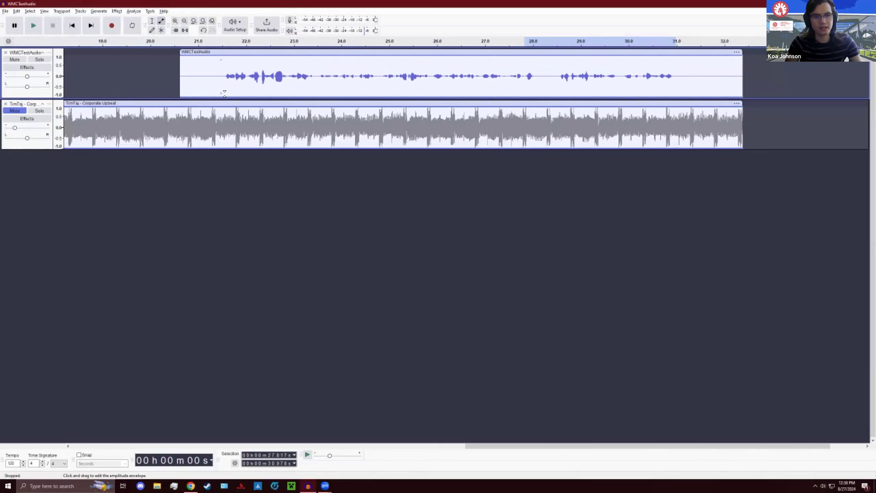
- Place control points at about 21.5 s and 31.2 s on the second speech clip, shaping a fade-in from near silence to full volume
{"action": "left_click_drag", "start_coordinate": [219, 59], "coordinate": [219, 66]}
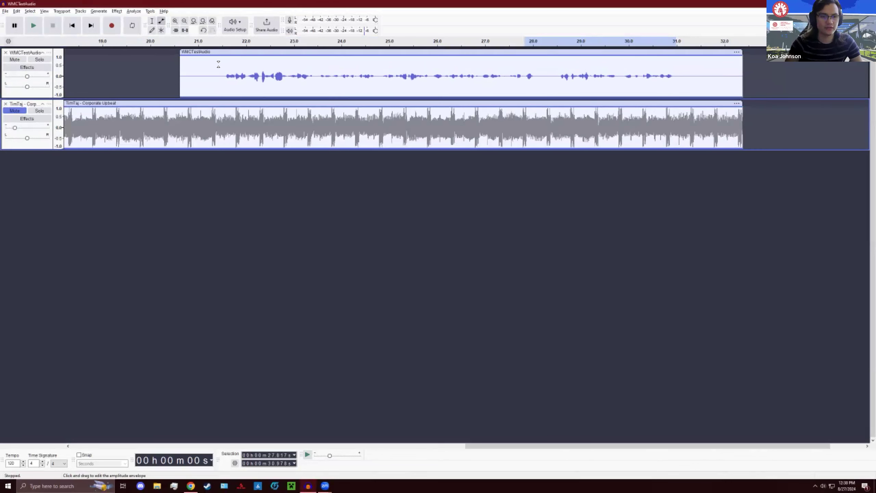
{"action": "left_click", "coordinate": [687, 65]}
{"action": "left_click_drag", "start_coordinate": [218, 64], "coordinate": [220, 57]}
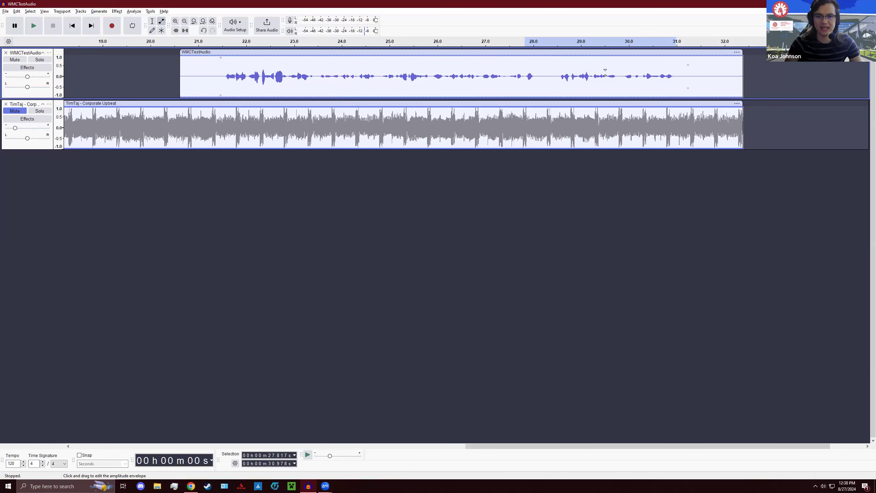
{"action": "left_click_drag", "start_coordinate": [221, 72], "coordinate": [223, 75]}
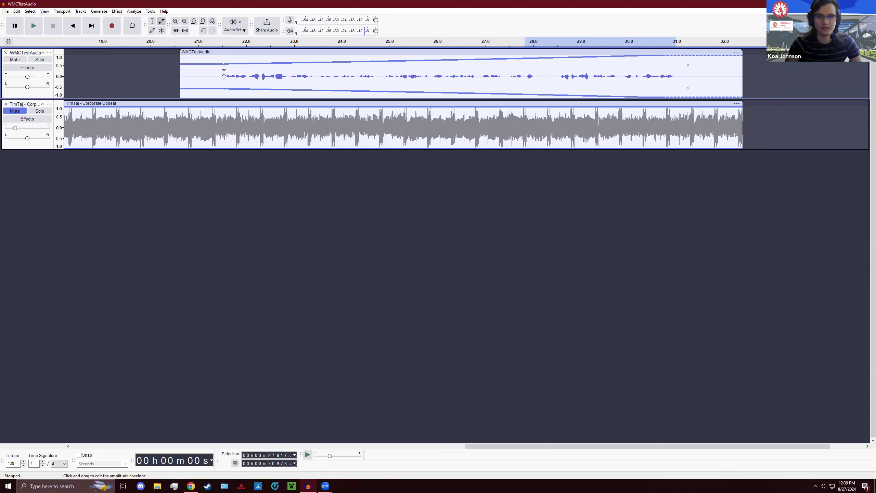
{"action": "left_click_drag", "start_coordinate": [222, 62], "coordinate": [224, 76]}
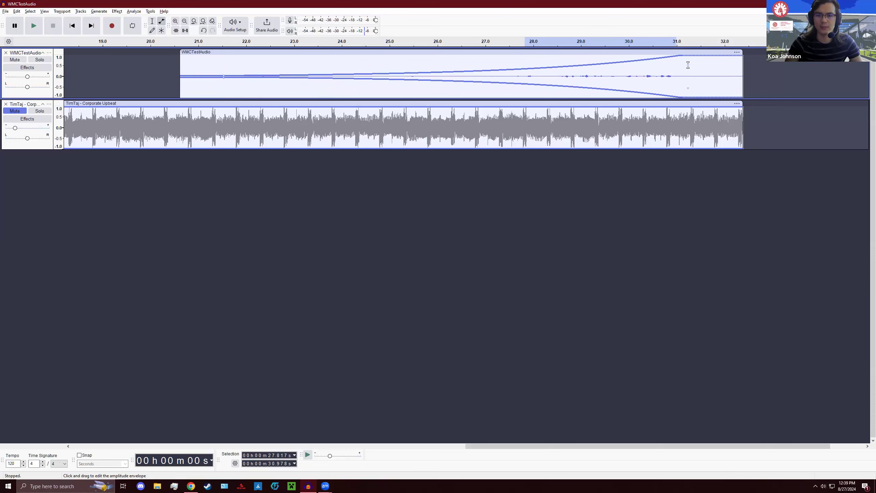
{"action": "left_click_drag", "start_coordinate": [688, 65], "coordinate": [656, 85]}
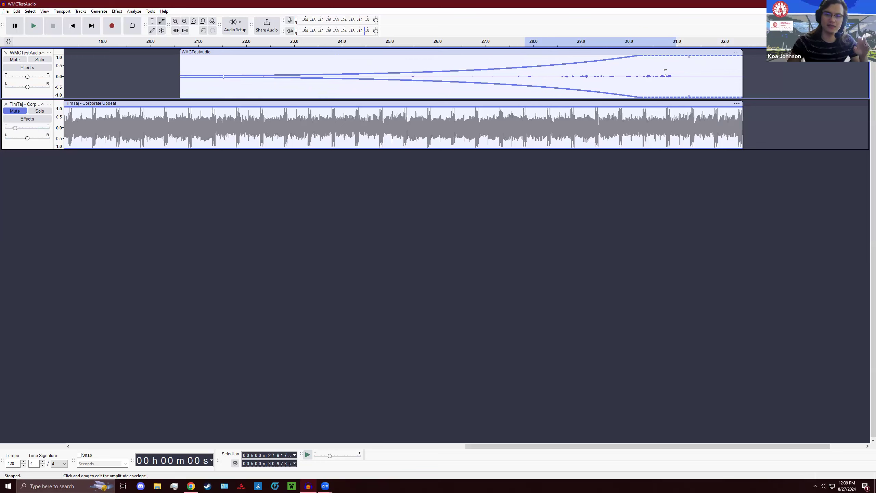
{"action": "left_click_drag", "start_coordinate": [689, 59], "coordinate": [637, 56]}
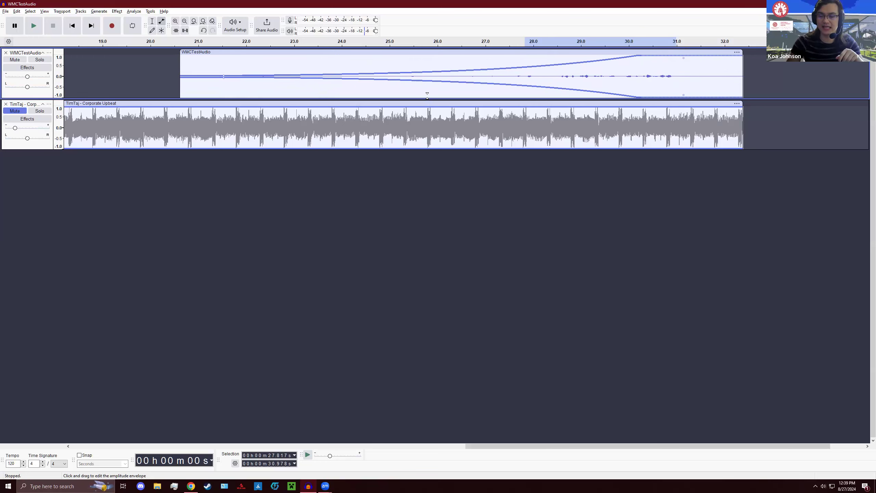
- Raise the second speech clip's first control point to end the fade-in, and remove both of its control points
{"action": "mouse_move", "coordinate": [224, 76]}
{"action": "left_mouse_down"}
{"action": "mouse_move", "coordinate": [229, 51]}
{"action": "mouse_move", "coordinate": [232, 63]}
{"action": "left_mouse_up"}
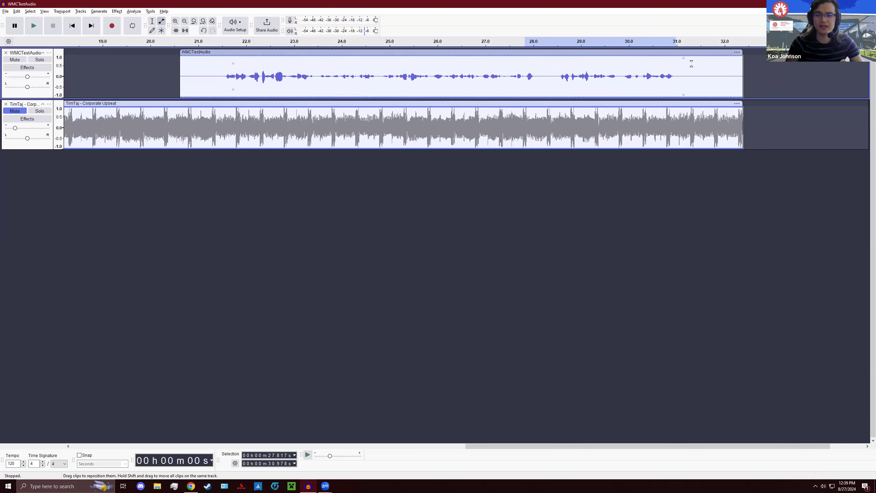
{"action": "left_click_drag", "start_coordinate": [684, 58], "coordinate": [677, 56]}
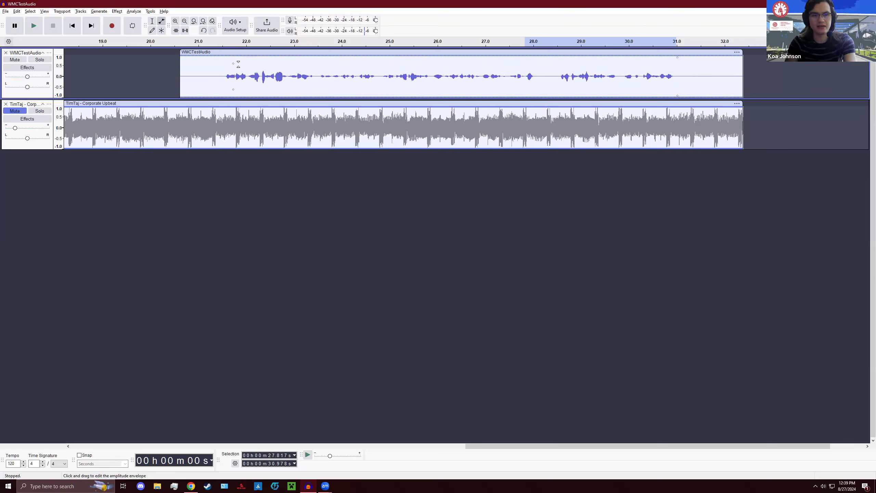
{"action": "left_click_drag", "start_coordinate": [233, 59], "coordinate": [234, 55]}
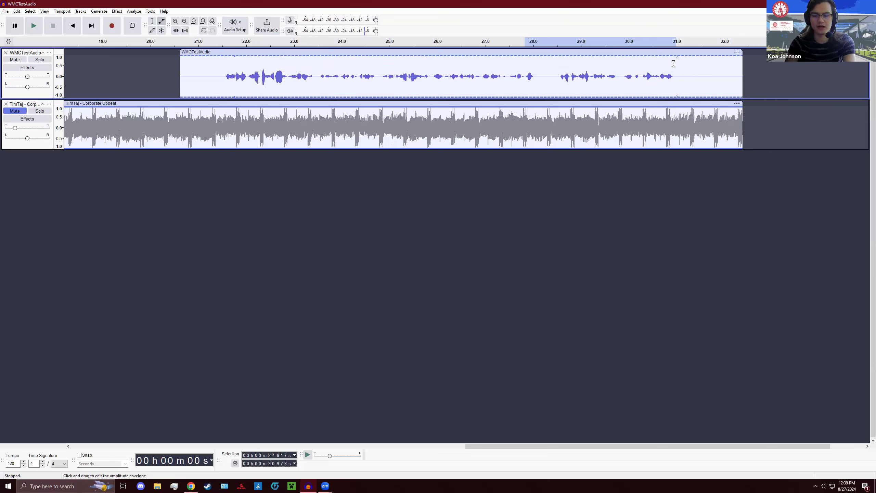
{"action": "left_click_drag", "start_coordinate": [677, 60], "coordinate": [240, 13]}
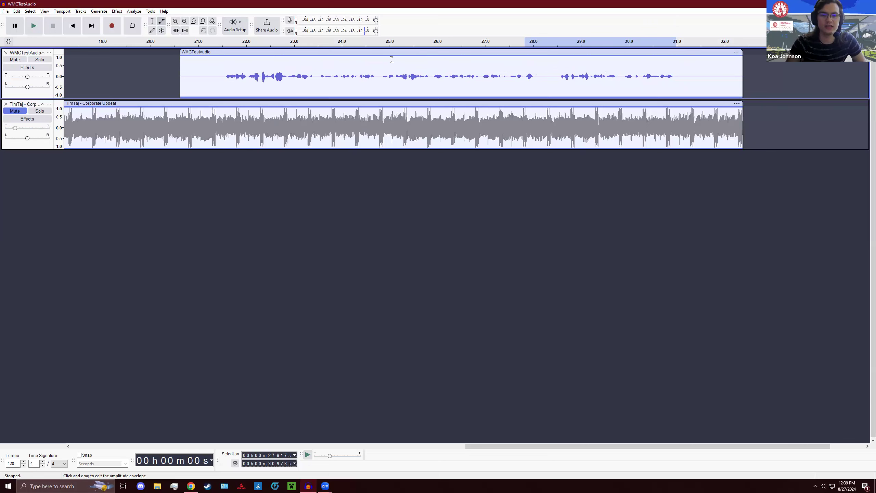
- Try a fade-out on the second speech clip with control points at about 21.3 s and 31.1 s, and undo it
{"action": "mouse_move", "coordinate": [338, 61]}
{"action": "left_mouse_down"}
{"action": "mouse_move", "coordinate": [326, 63]}
{"action": "mouse_move", "coordinate": [337, 55]}
{"action": "mouse_move", "coordinate": [328, 66]}
{"action": "mouse_move", "coordinate": [357, 68]}
{"action": "mouse_move", "coordinate": [355, 80]}
{"action": "mouse_move", "coordinate": [356, 59]}
{"action": "mouse_move", "coordinate": [377, 56]}
{"action": "mouse_move", "coordinate": [315, 55]}
{"action": "mouse_move", "coordinate": [329, 57]}
{"action": "left_mouse_up"}
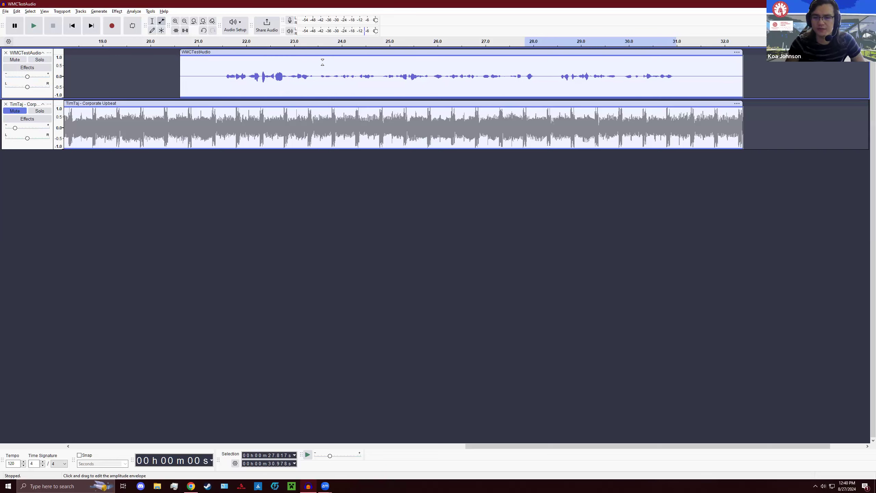
{"action": "mouse_move", "coordinate": [323, 63]}
{"action": "left_mouse_down"}
{"action": "mouse_move", "coordinate": [540, 68]}
{"action": "mouse_move", "coordinate": [325, 63]}
{"action": "left_mouse_up"}
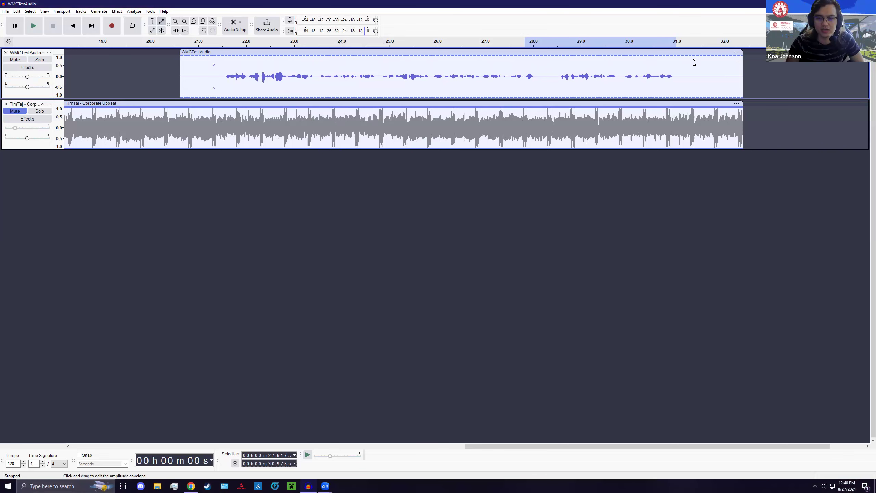
{"action": "left_click", "coordinate": [683, 65]}
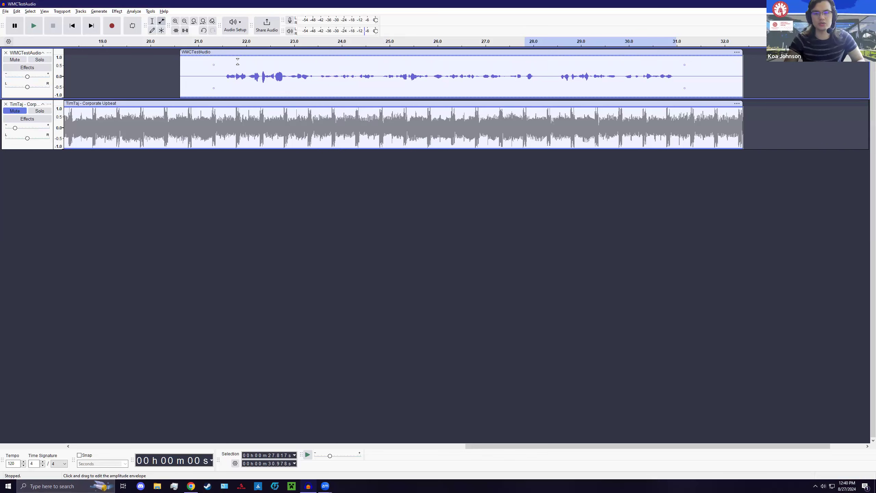
{"action": "left_click_drag", "start_coordinate": [214, 65], "coordinate": [216, 56]}
{"action": "left_click_drag", "start_coordinate": [684, 63], "coordinate": [685, 74]}
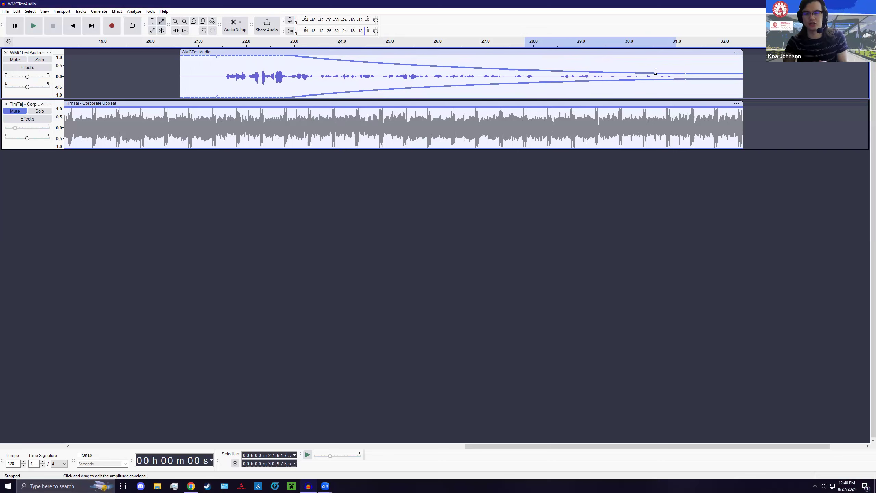
{"action": "key", "text": "ctrl+z"}
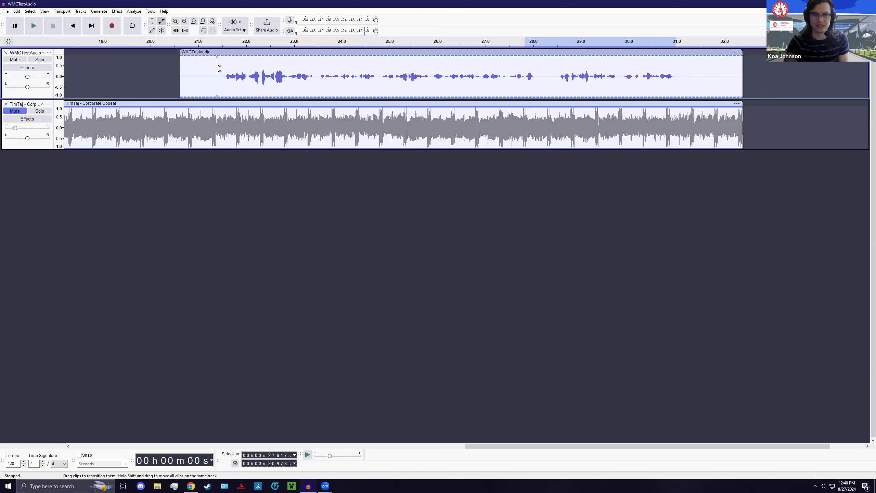
- Move the remaining control point to about 27.1 s to lower the whole second speech clip, and remove it to restore full volume
{"action": "left_click_drag", "start_coordinate": [218, 58], "coordinate": [488, 61]}
{"action": "left_click", "coordinate": [488, 51]}
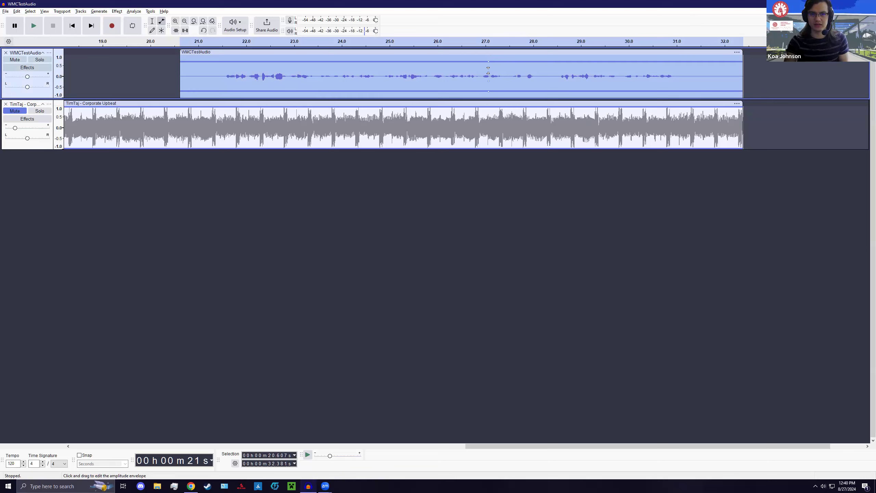
{"action": "left_click", "coordinate": [266, 166]}
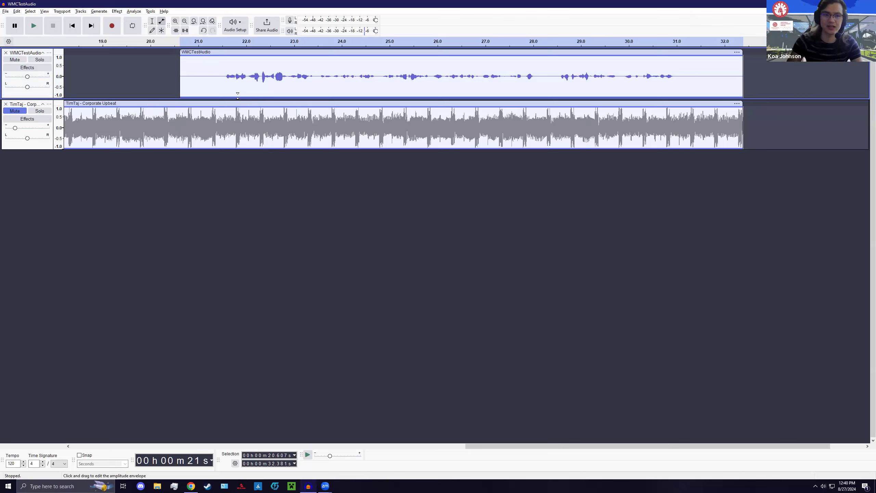
- Switch back to the Selection tool and zoom out the timeline
{"action": "left_click", "coordinate": [152, 22]}
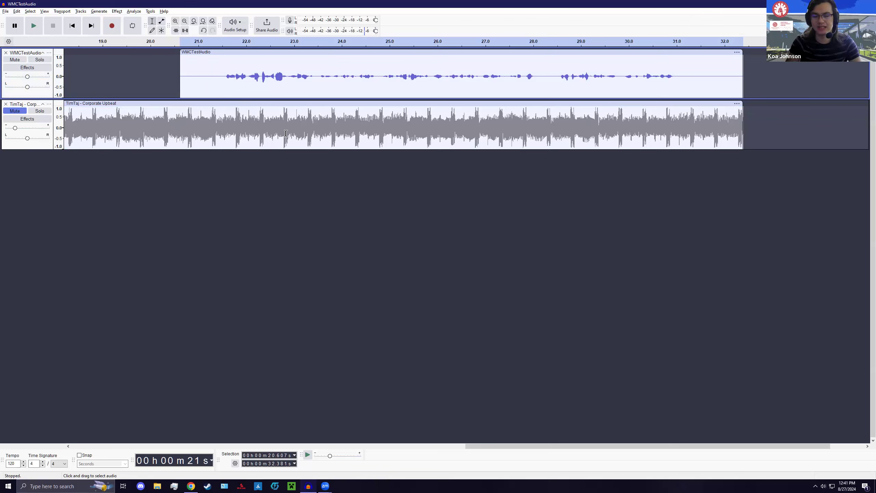
{"action": "left_click", "coordinate": [185, 21]}
{"action": "left_click", "coordinate": [185, 21]}
- Switch to the slides in the browser and advance past the Envelope slides to the Adding the Amplify Effect callout
{"action": "key", "text": "alt+Tab"}
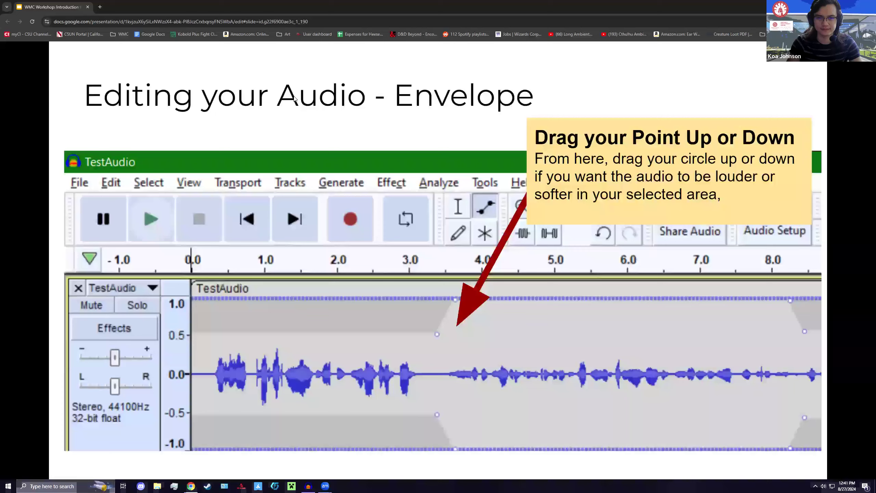
{"action": "key", "text": "Right"}
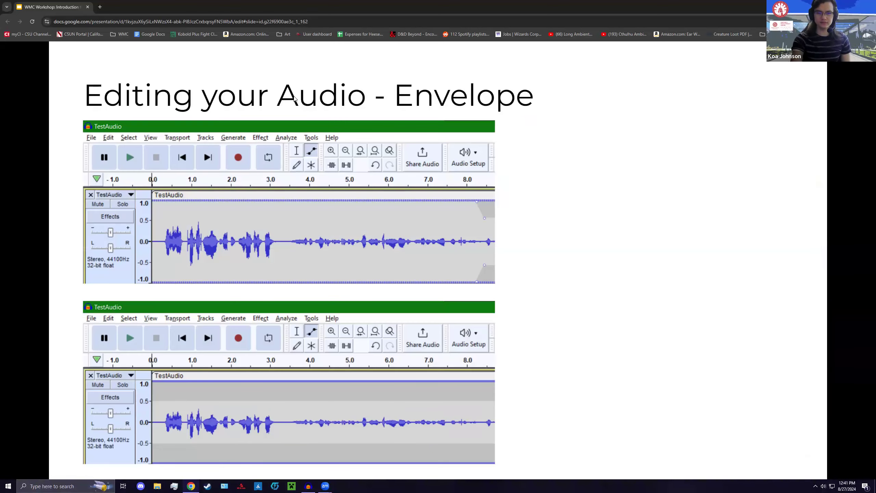
{"action": "key", "text": "Right"}
{"action": "key", "text": "Right"}
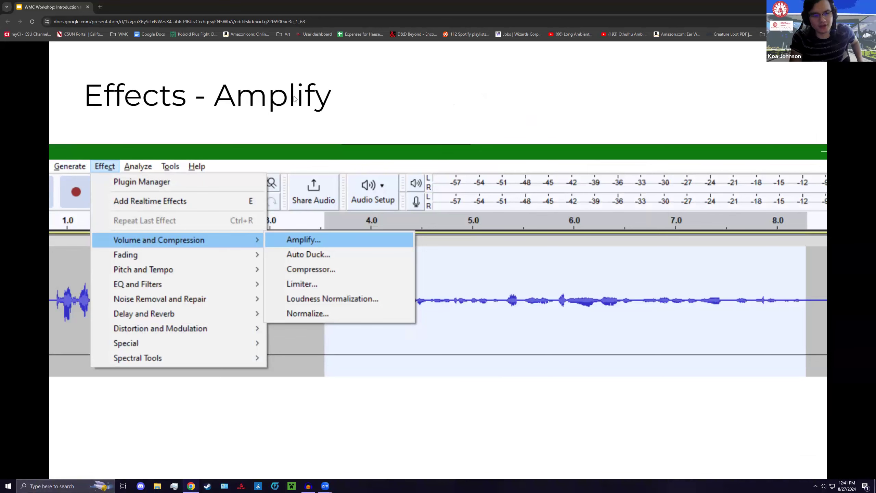
{"action": "key", "text": "Right"}
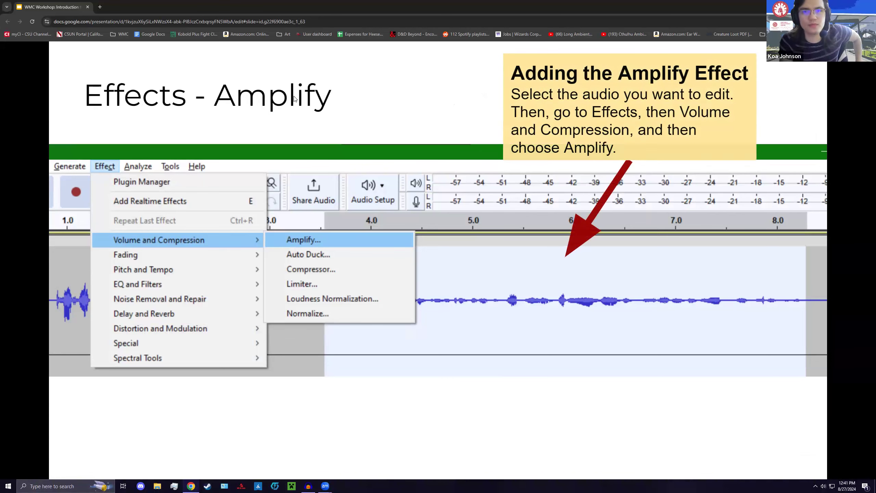